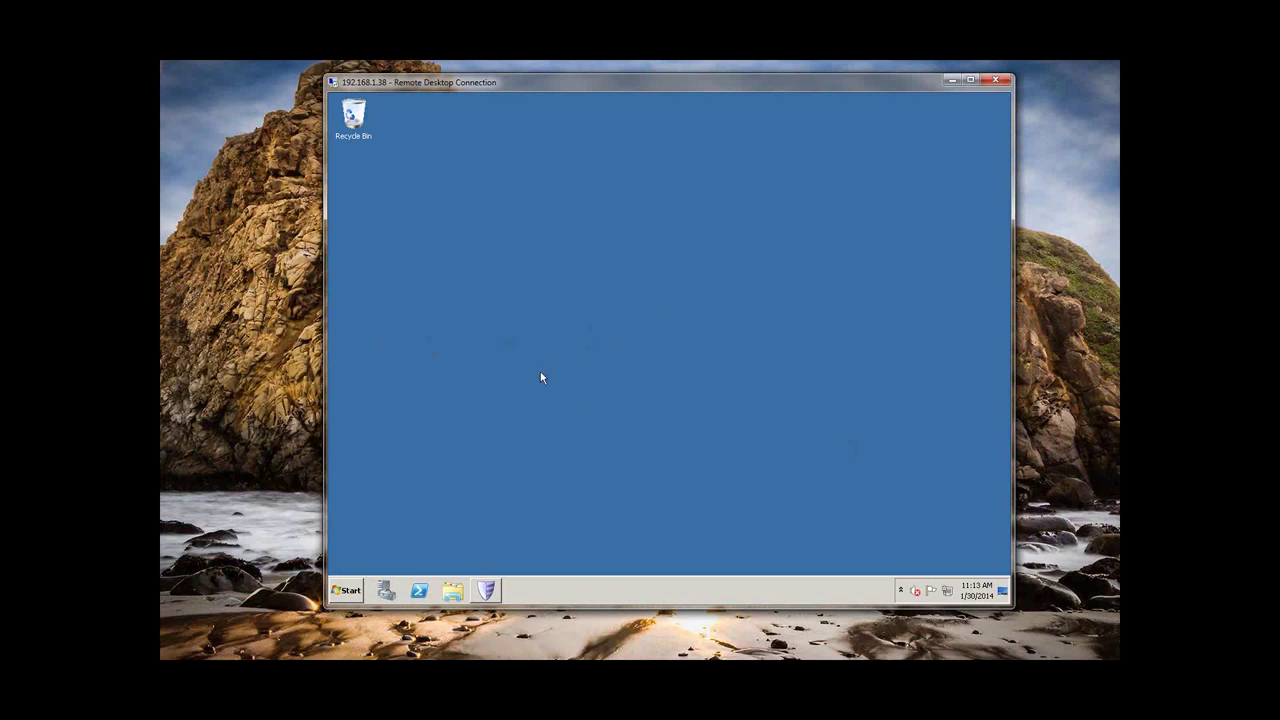
Create a new text document named Web on the file server's desktop.
left_click(452, 590)
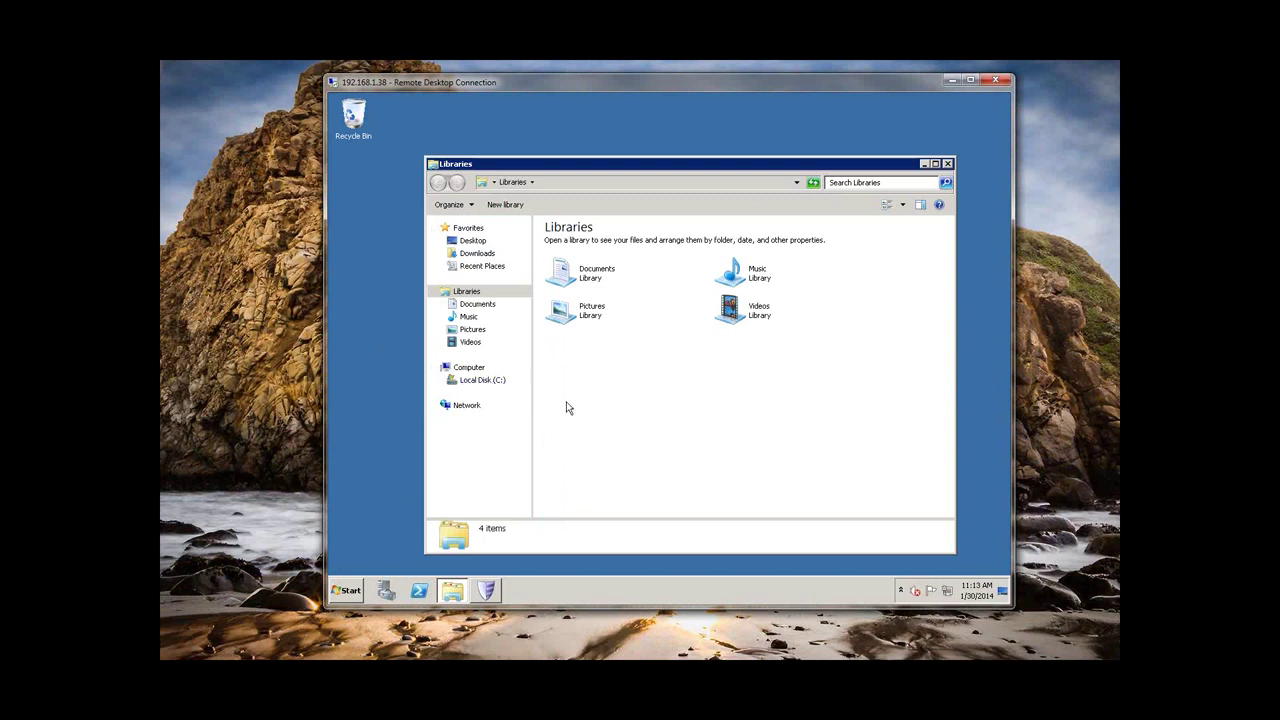
left_click(947, 164)
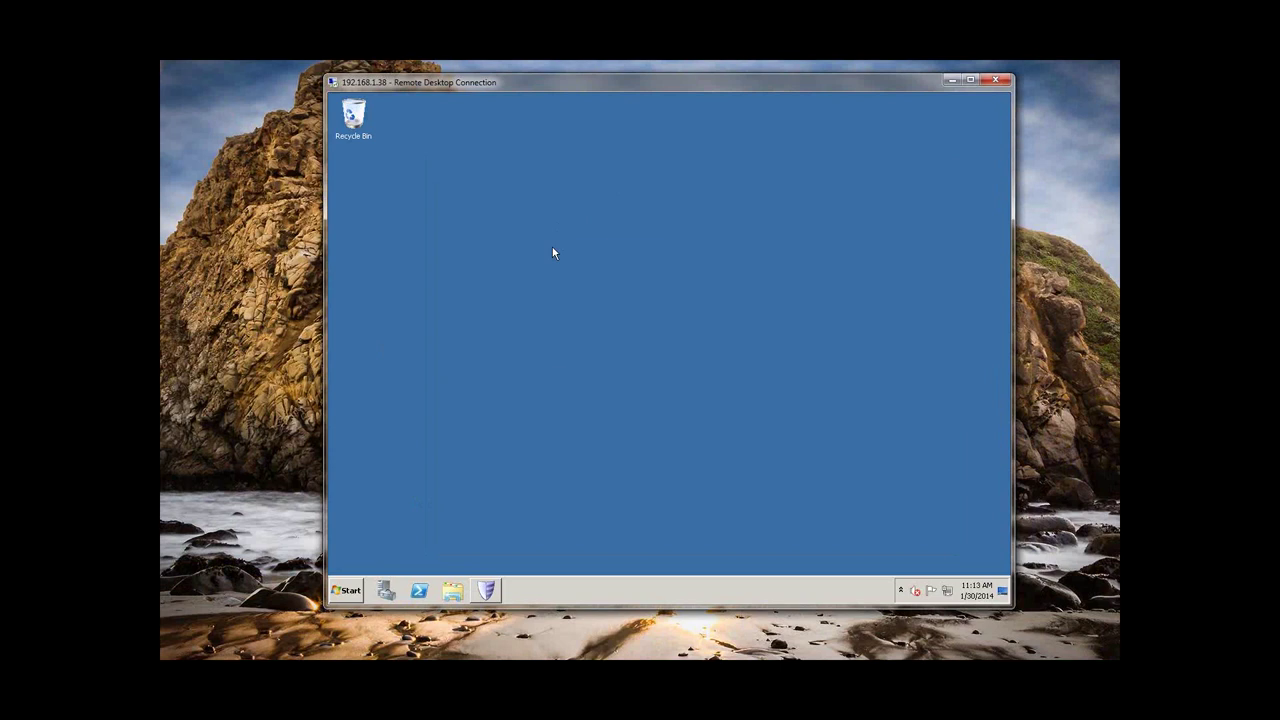
right_click(553, 253)
mouse_move(600, 334)
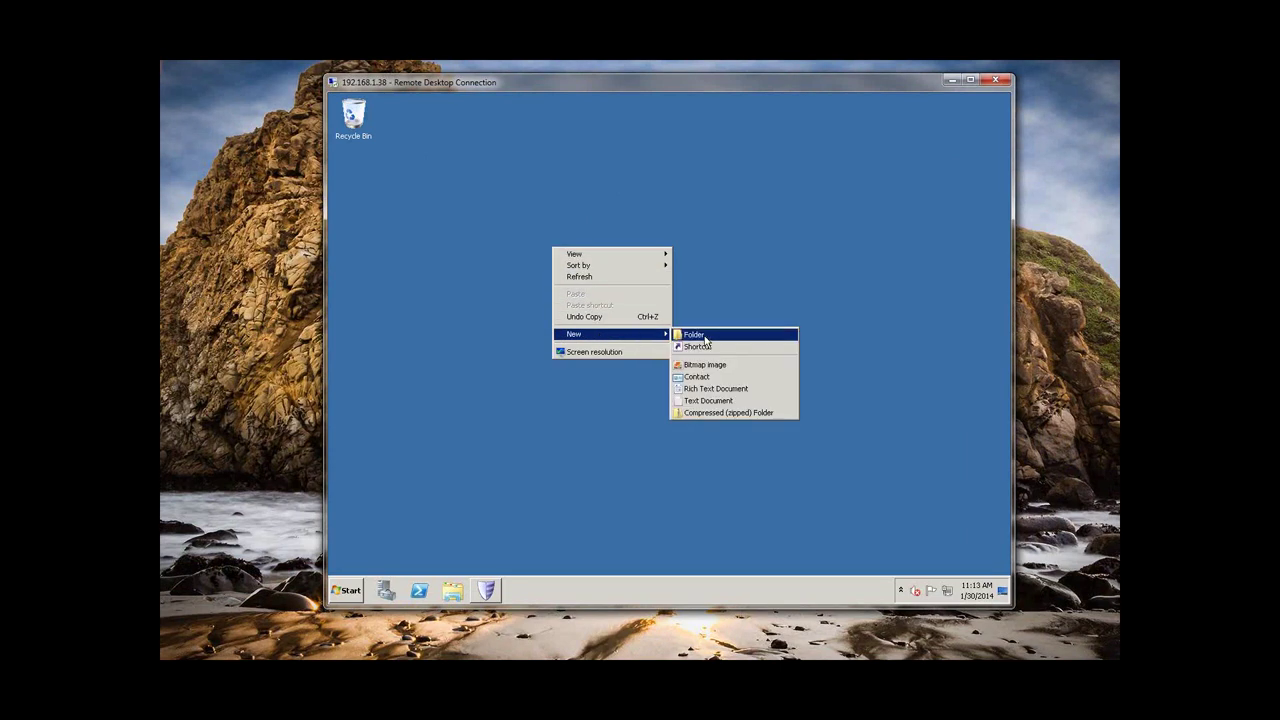
left_click(710, 400)
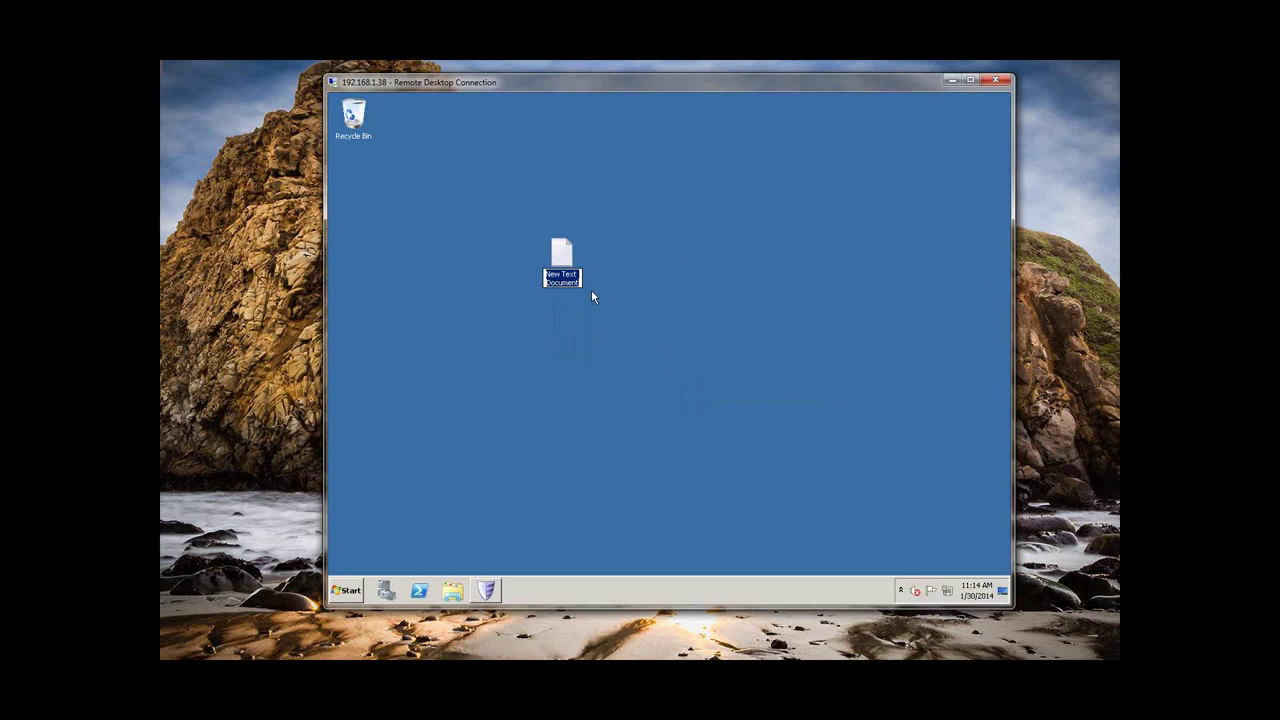
type("Web")
key("Return")
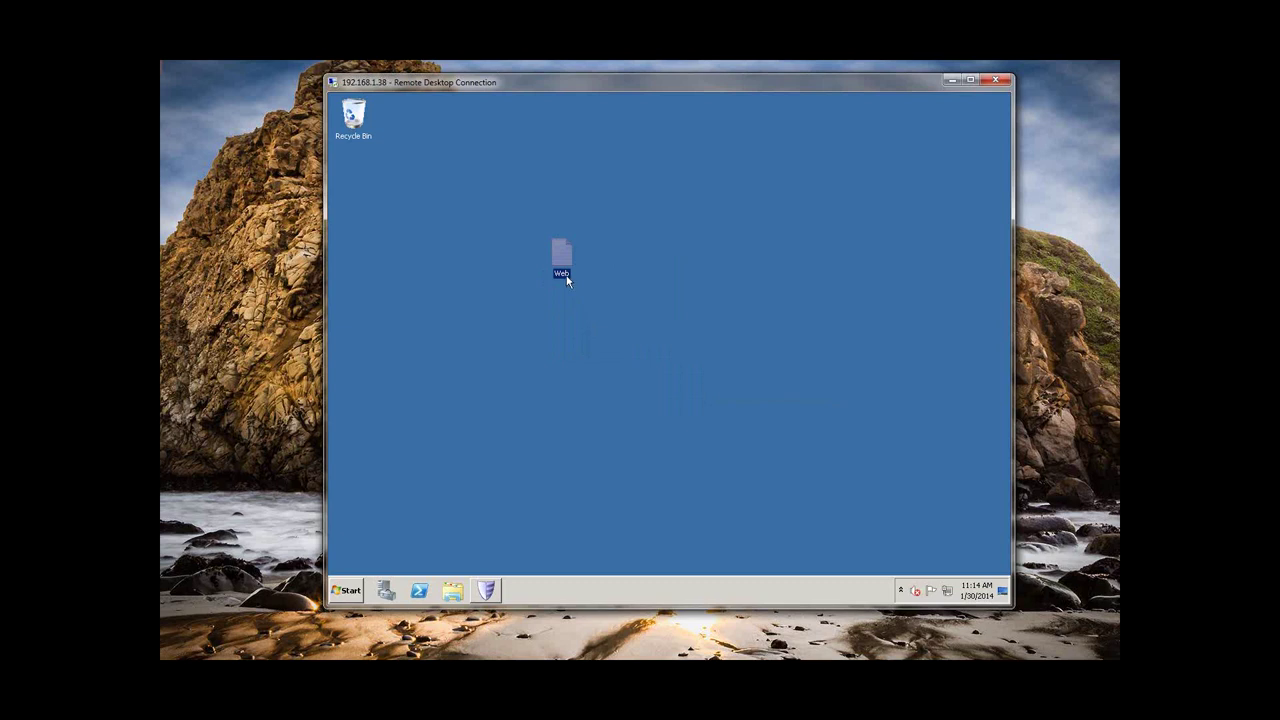
Write "11:14..." and "Jan - 30th." on separate lines in the Web document, save it, and move its icon nearer the Recycle Bin.
double_click(563, 262)
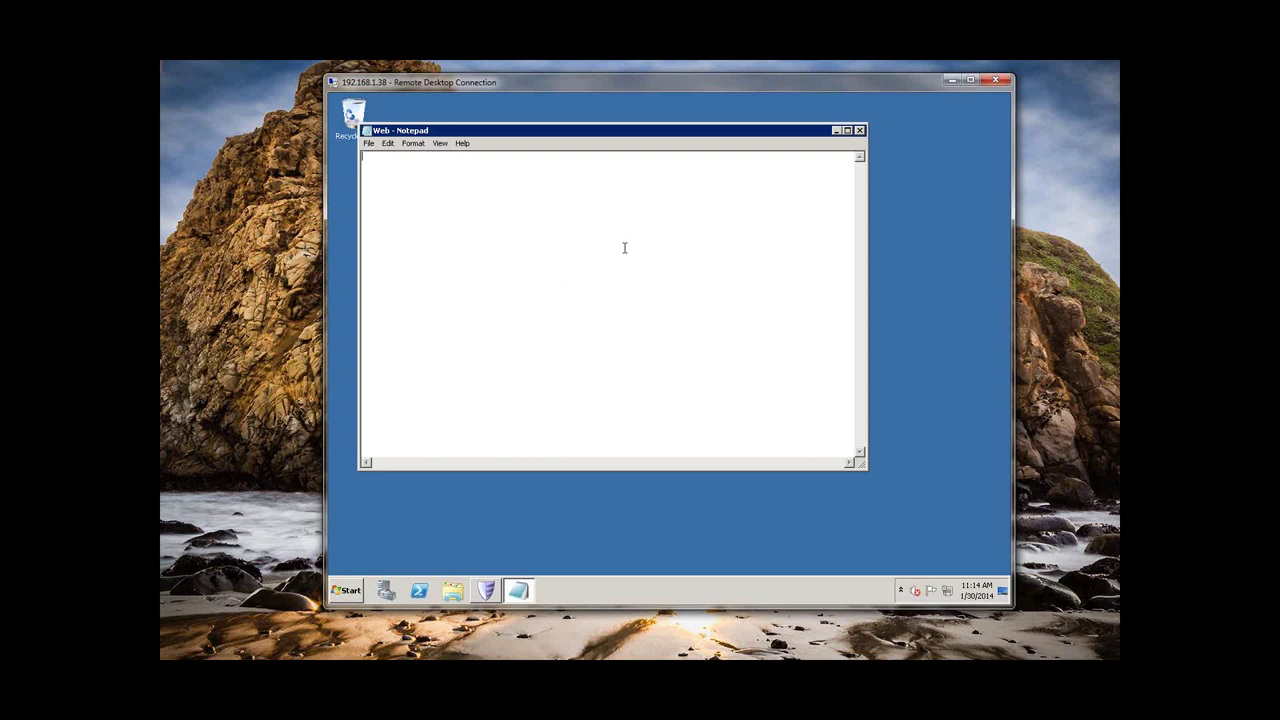
type("11:24")
key("BackSpace")
key("BackSpace")
type("14.")
type("Jan - 30th")
left_click(860, 131)
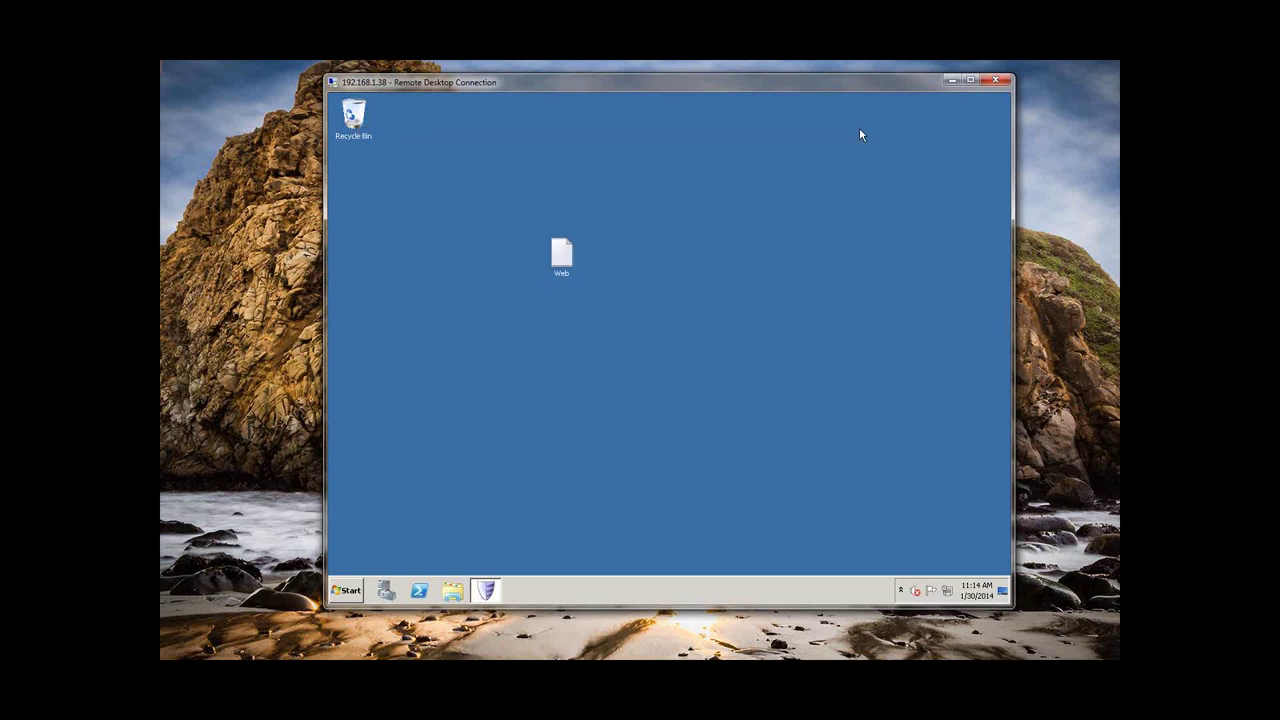
left_click_drag(561, 252, 379, 195)
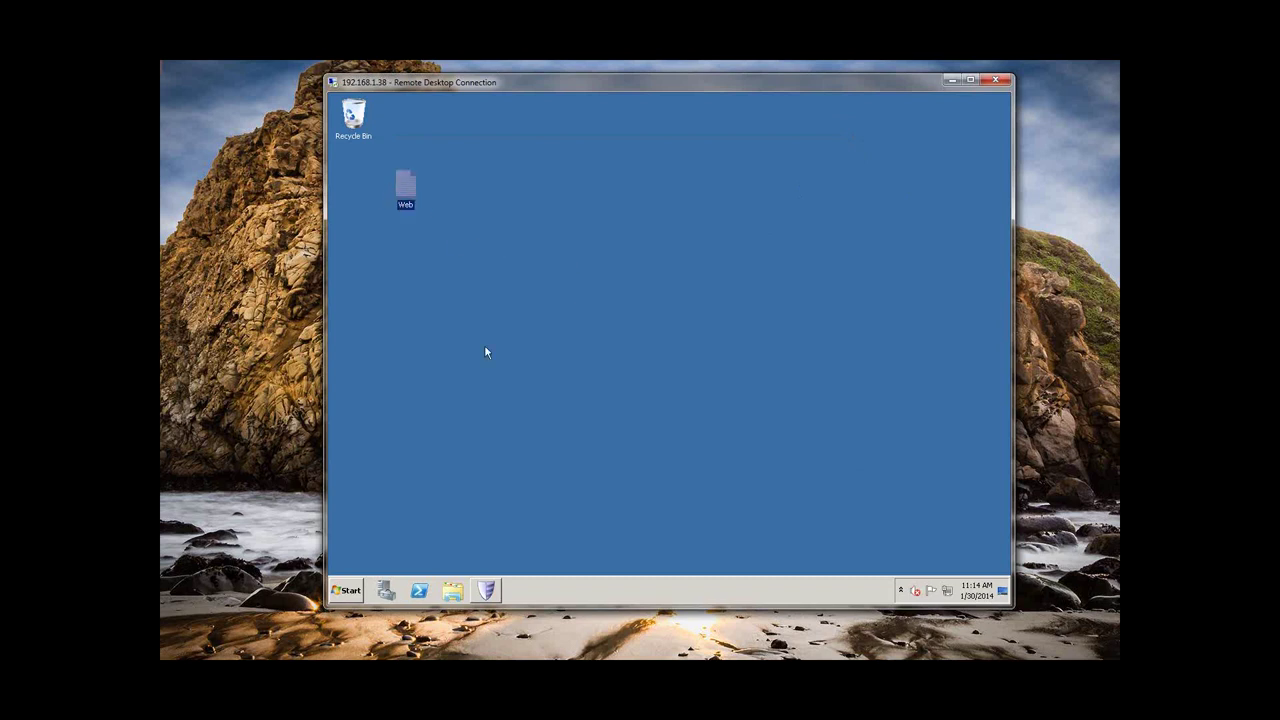
Check the backup job in ShadowProtect, then switch to the 192.168.1.77 remote session and minimize its epicdental-fileserver folder window.
left_click(486, 590)
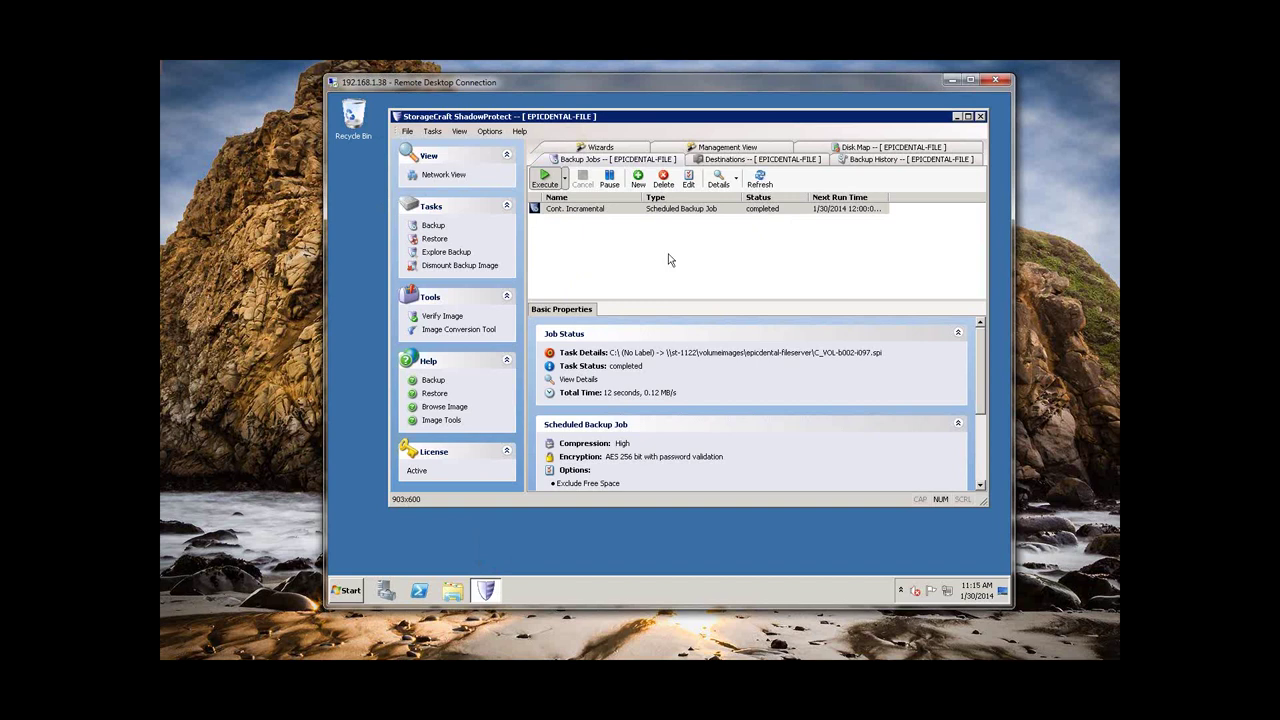
left_click(946, 80)
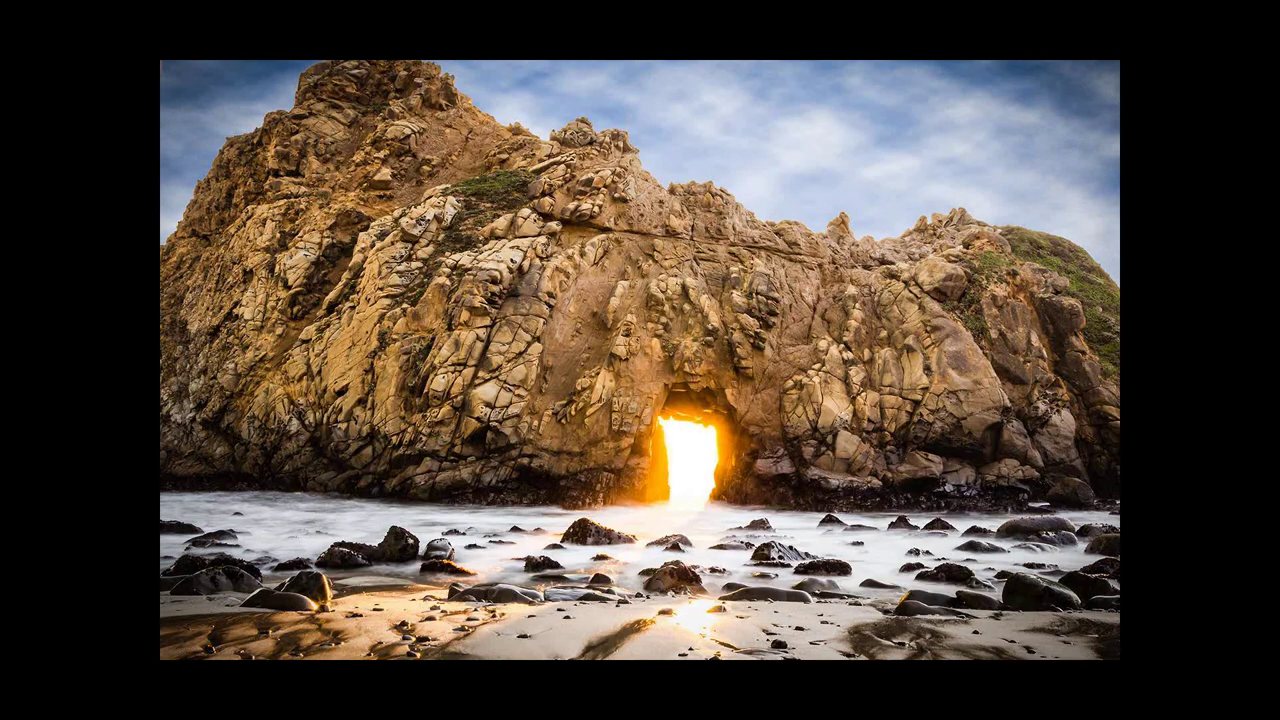
key("alt+Tab")
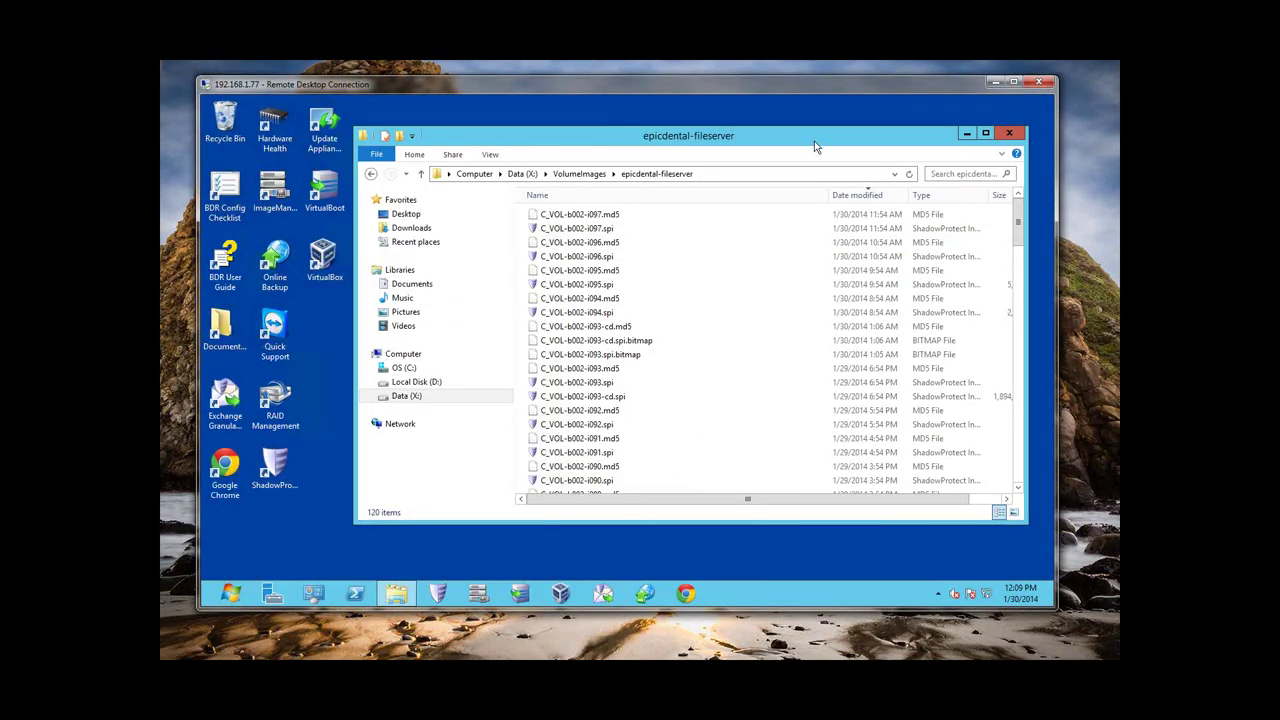
left_click_drag(816, 142, 835, 183)
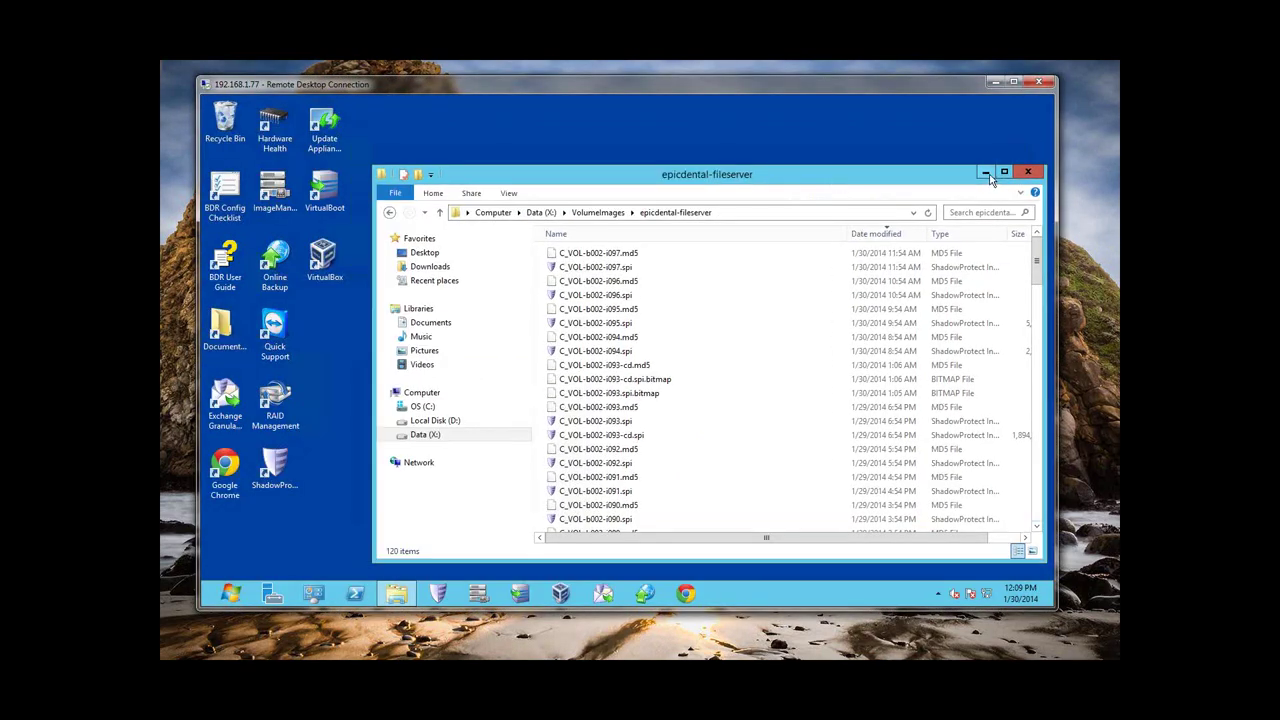
left_click(984, 171)
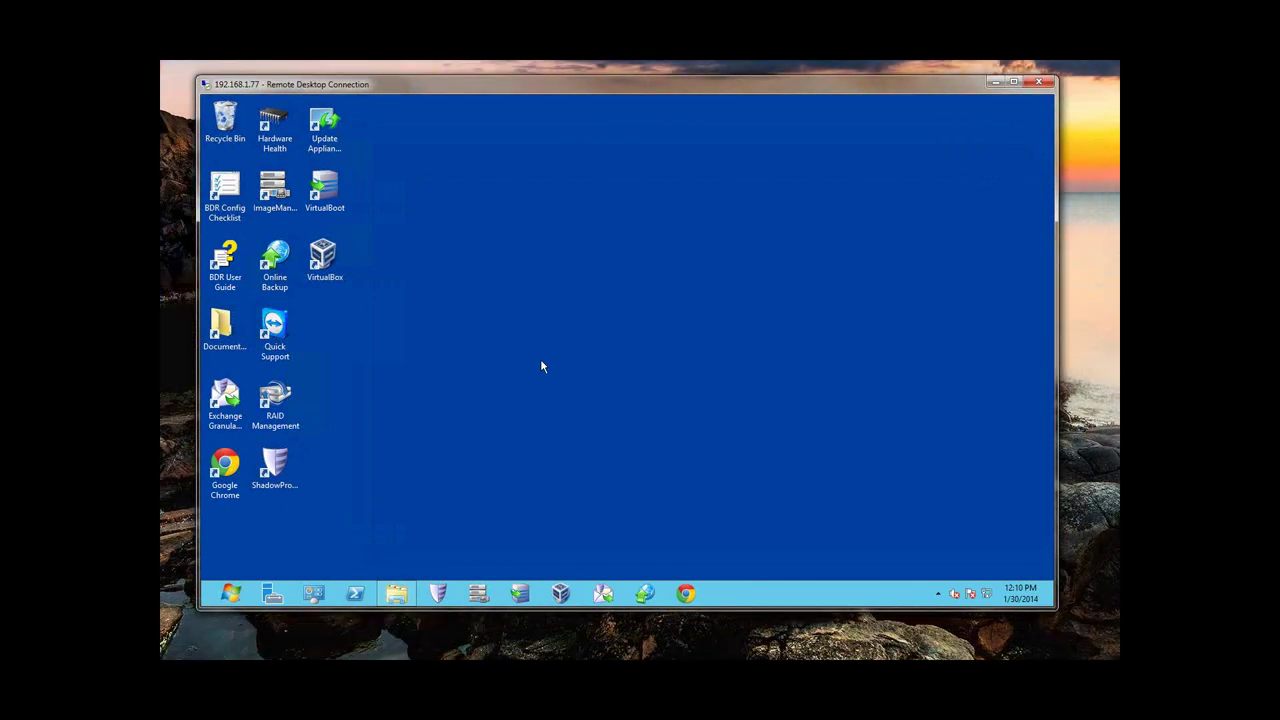
Execute the Cont. Incramental backup job for epicdental-fileserver from the StorageCraft ShadowProtect console.
mouse_move(397, 594)
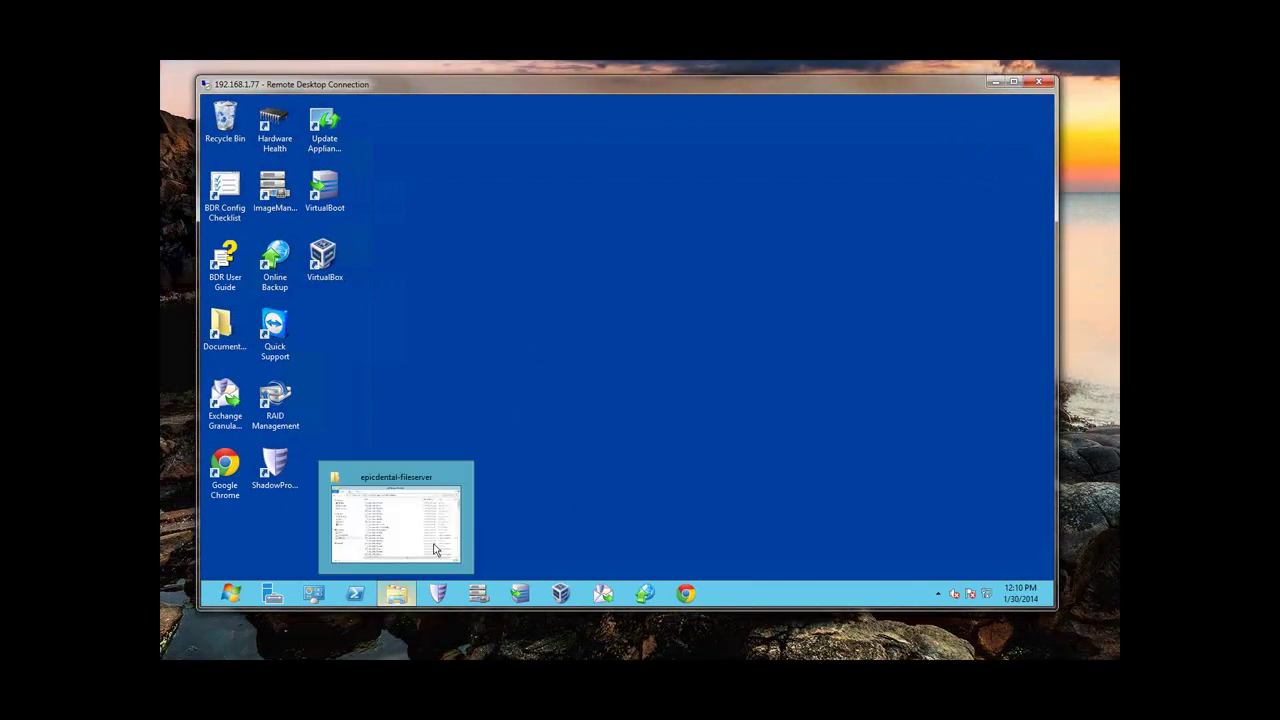
left_click(437, 594)
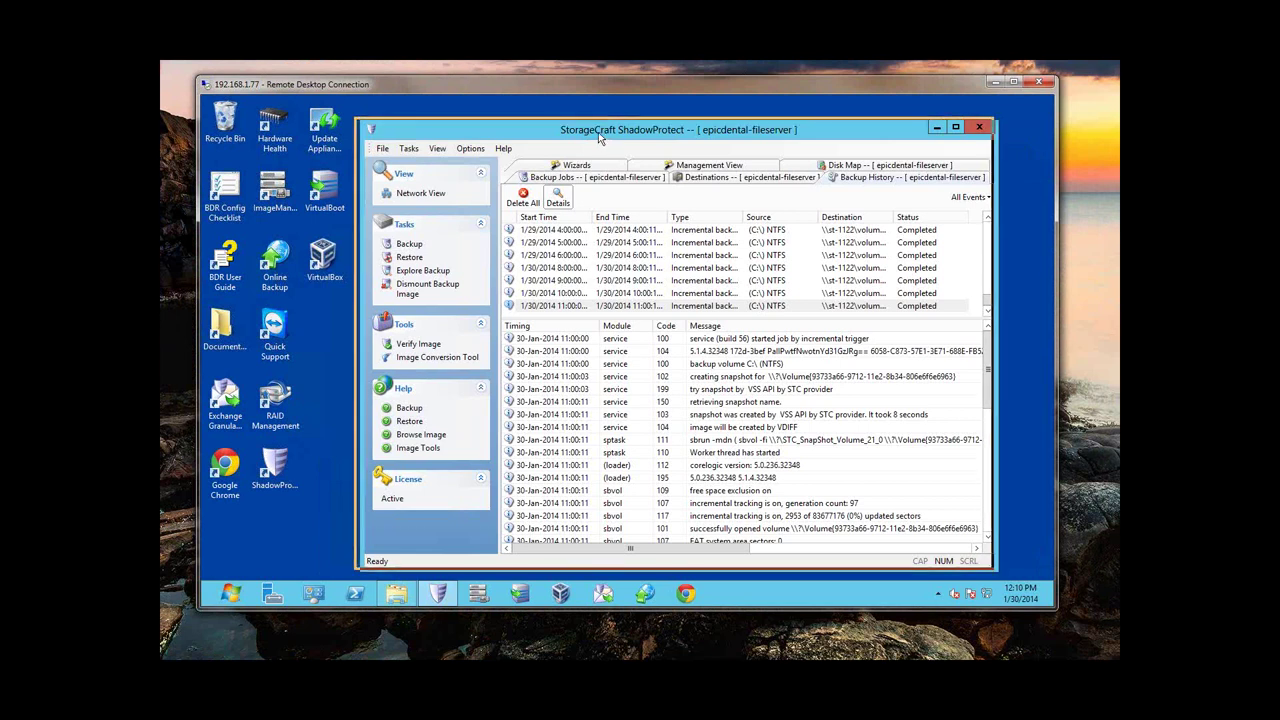
left_click(700, 166)
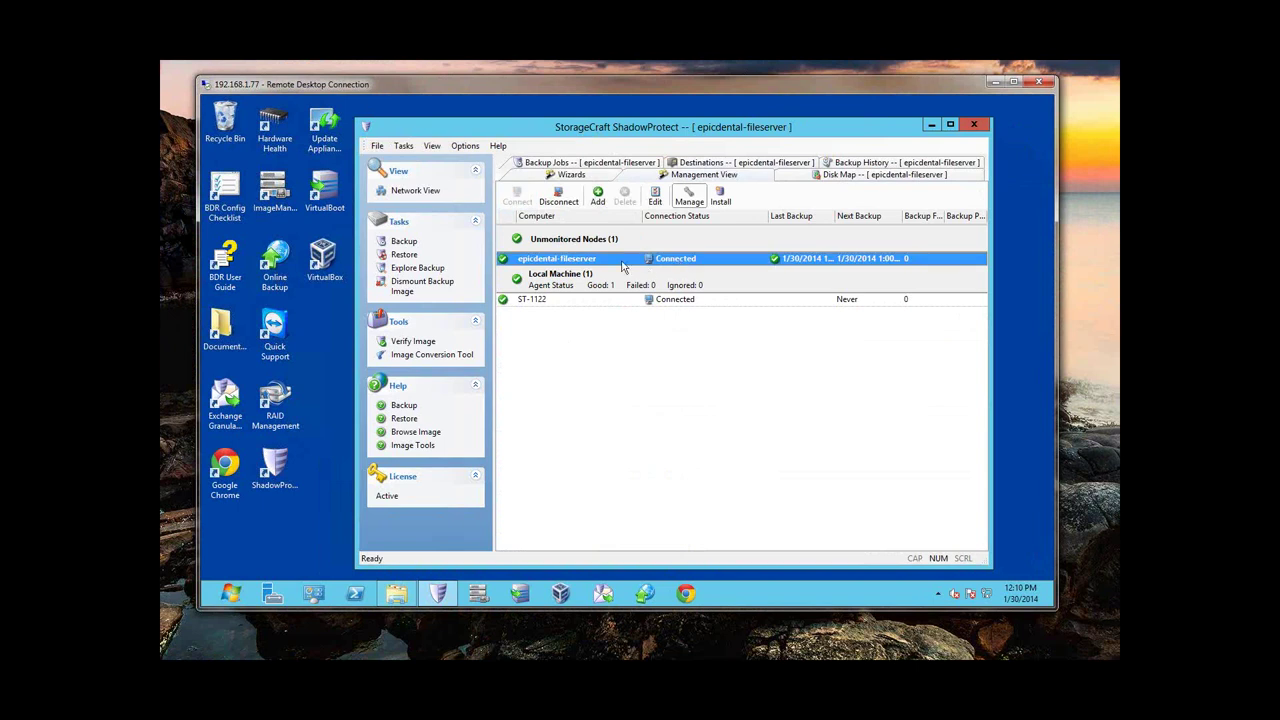
left_click(574, 165)
right_click(590, 230)
left_click(624, 250)
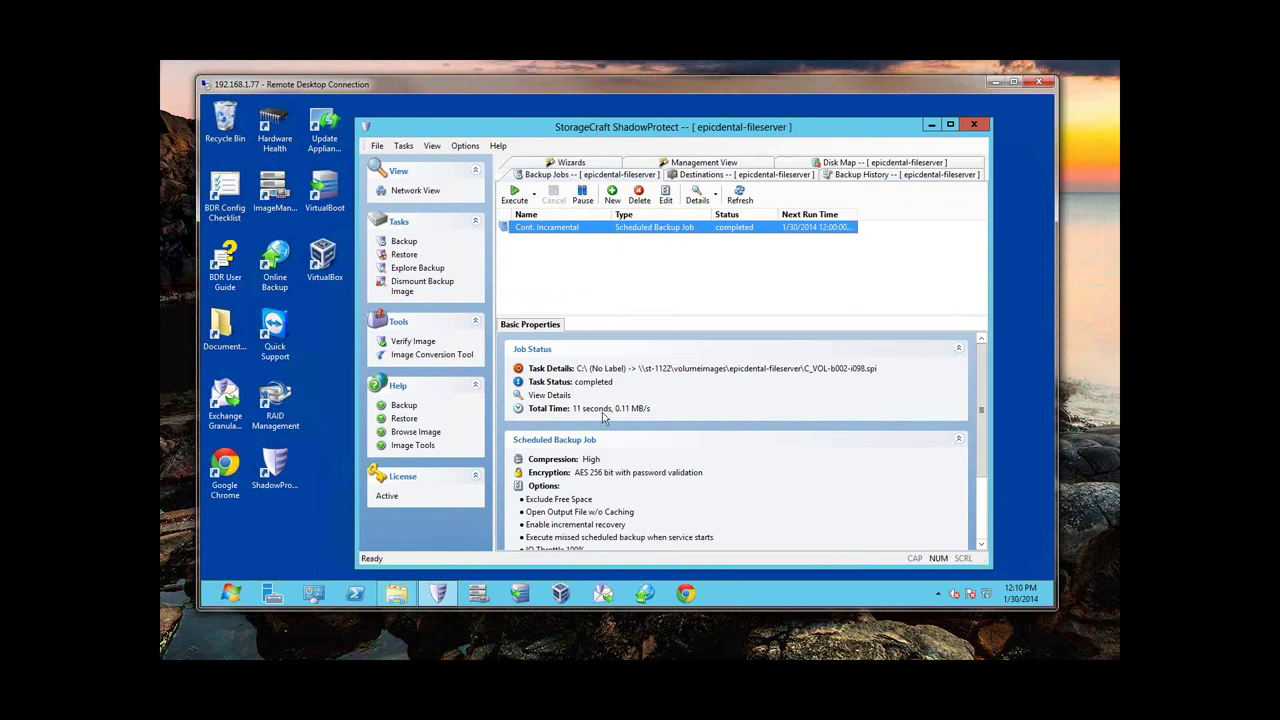
Minimize ShadowProtect, bring back the epicdental-fileserver folder and select the image file C_VOL-b002-i098.spi.
left_click(932, 126)
left_click(400, 588)
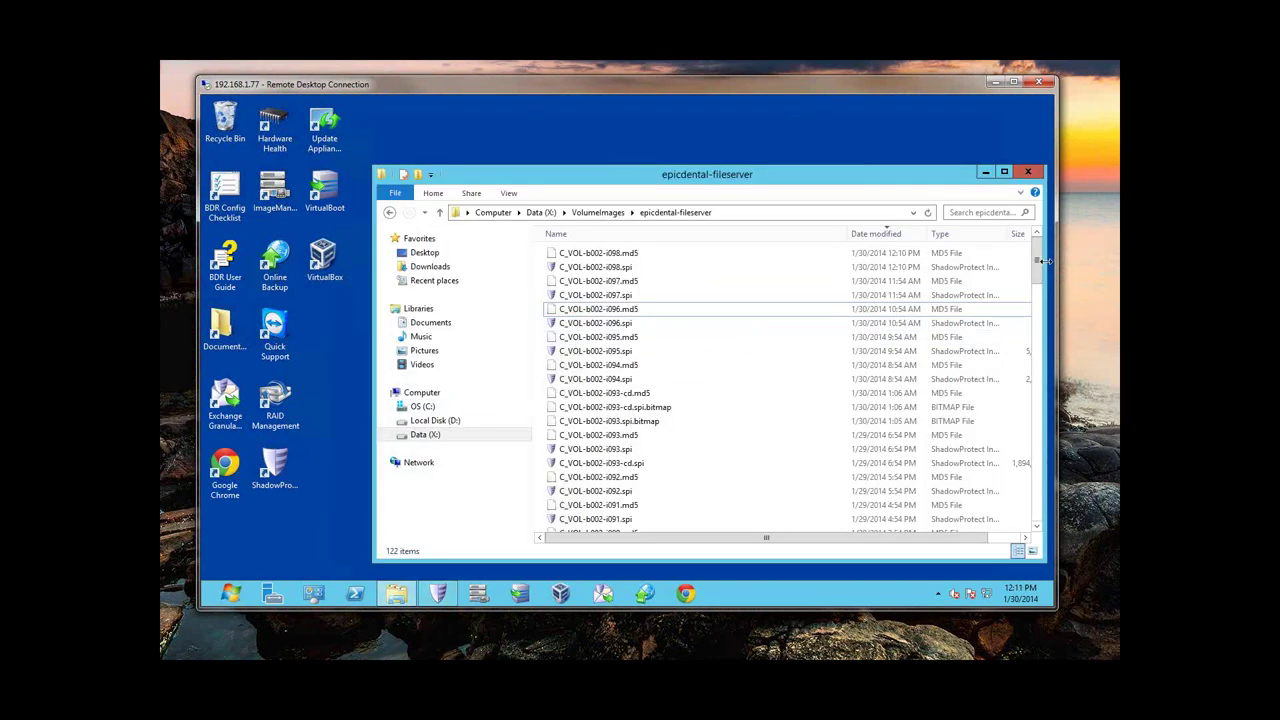
left_click(875, 268)
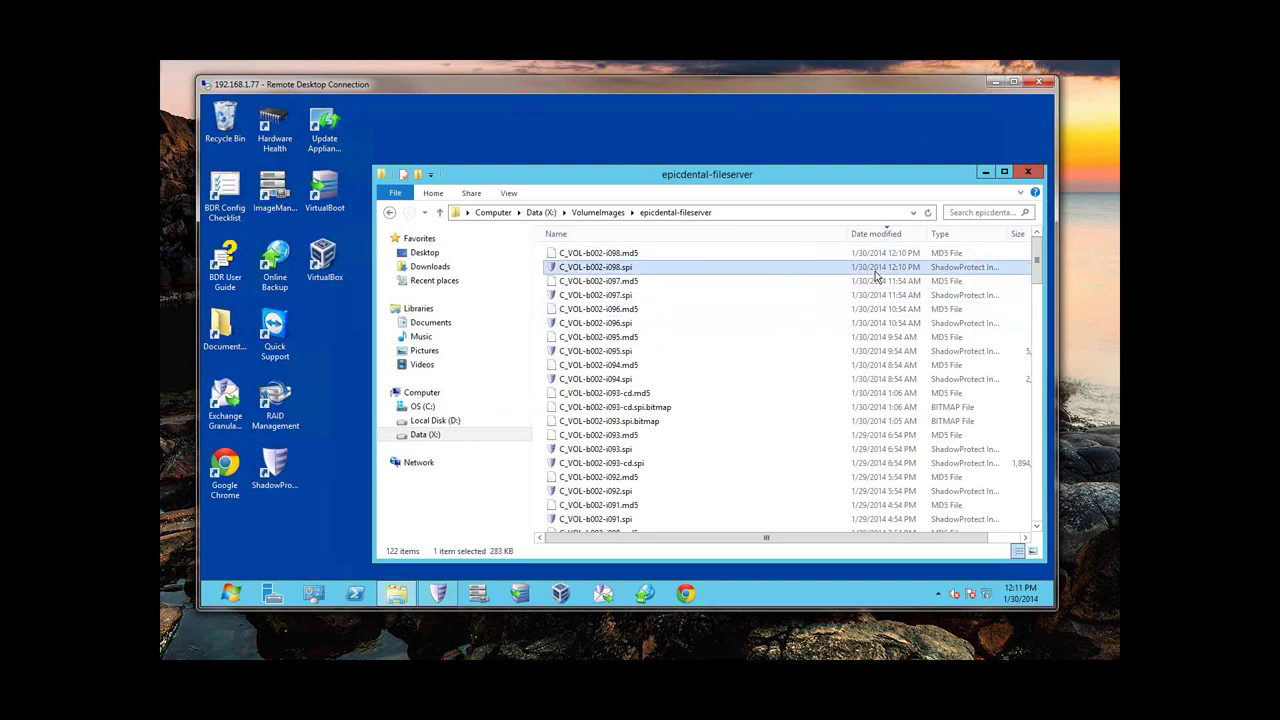
right_click(606, 271)
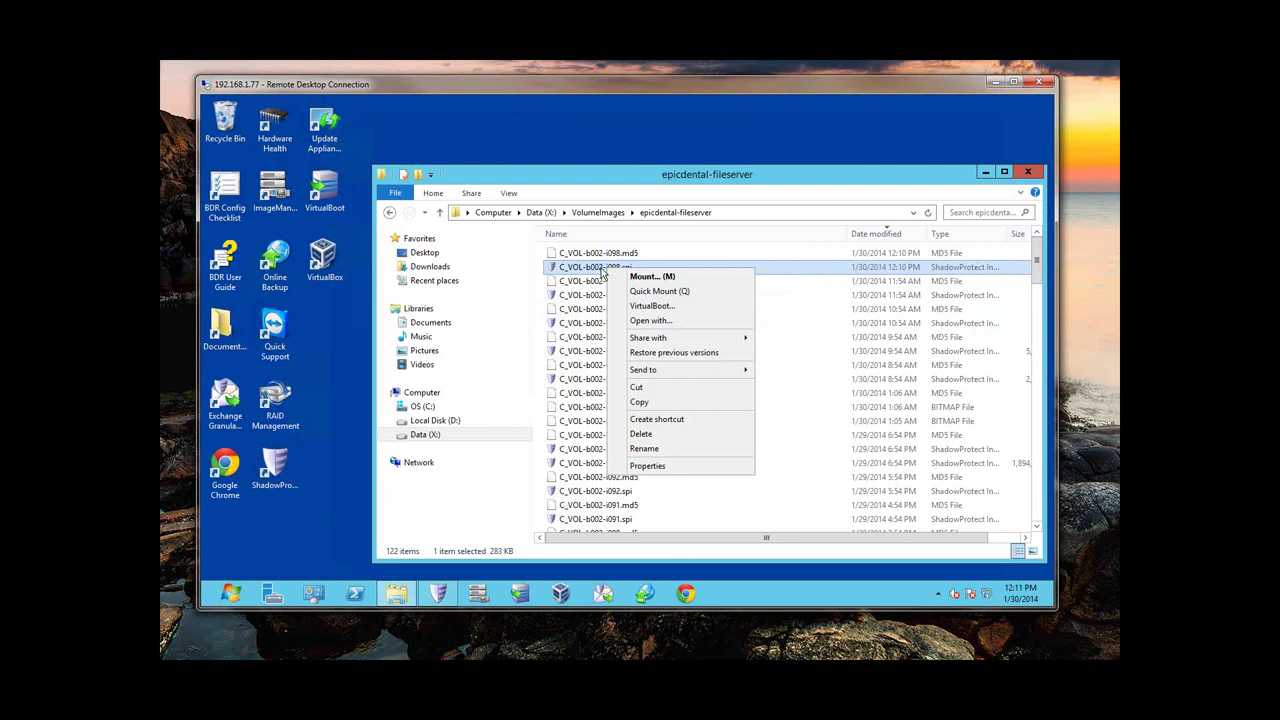
left_click(600, 272)
key("F2")
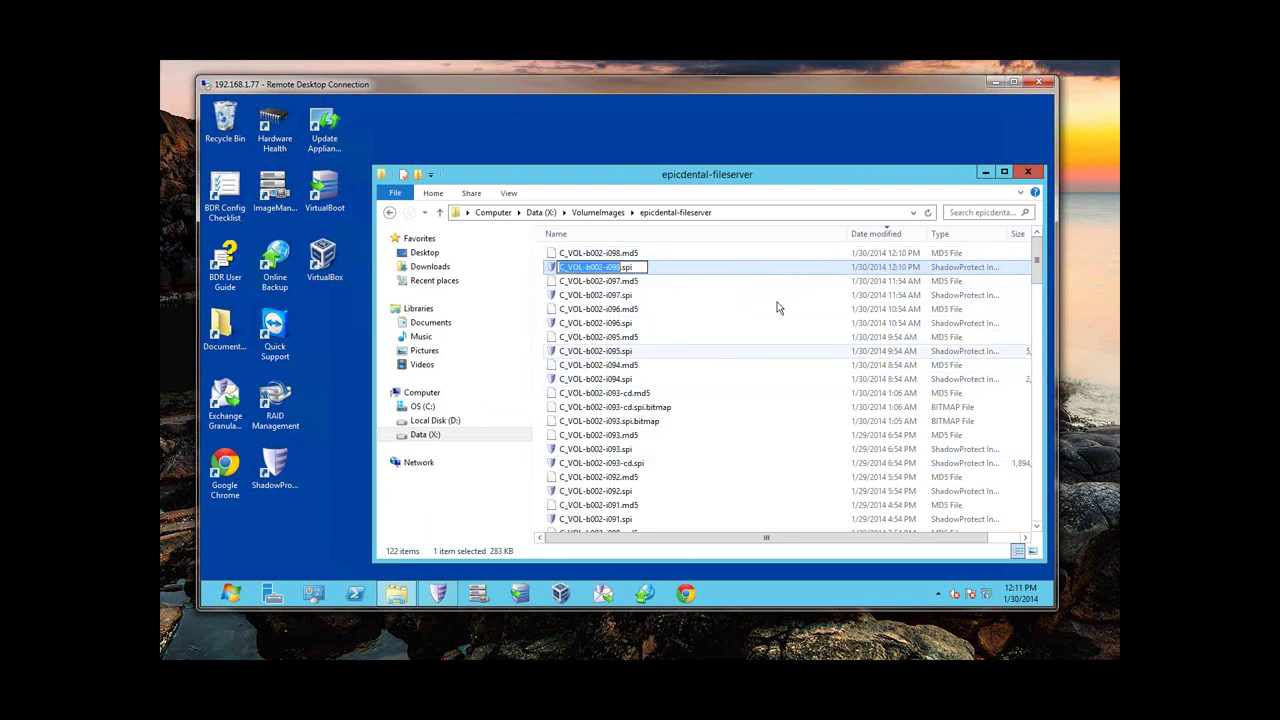
key("Return")
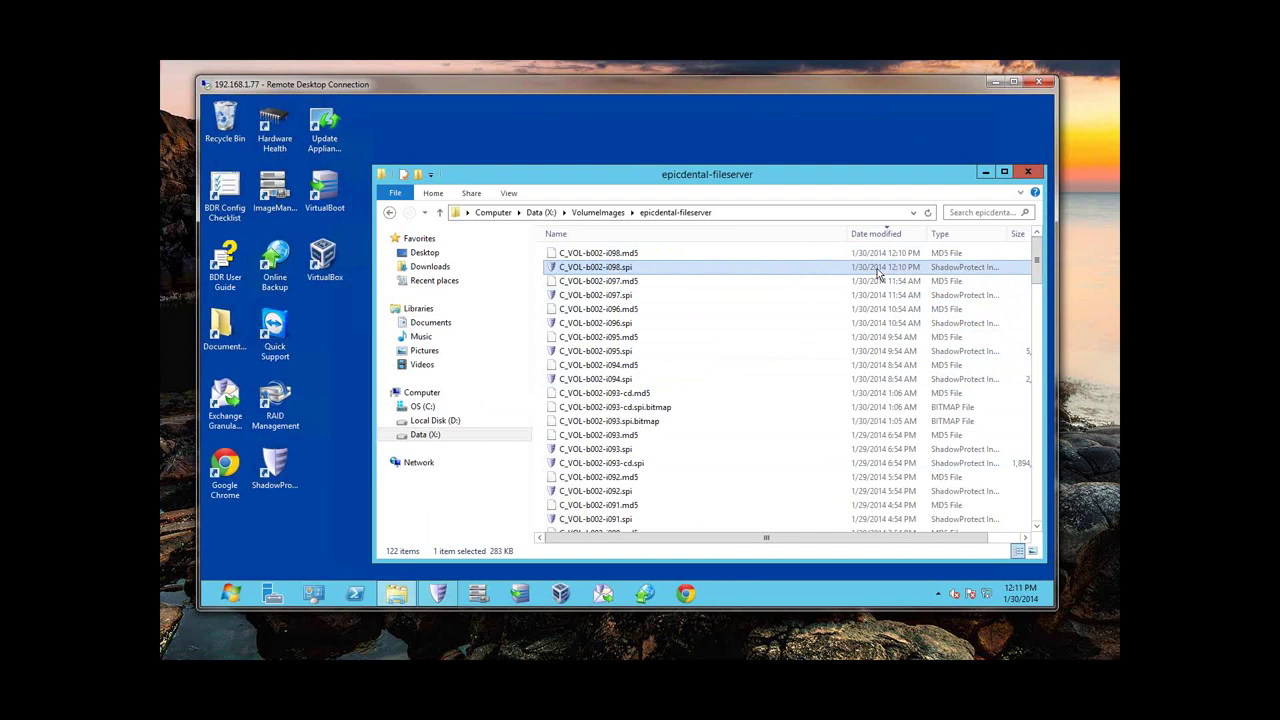
right_click(594, 272)
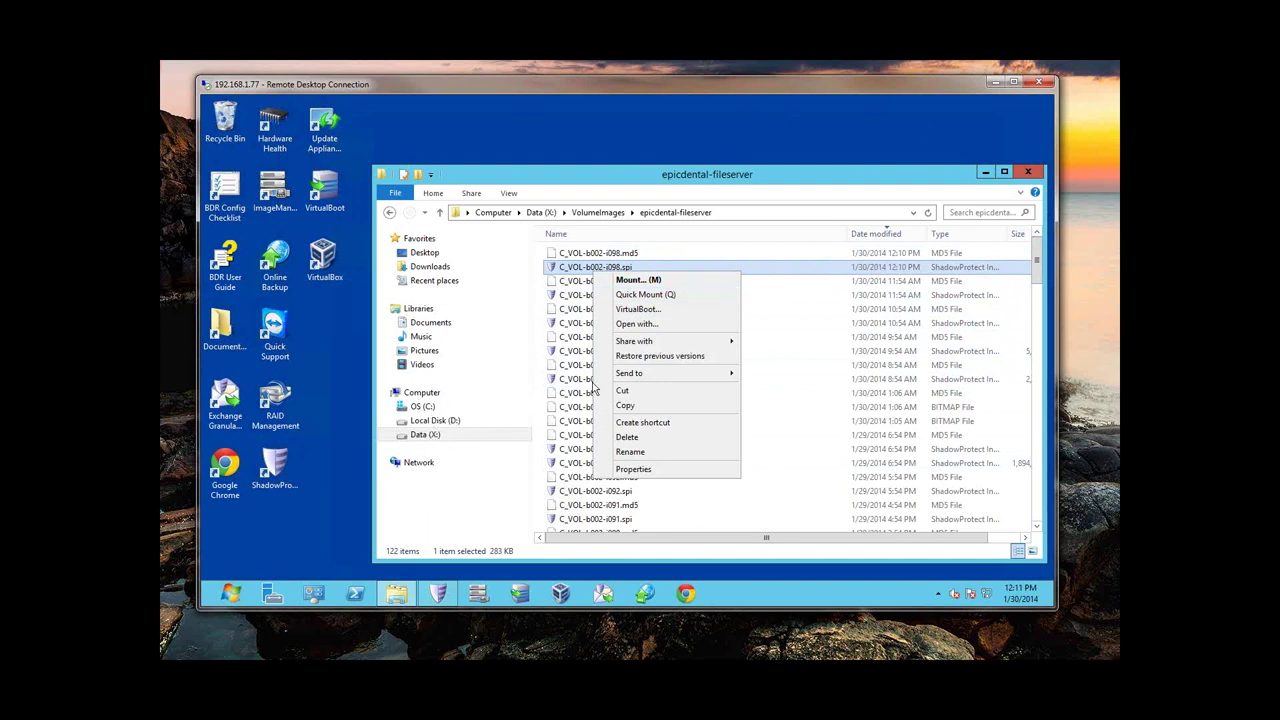
Quick-dismount the backup image volume mounted as Local Disk (D:).
left_click(452, 423)
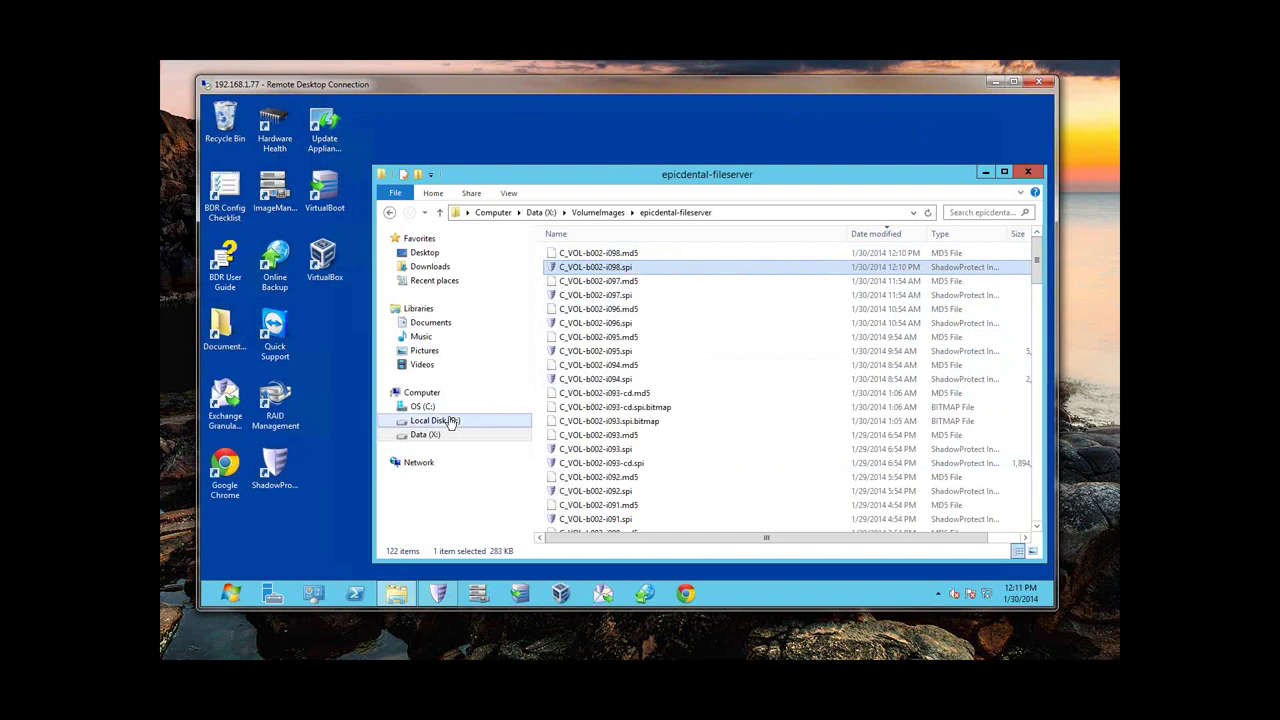
right_click(450, 422)
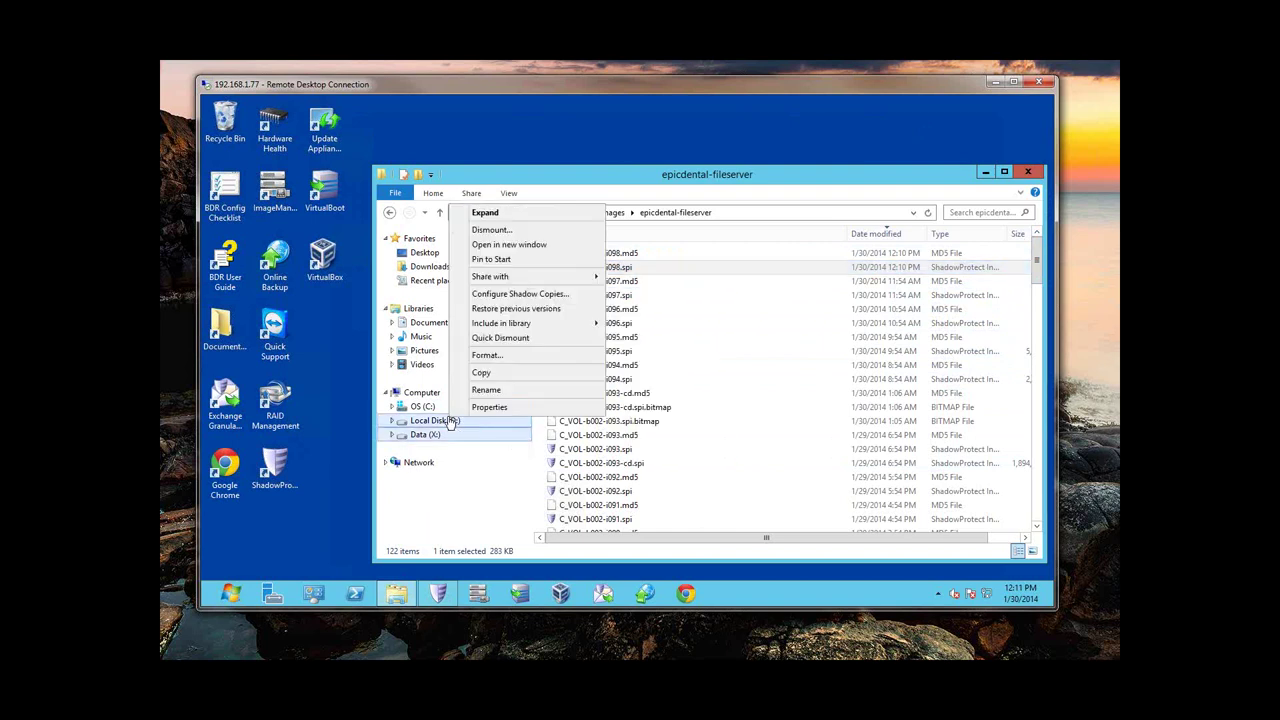
left_click(519, 338)
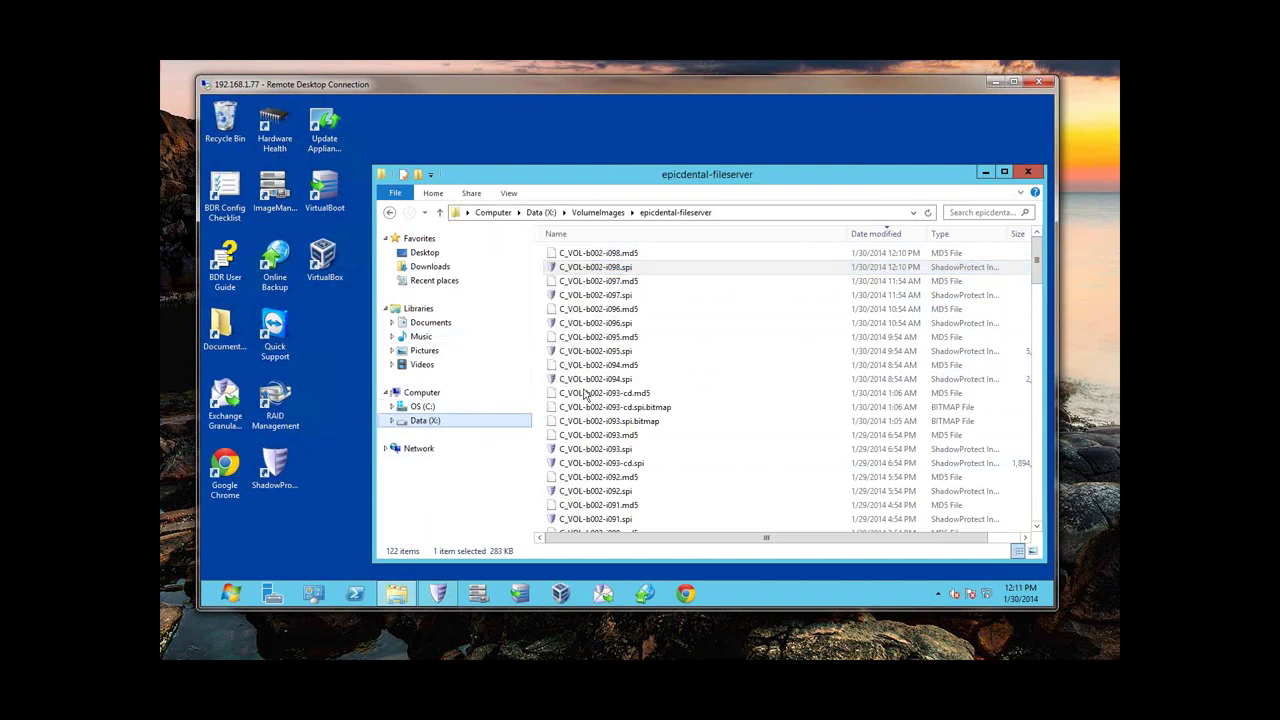
Quick-mount the image file C_VOL-b002-i098.spi, entering the image file password.
right_click(617, 266)
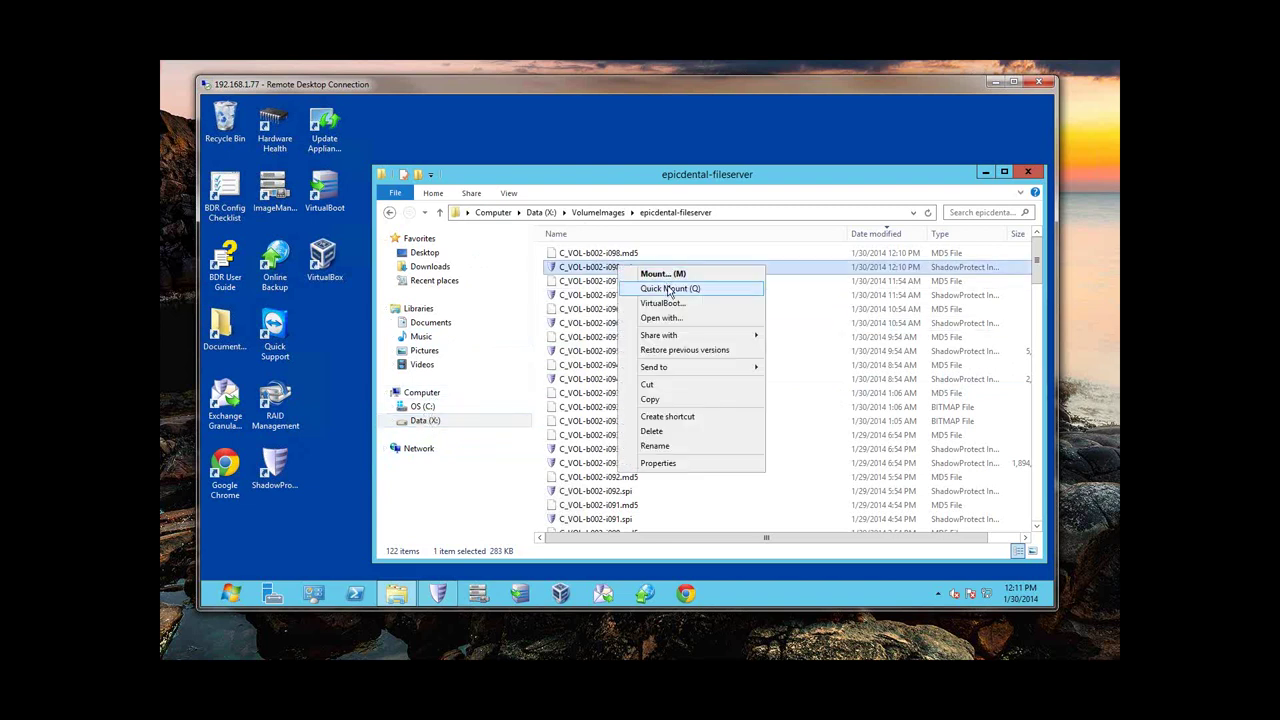
left_click(670, 289)
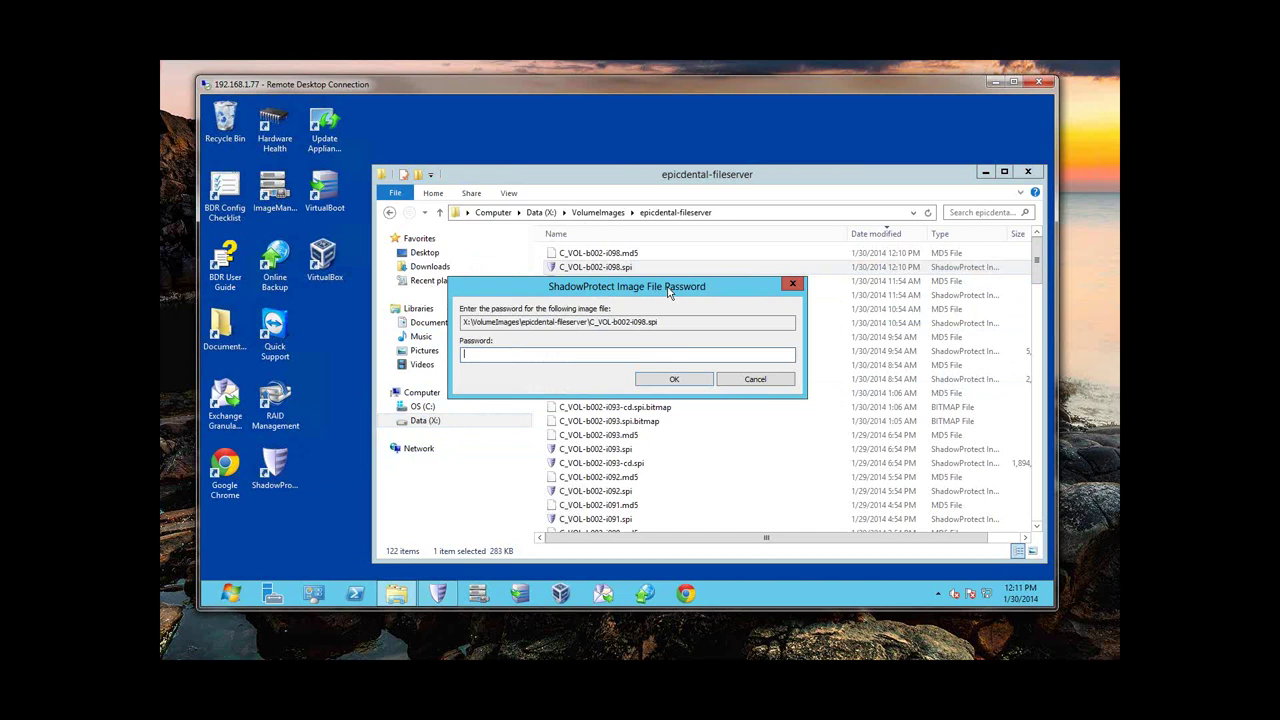
type("********")
left_click(673, 381)
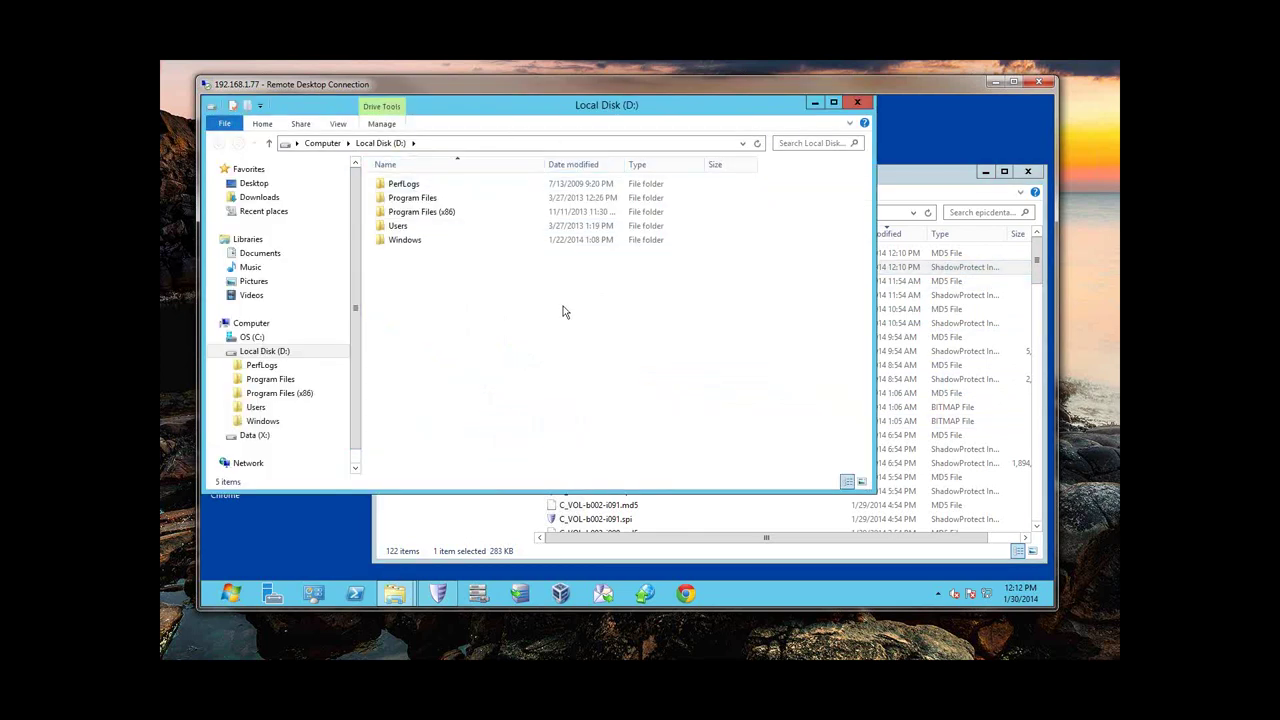
Browse the mounted Local Disk (D:) to the Users\Administrator\Desktop folder.
left_click_drag(550, 102, 692, 132)
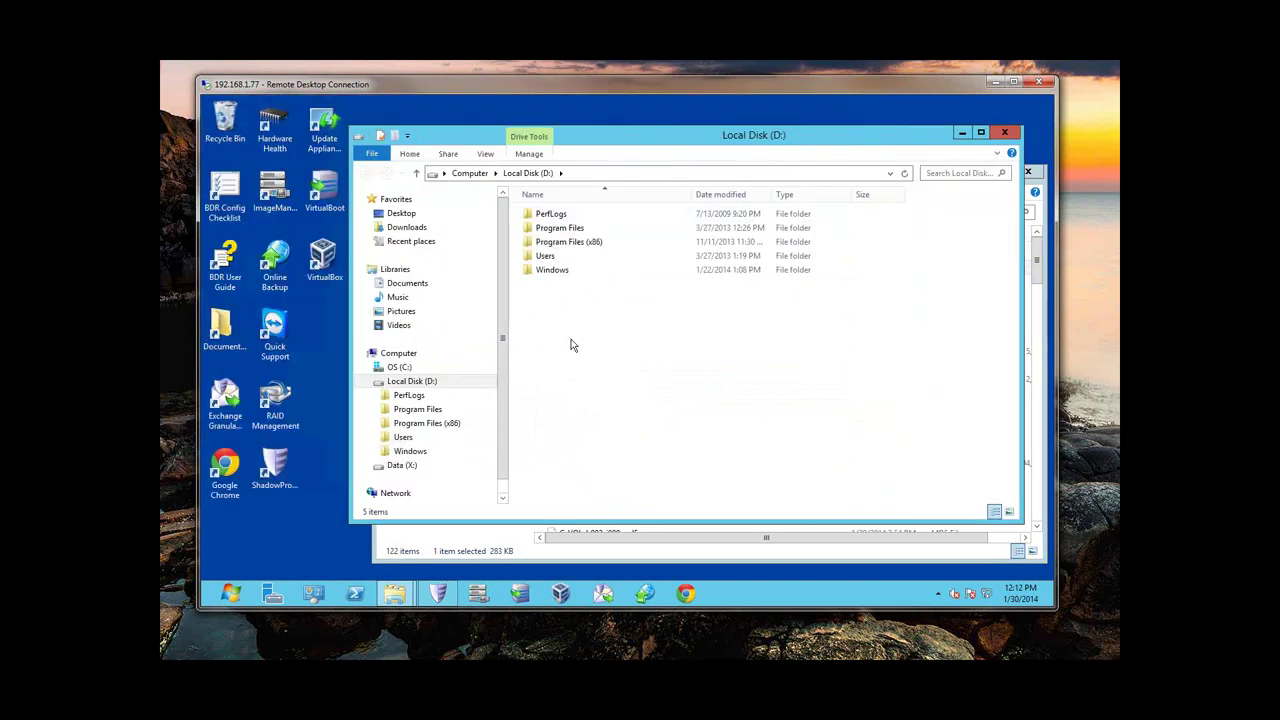
double_click(541, 257)
left_click(562, 215)
double_click(562, 215)
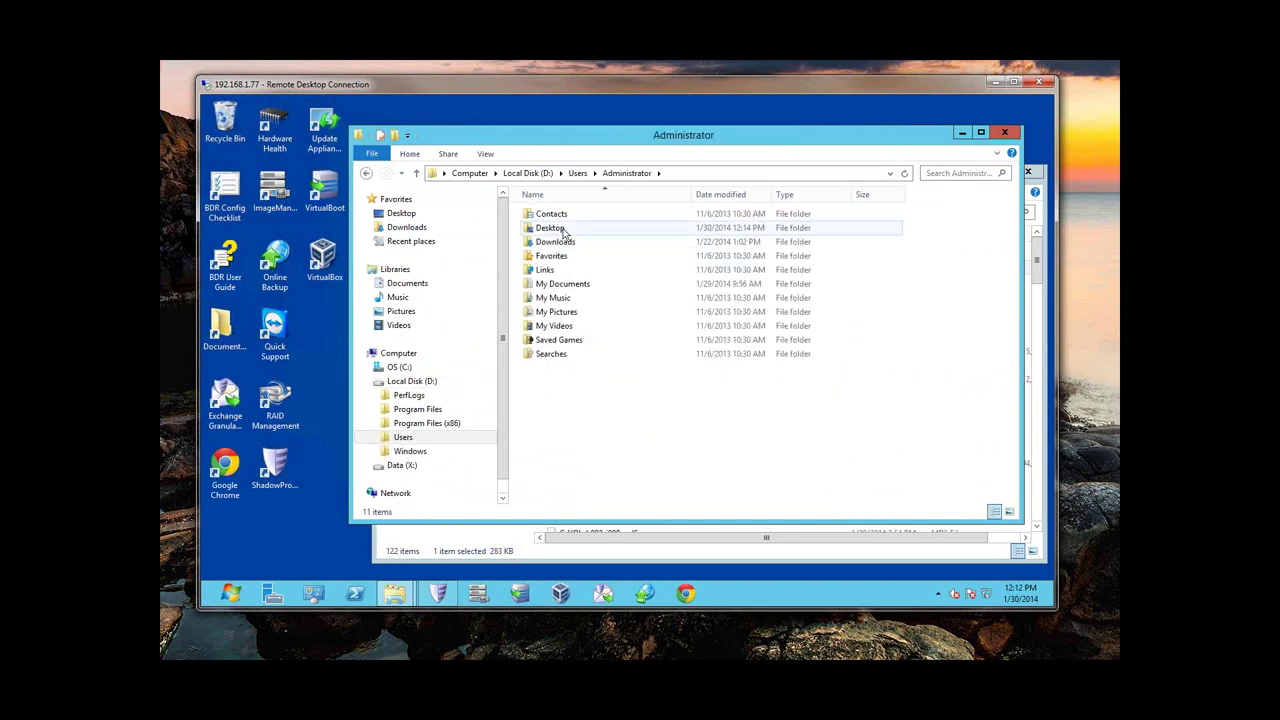
double_click(561, 227)
Open Web.txt from the mounted backup, review its text, and close it.
double_click(541, 214)
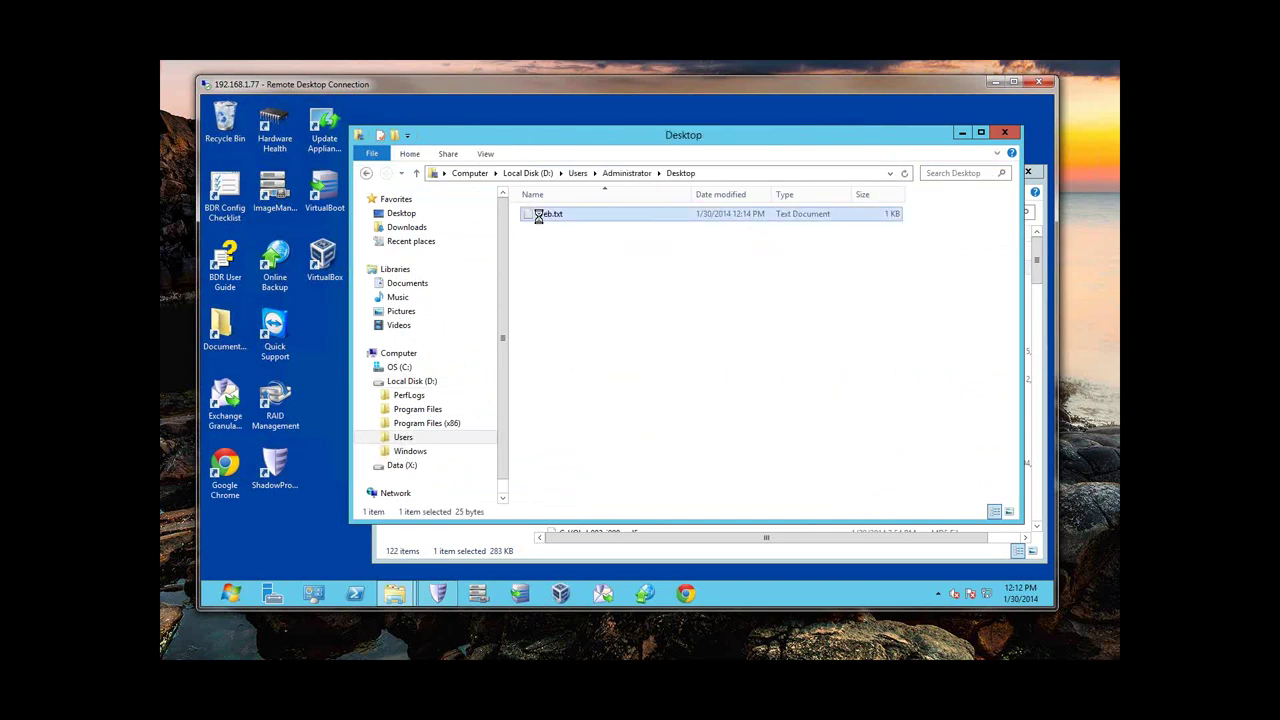
left_click_drag(419, 290, 282, 256)
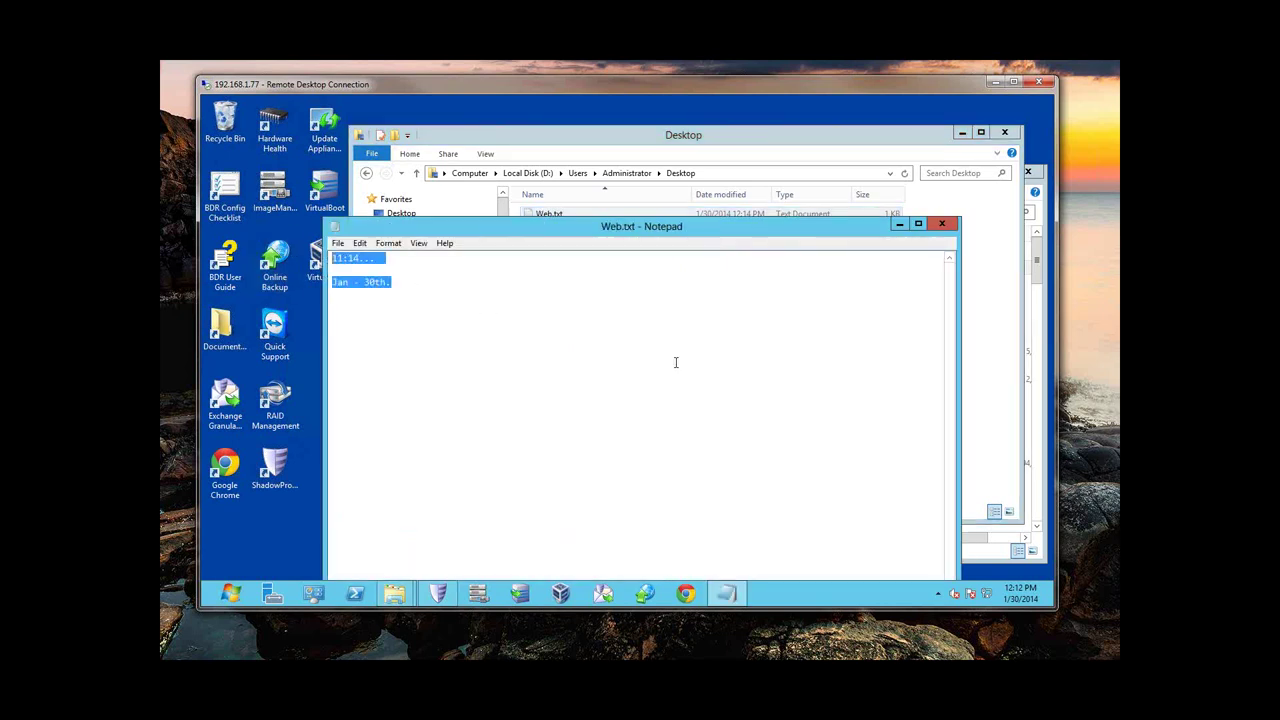
left_click_drag(746, 226, 761, 213)
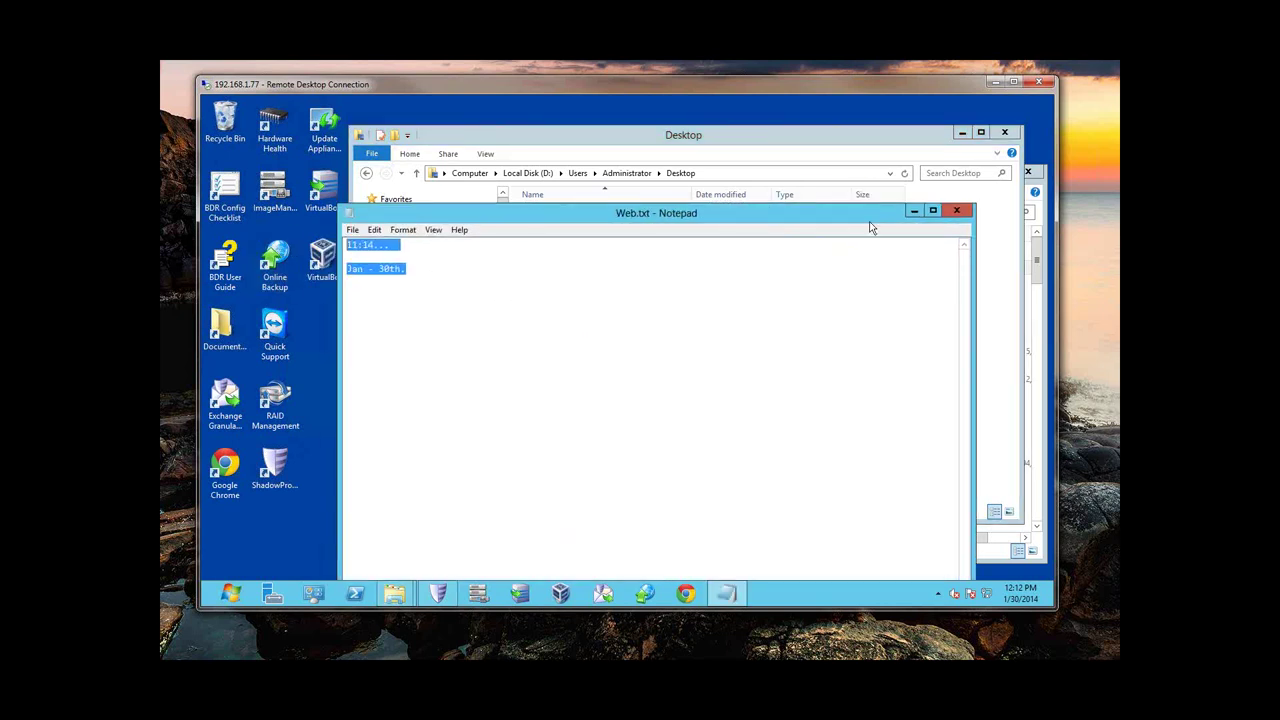
left_click(957, 211)
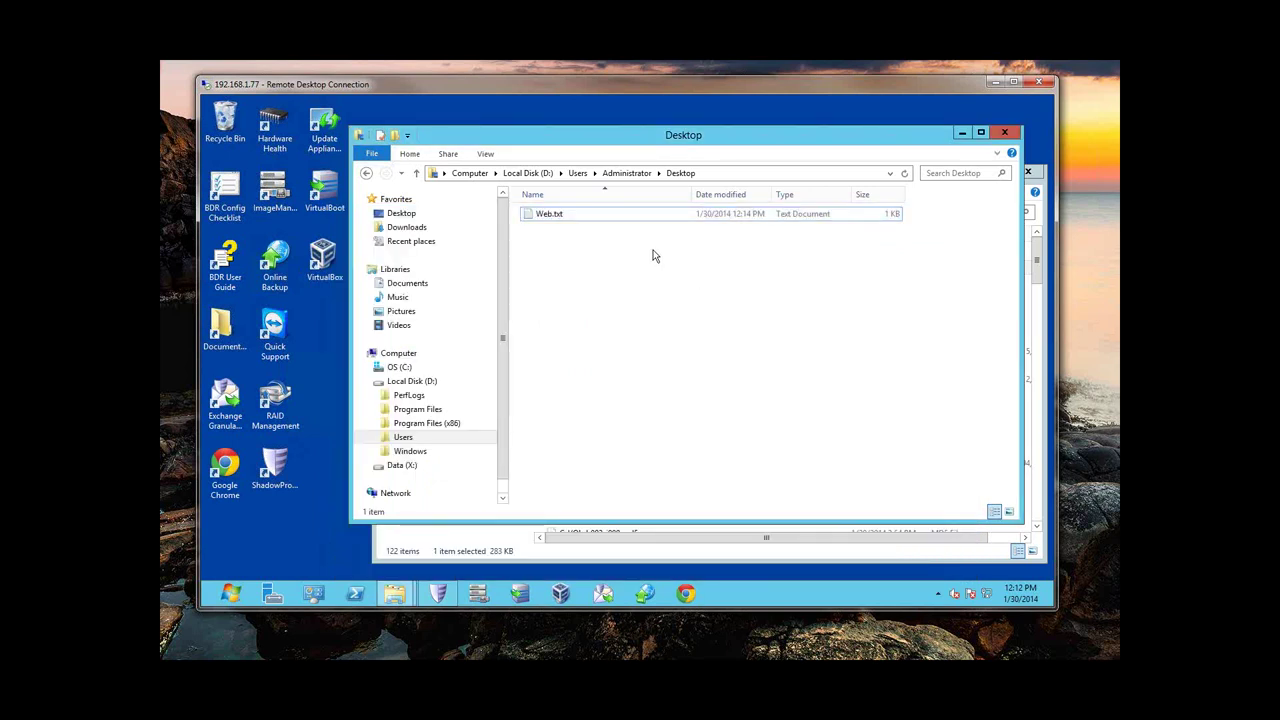
Quick-dismount the backup image volume mounted as Local Disk (D:) after reviewing Web.txt.
left_click(540, 215)
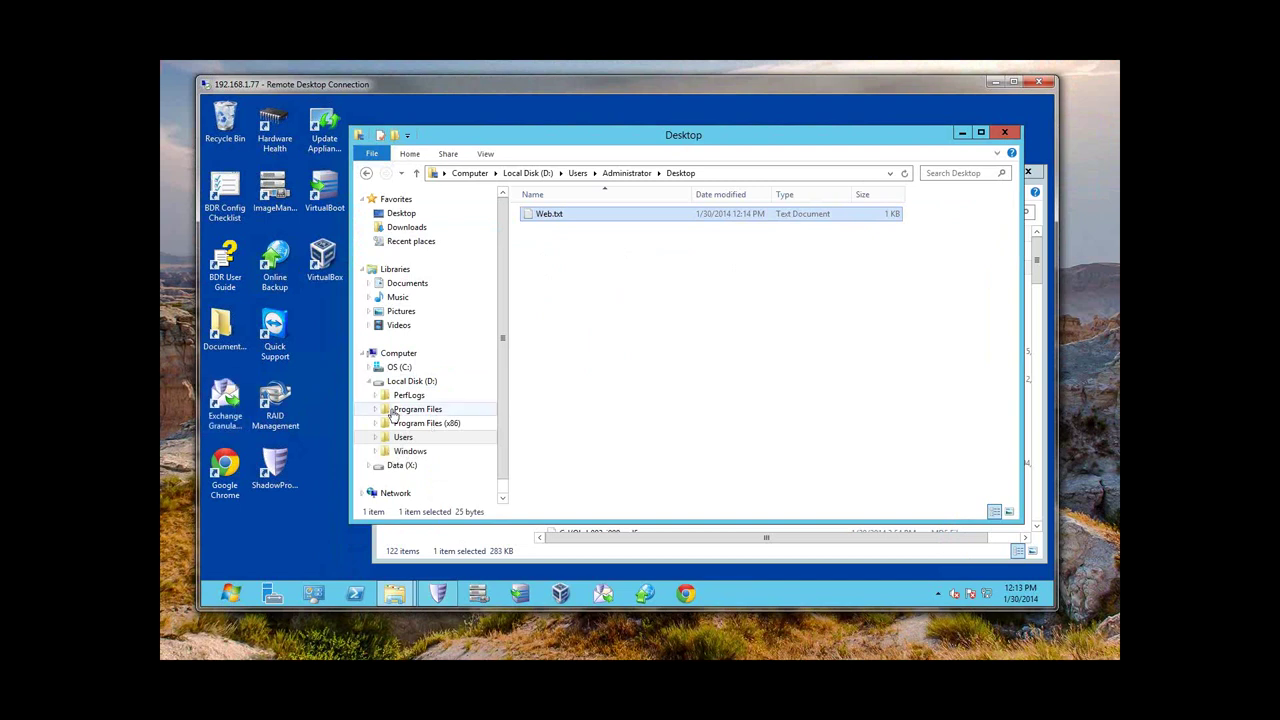
right_click(410, 385)
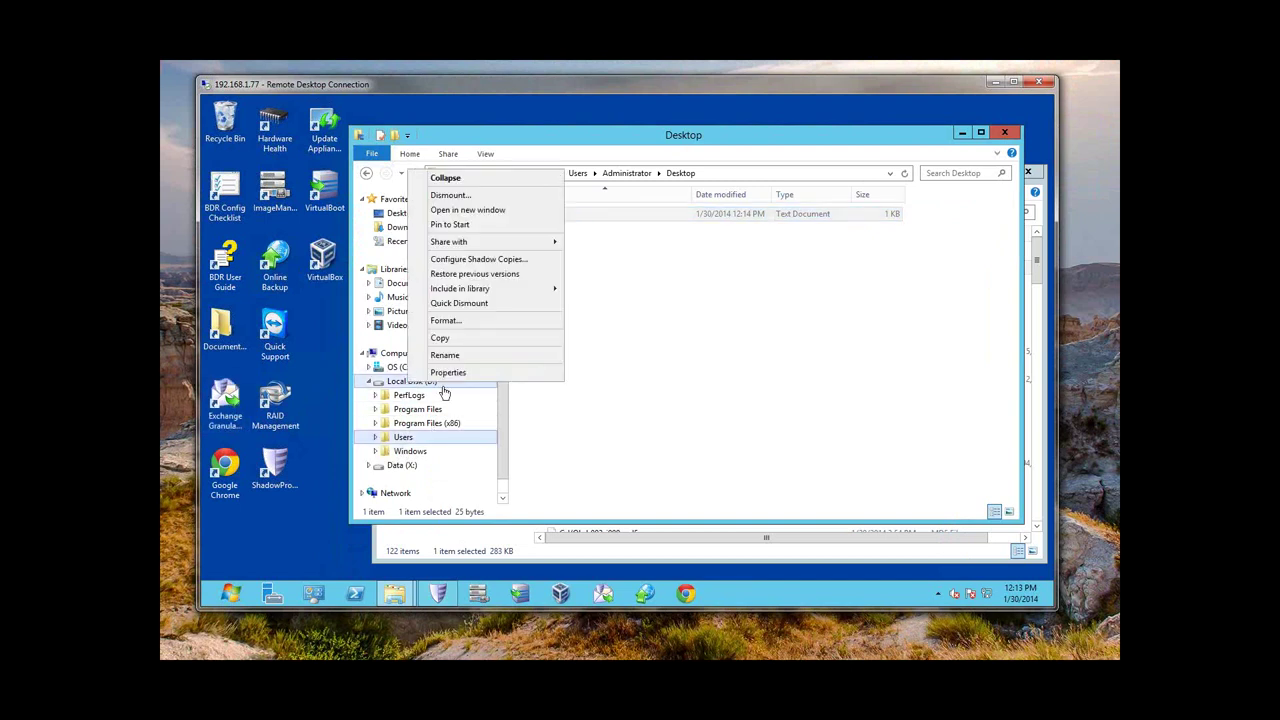
left_click(466, 304)
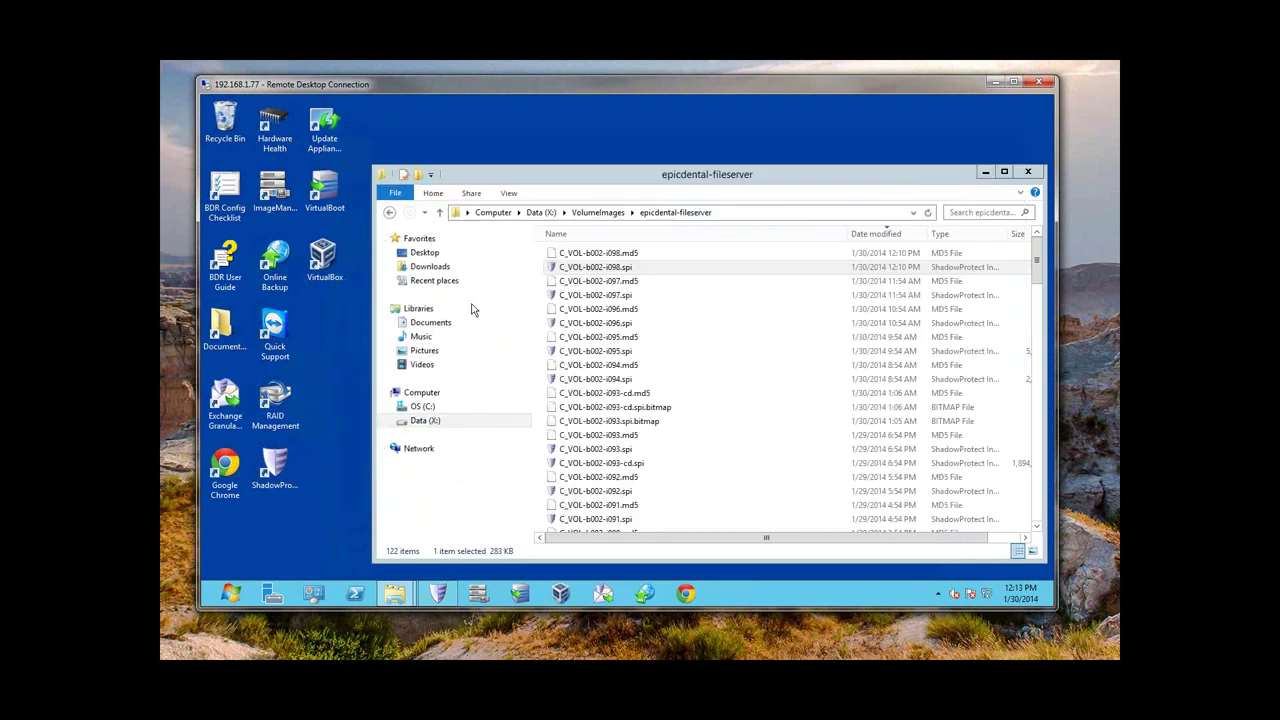
Start the Image File Mount Wizard for C_VOL-b002-i098.spi and enter the image file password.
right_click(609, 270)
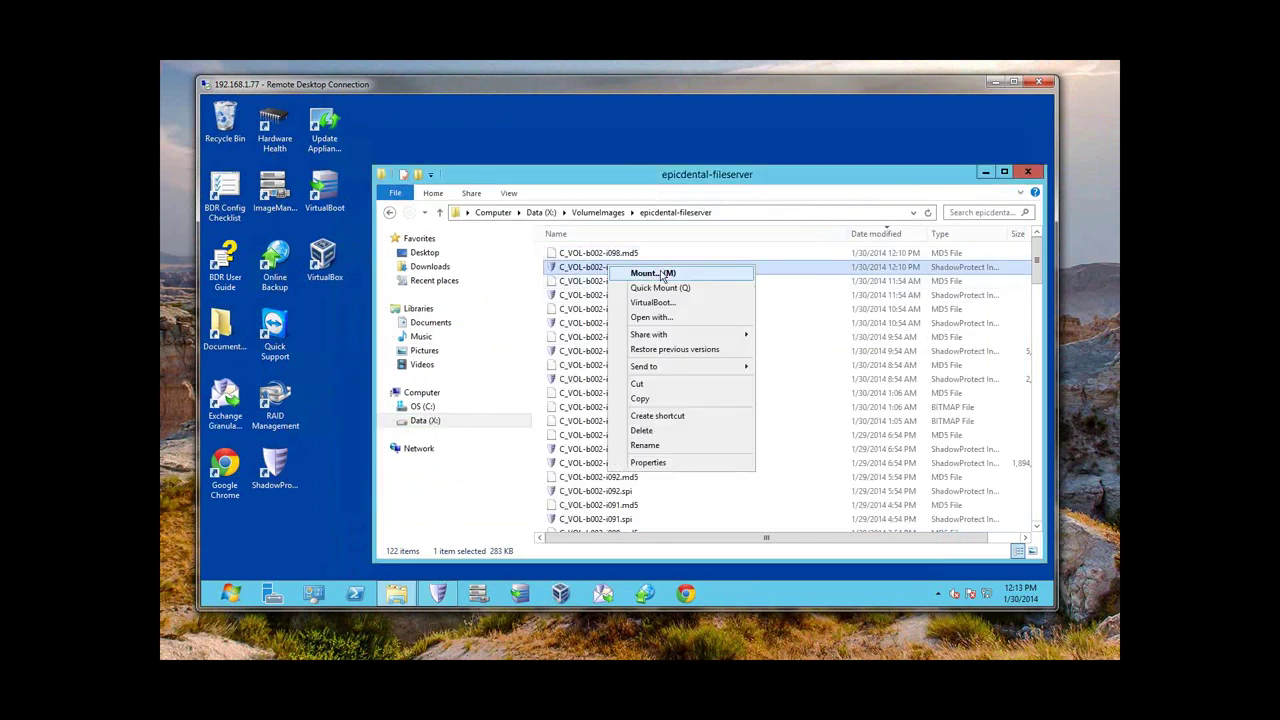
left_click(655, 273)
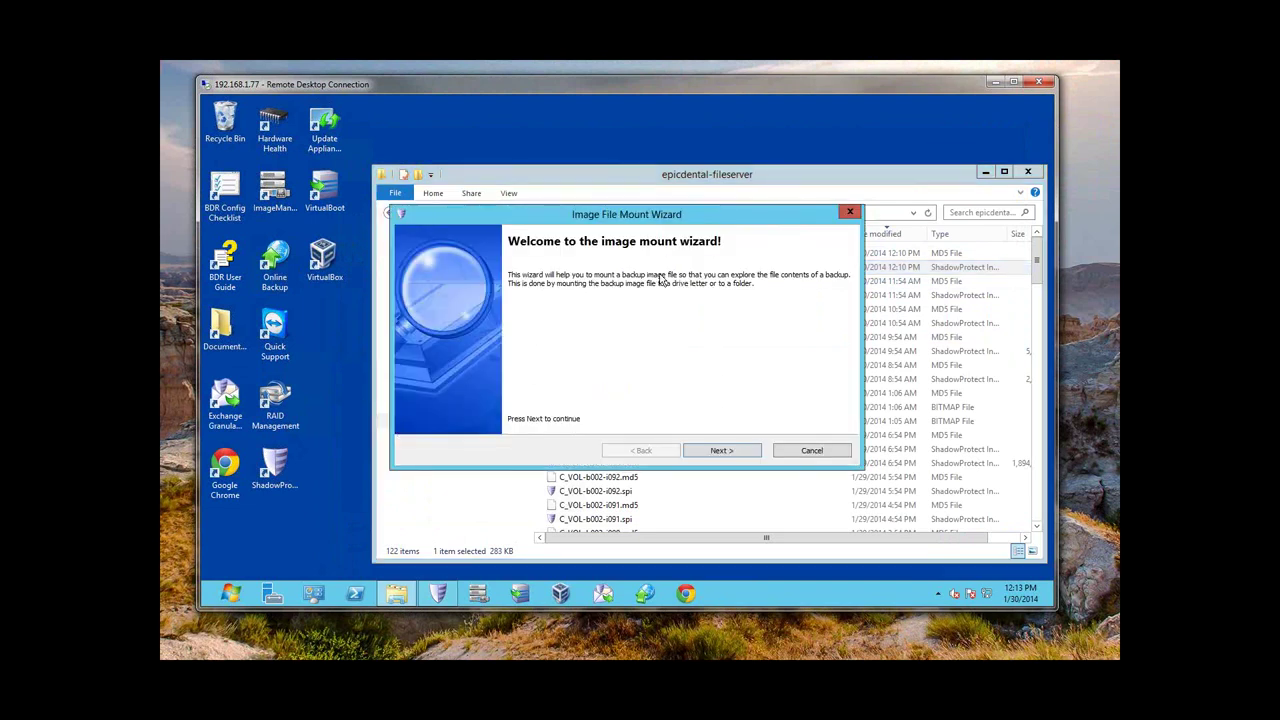
left_click(727, 451)
type("********")
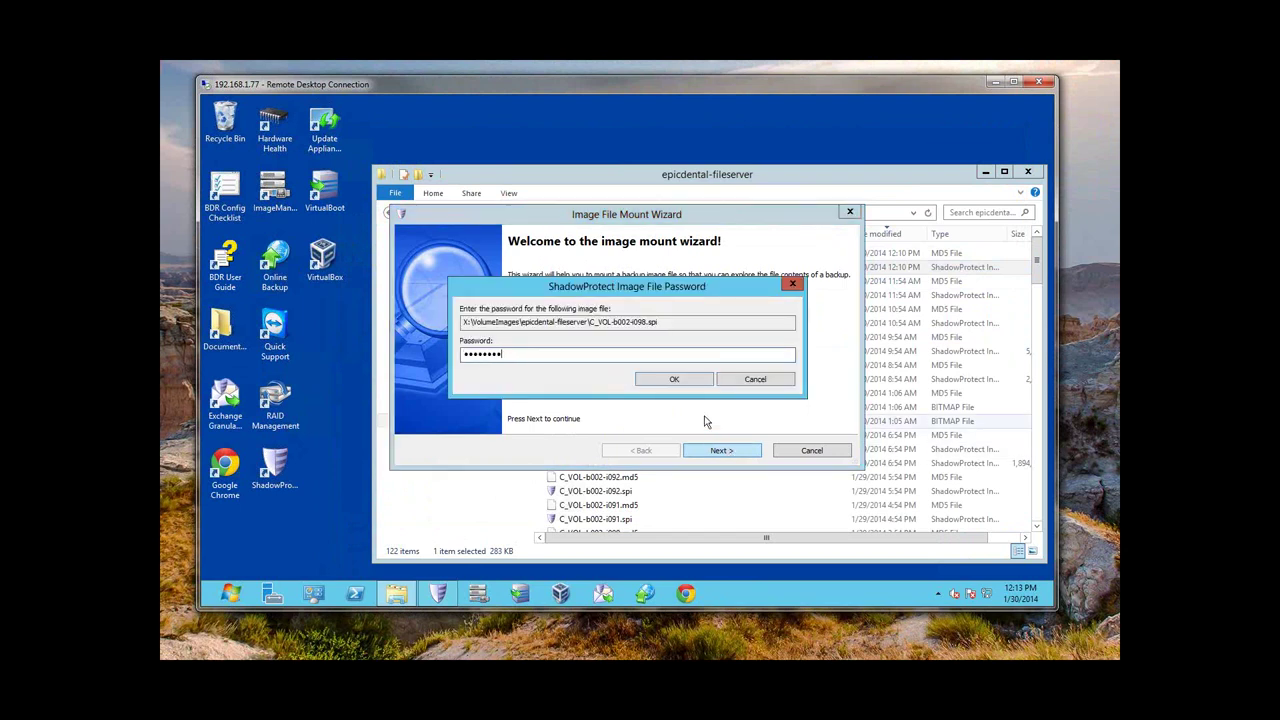
left_click(694, 378)
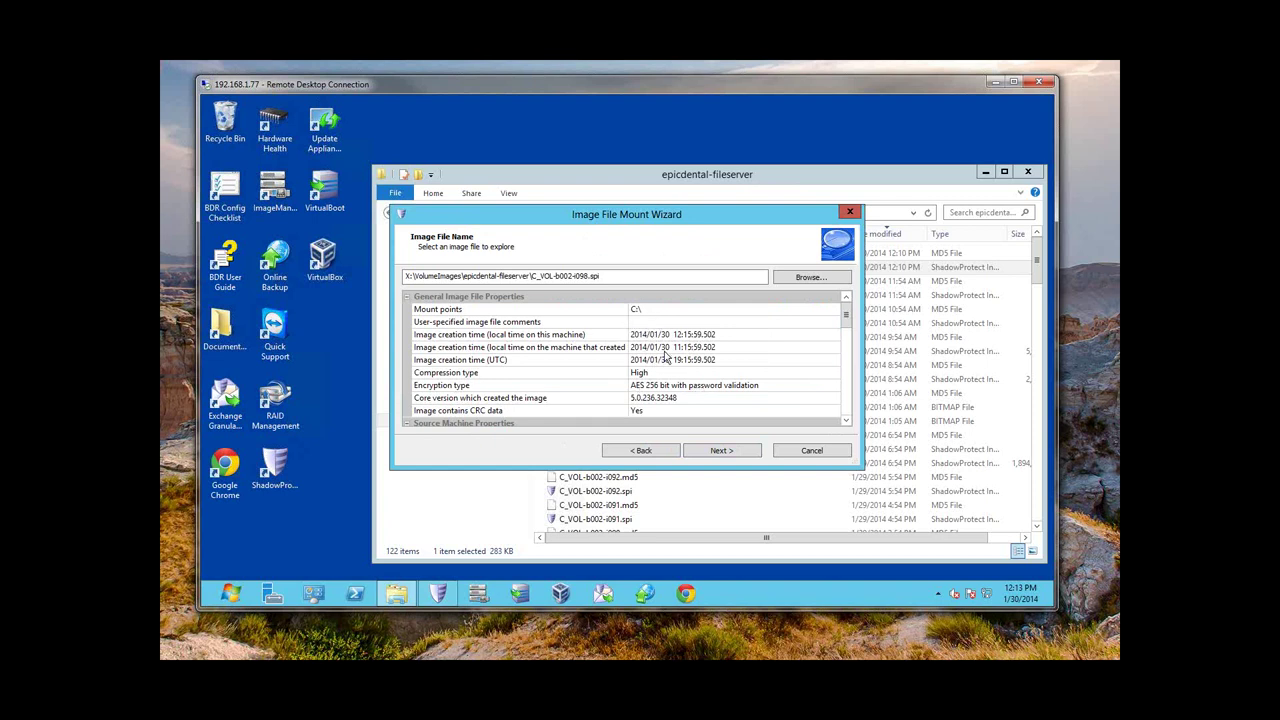
Review the image file's properties and the chain of incremental images, and continue to the explore options.
left_click_drag(846, 318, 847, 396)
left_click(716, 452)
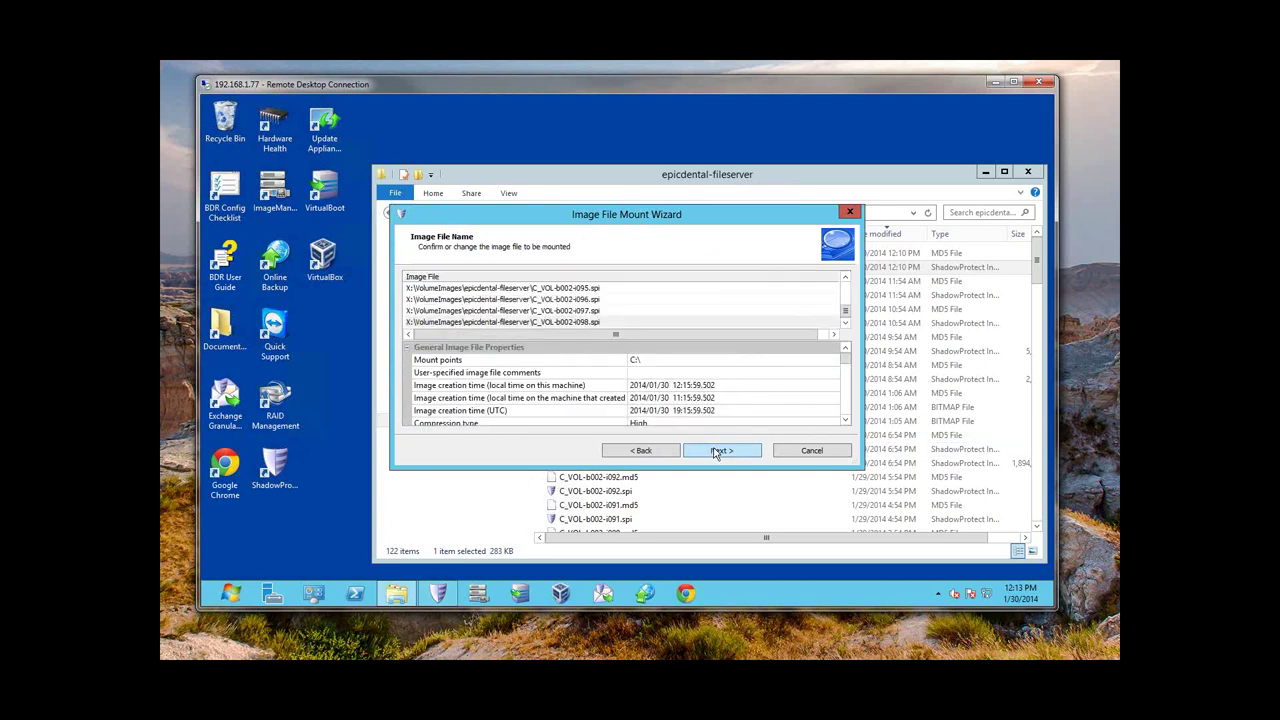
mouse_move(846, 313)
left_mouse_down()
mouse_move(846, 301)
mouse_move(846, 312)
left_mouse_up()
left_click(712, 451)
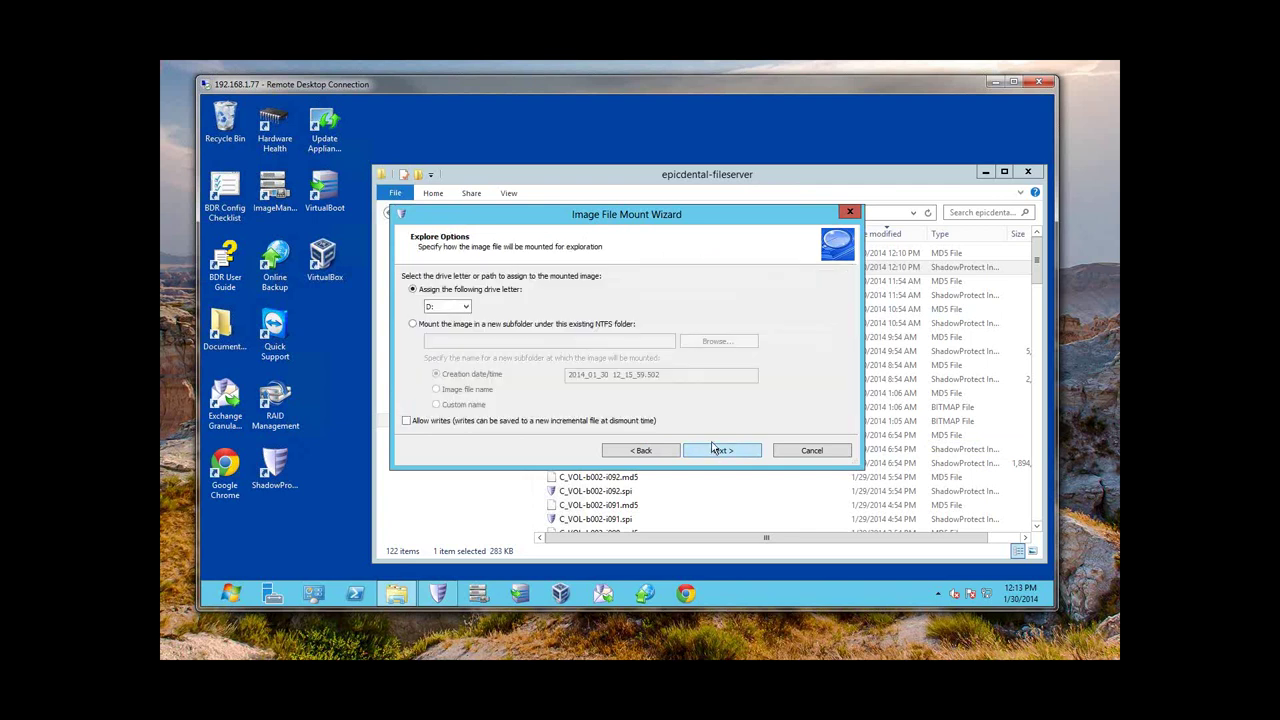
Examine the drive letter choices, select mounting in a new subfolder with writes allowed, and cancel the mount wizard.
left_click(464, 307)
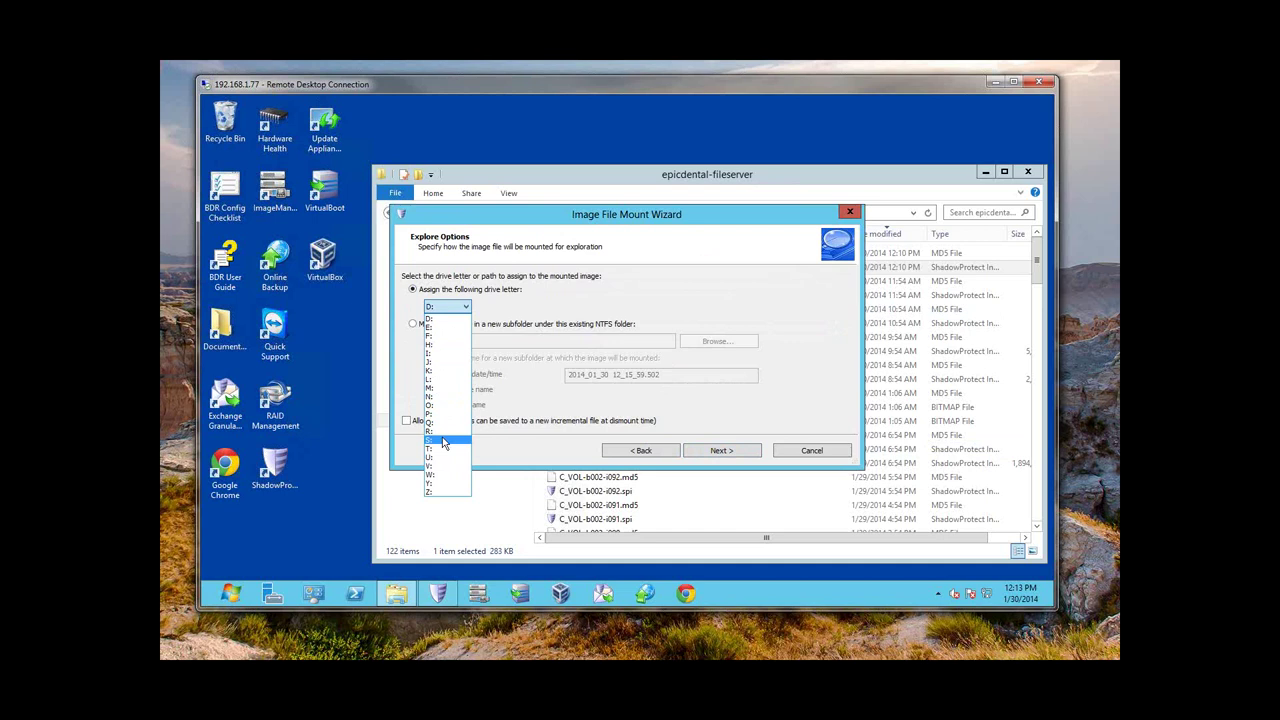
left_click(557, 312)
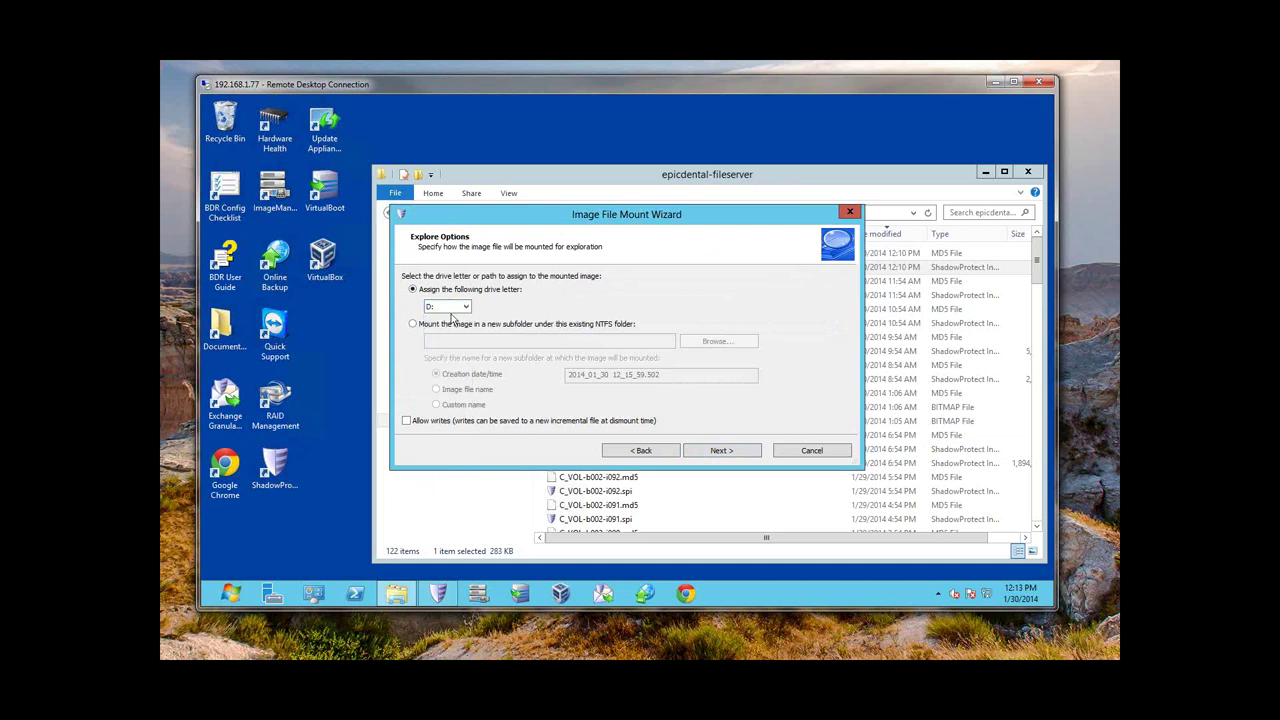
left_click(416, 326)
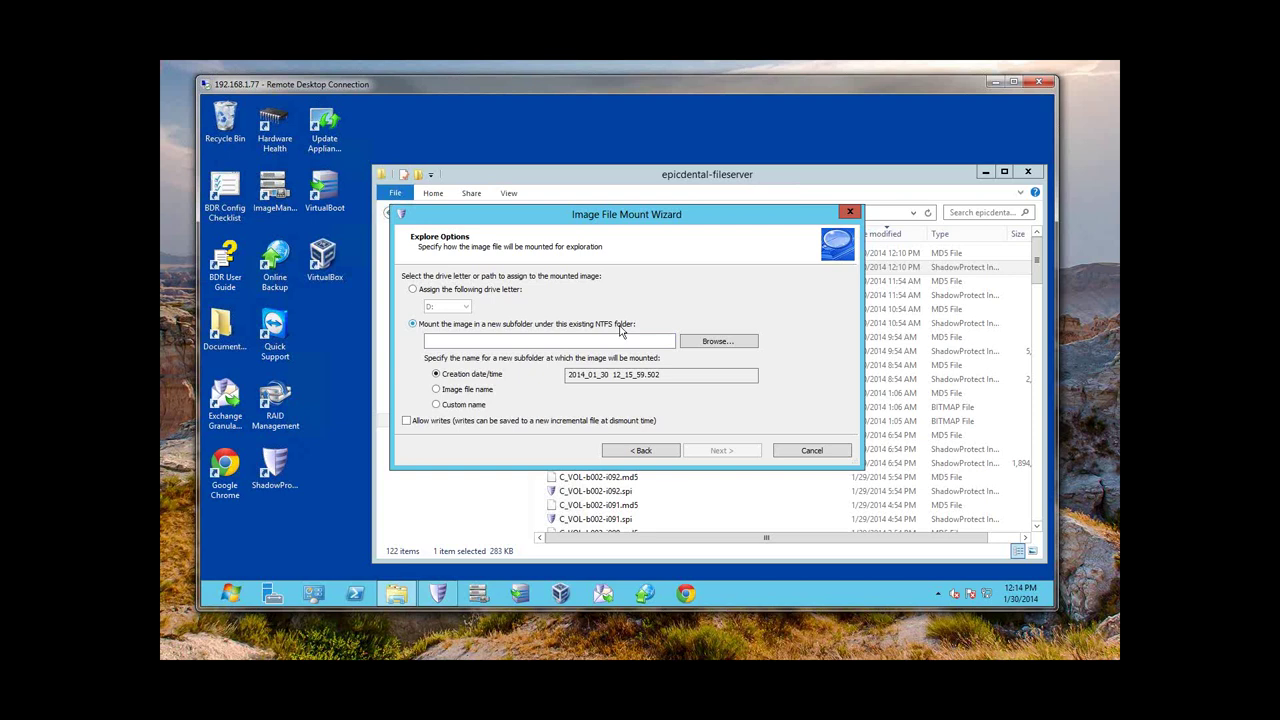
left_click(407, 421)
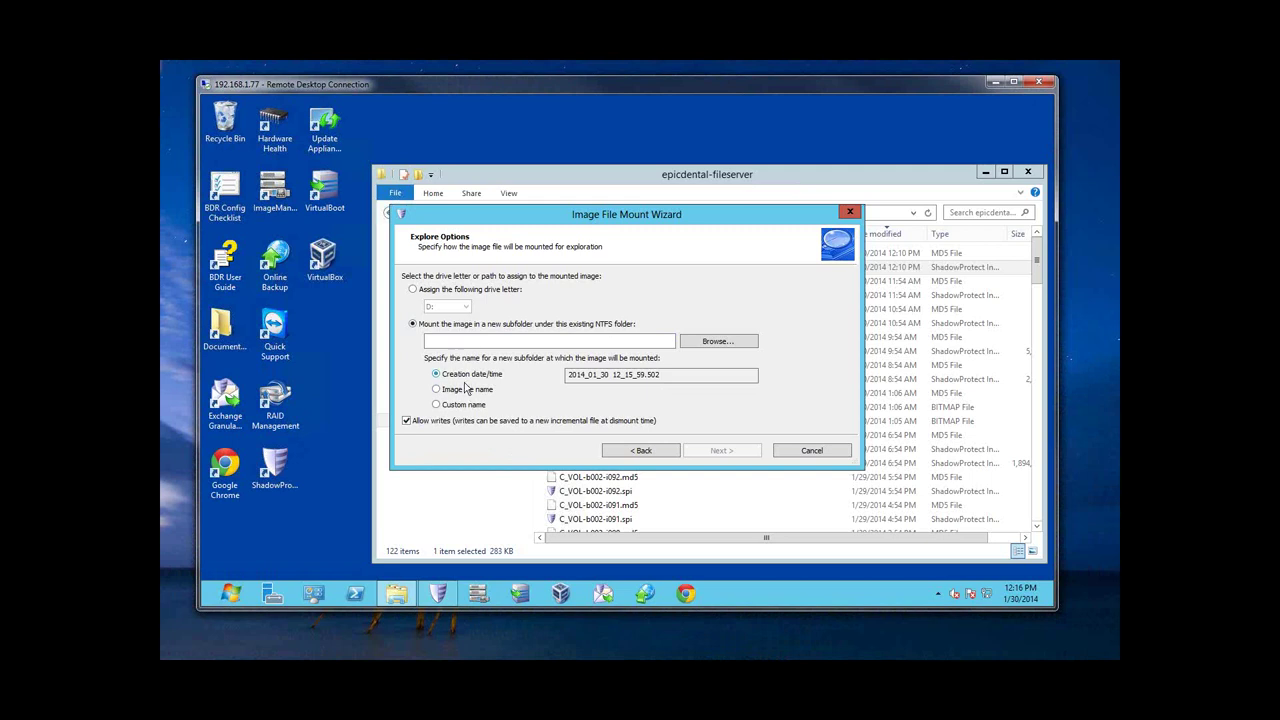
left_click(812, 451)
left_click_drag(822, 184, 787, 131)
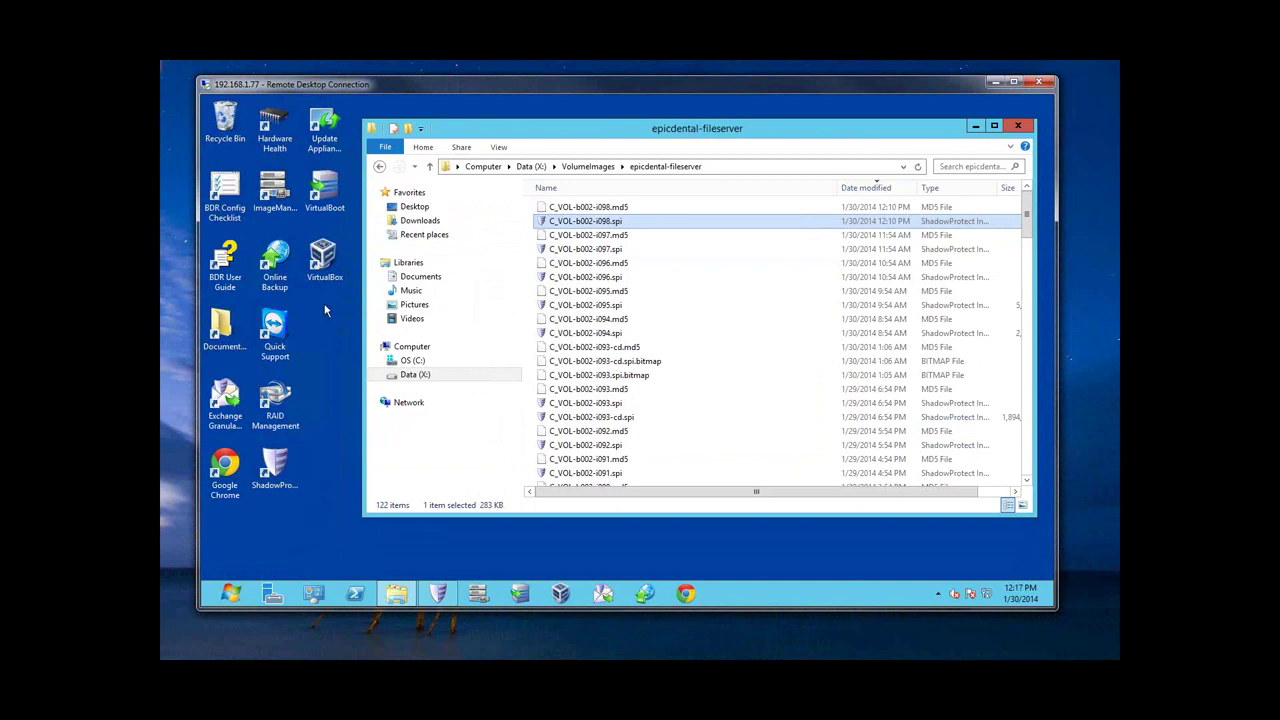
left_click(323, 262)
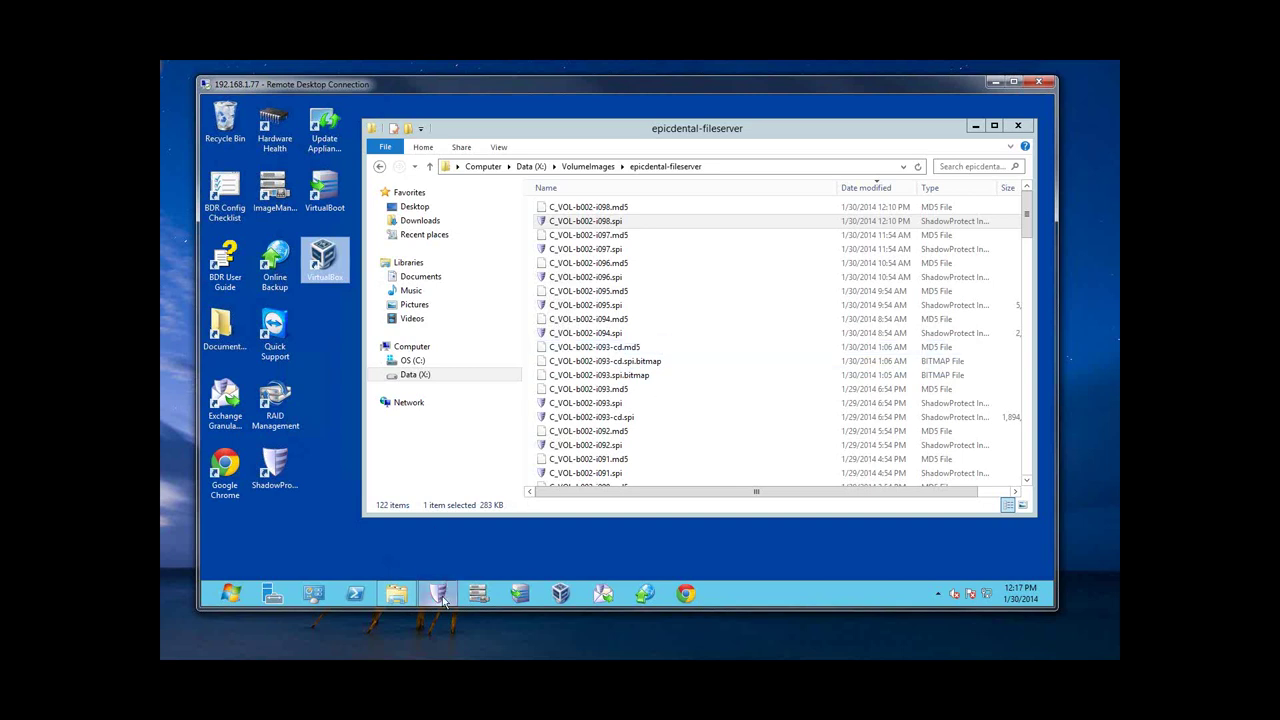
mouse_move(443, 597)
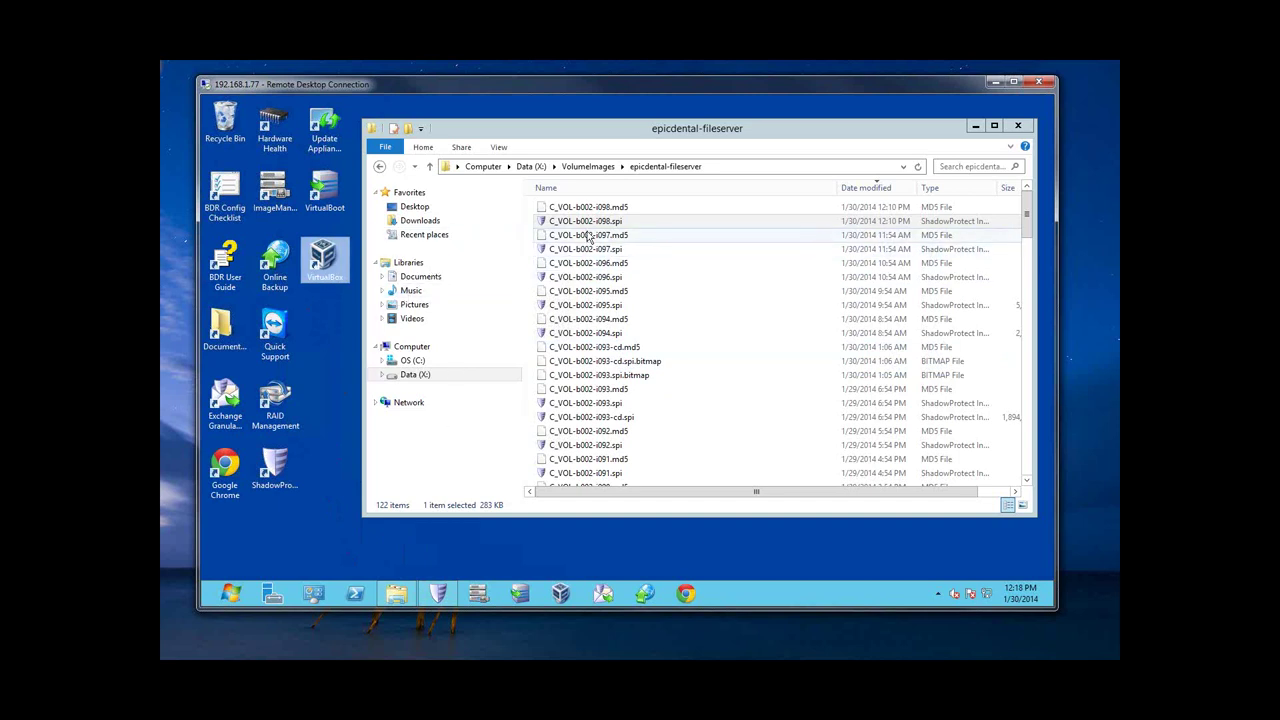
Start the VirtualBoot wizard for C_VOL-b002-i098.spi, entering the image file password and accepting that image as the boot volume.
left_click(995, 127)
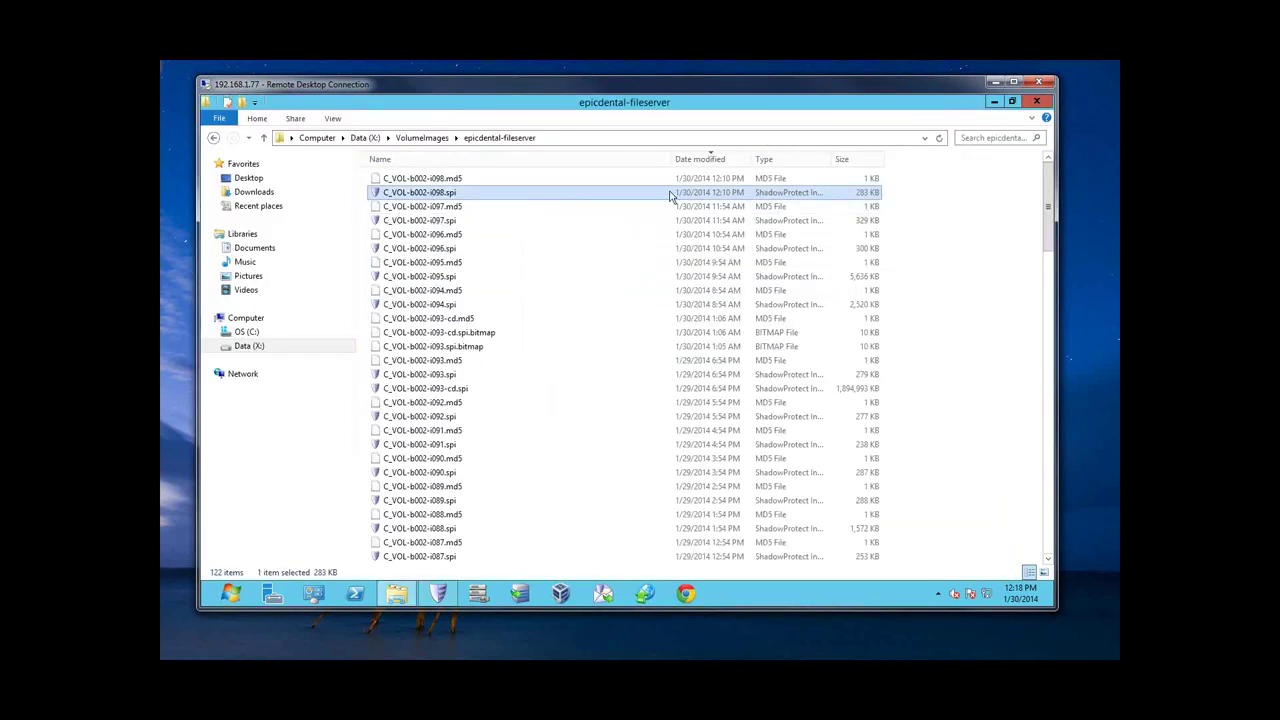
right_click(443, 199)
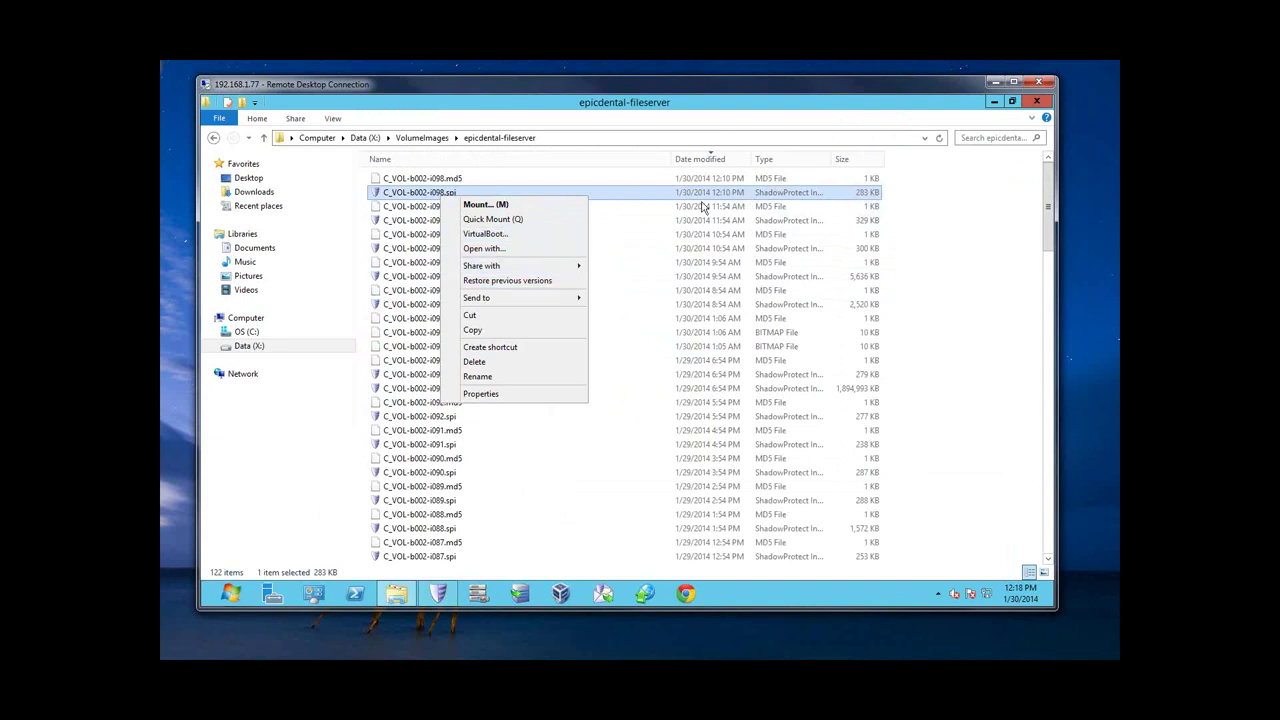
left_click(521, 234)
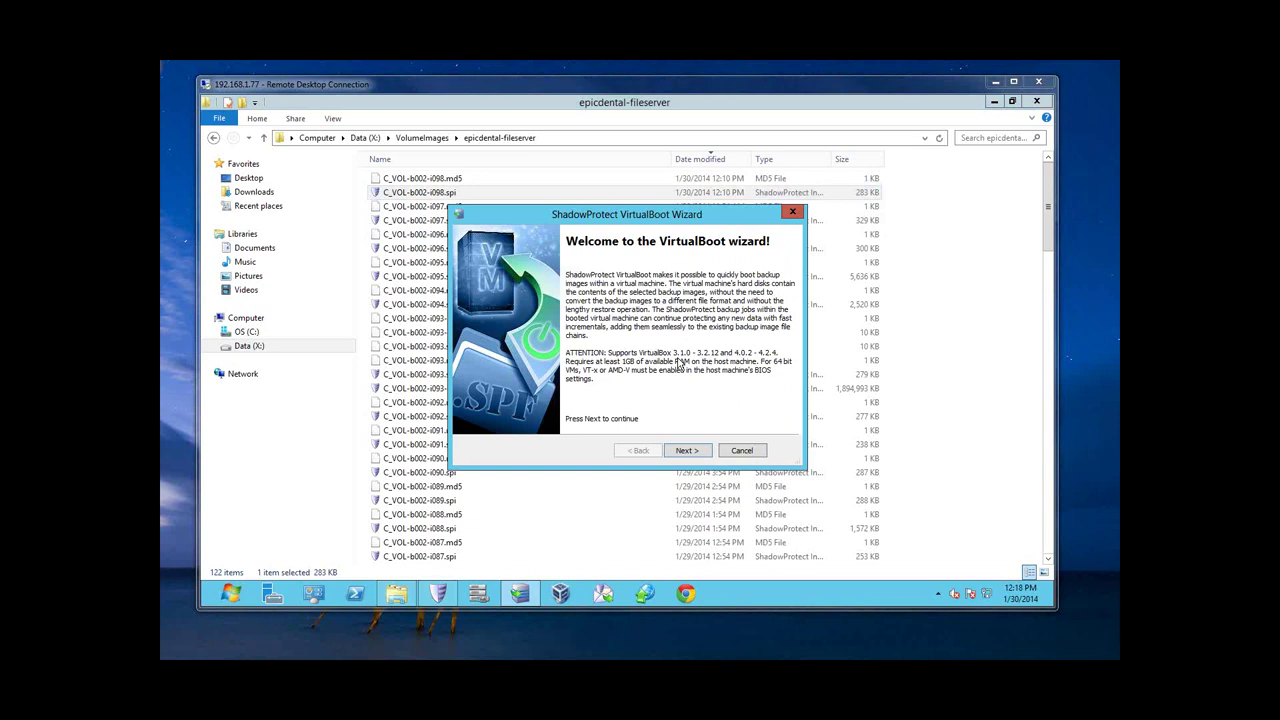
left_click(684, 451)
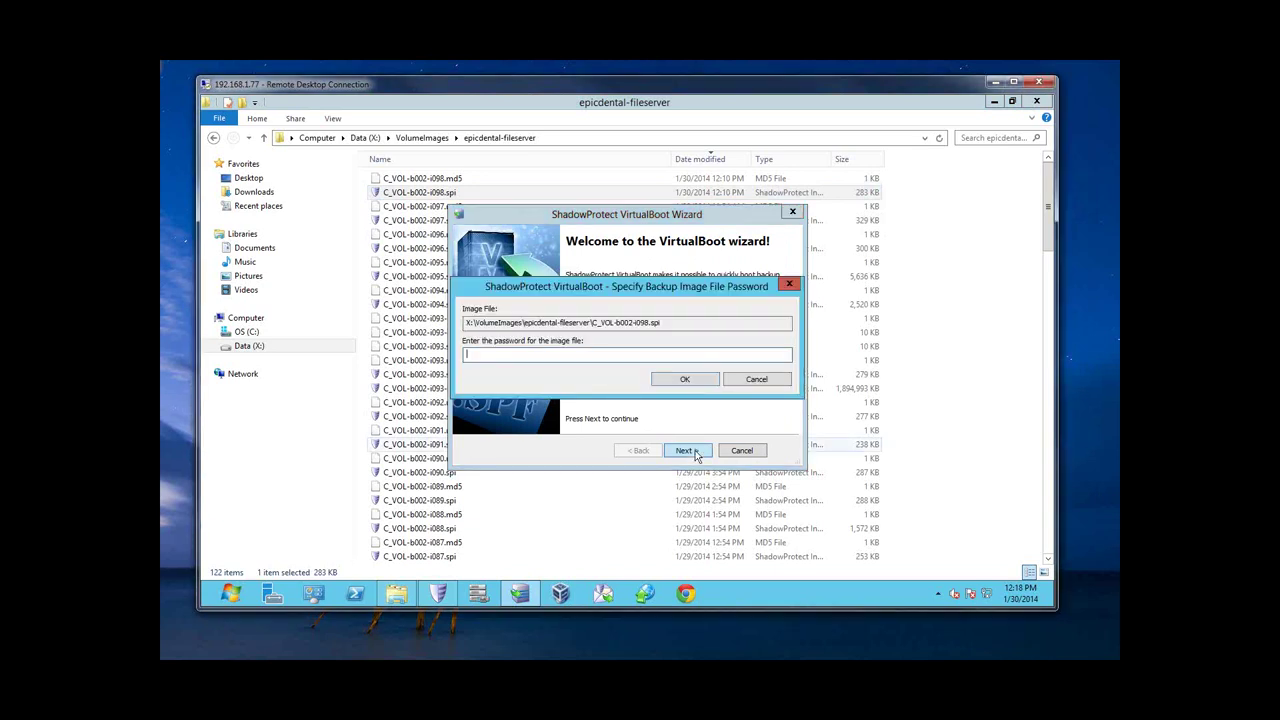
type("********")
left_click(702, 381)
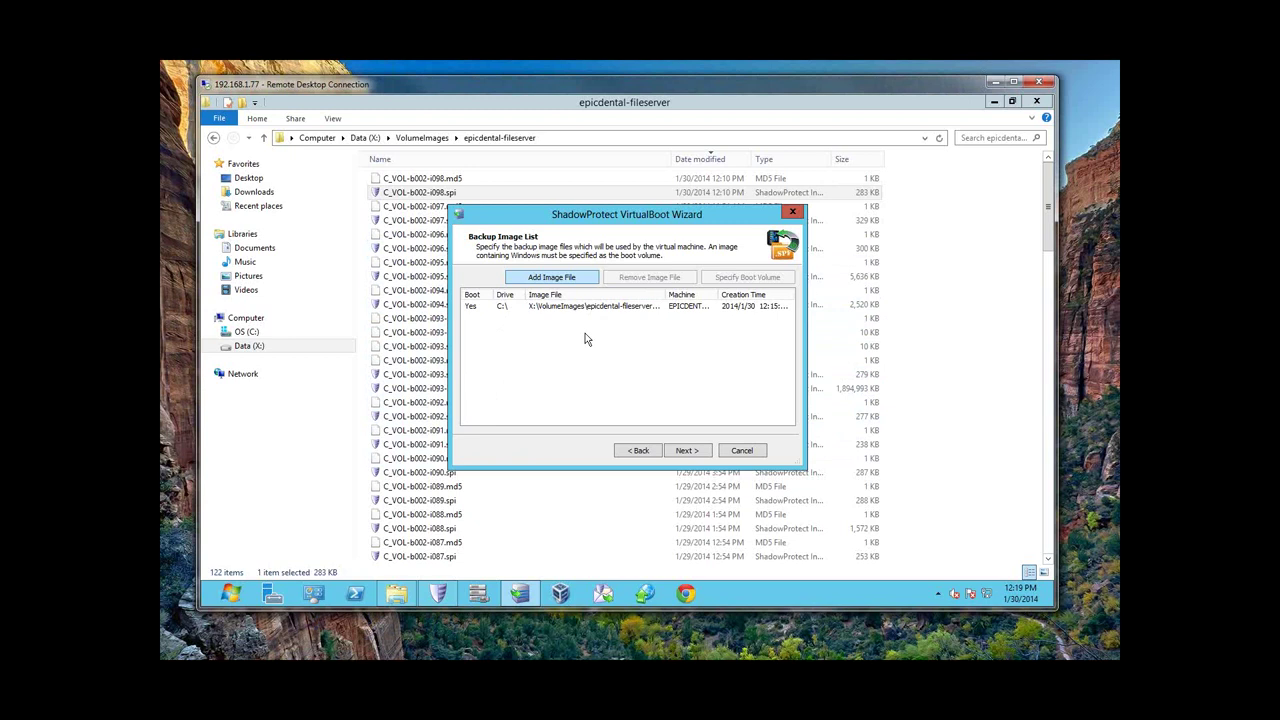
left_click_drag(625, 217, 625, 245)
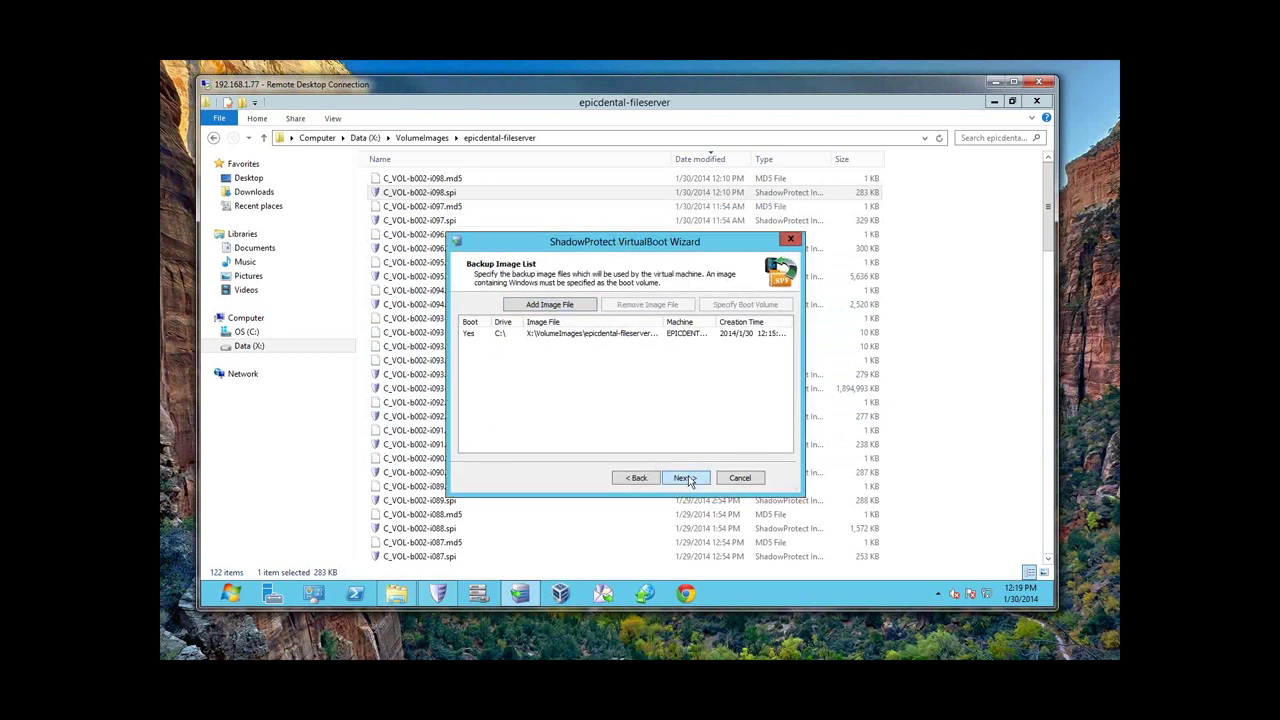
left_click(686, 477)
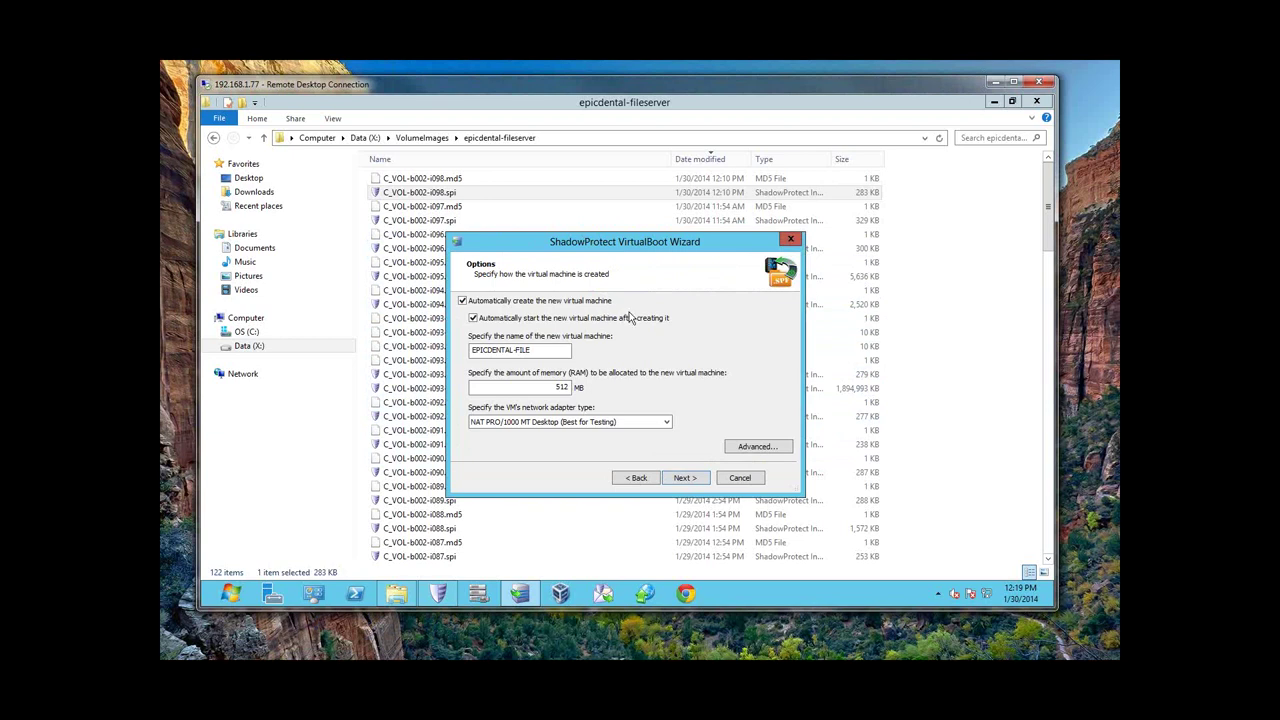
Name the virtual machine EPICDENTAL-FILE-Webinar, allocate 2048 MB of RAM, and set its network adapter type to No Network Adapter.
left_click(554, 351)
type("-Webinar")
key("Tab")
type("2048")
left_click(665, 424)
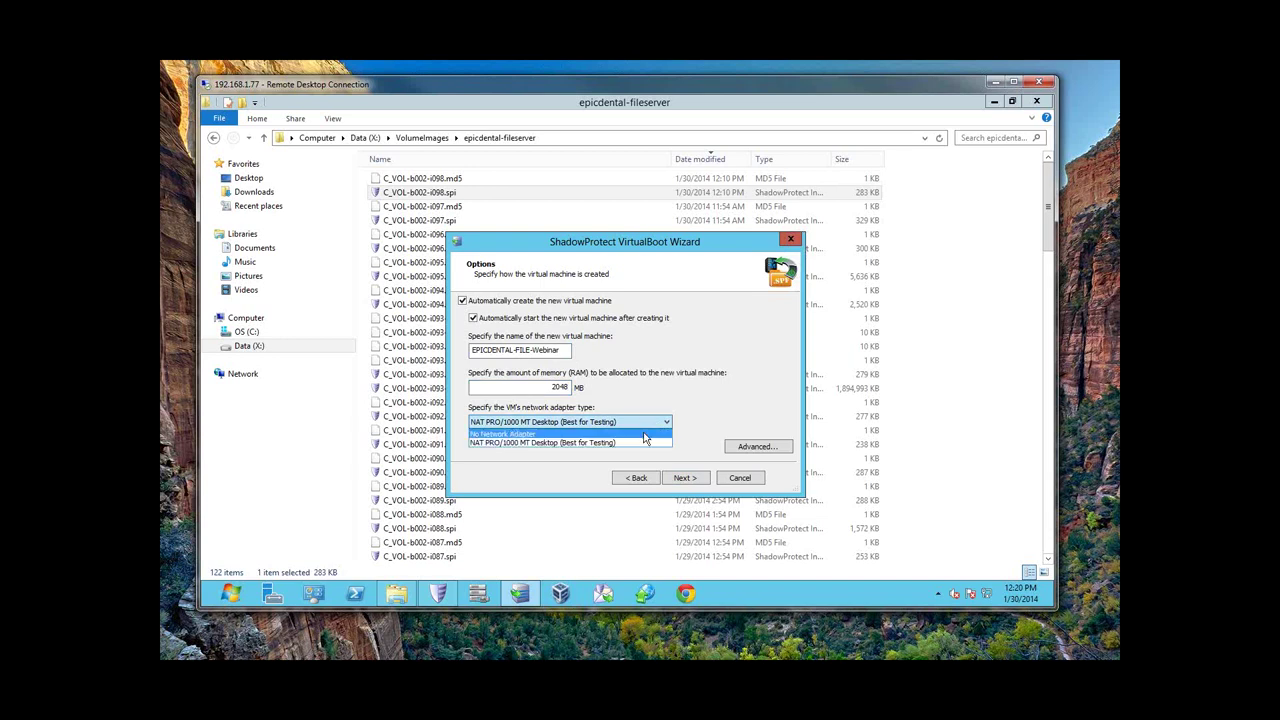
left_click(644, 437)
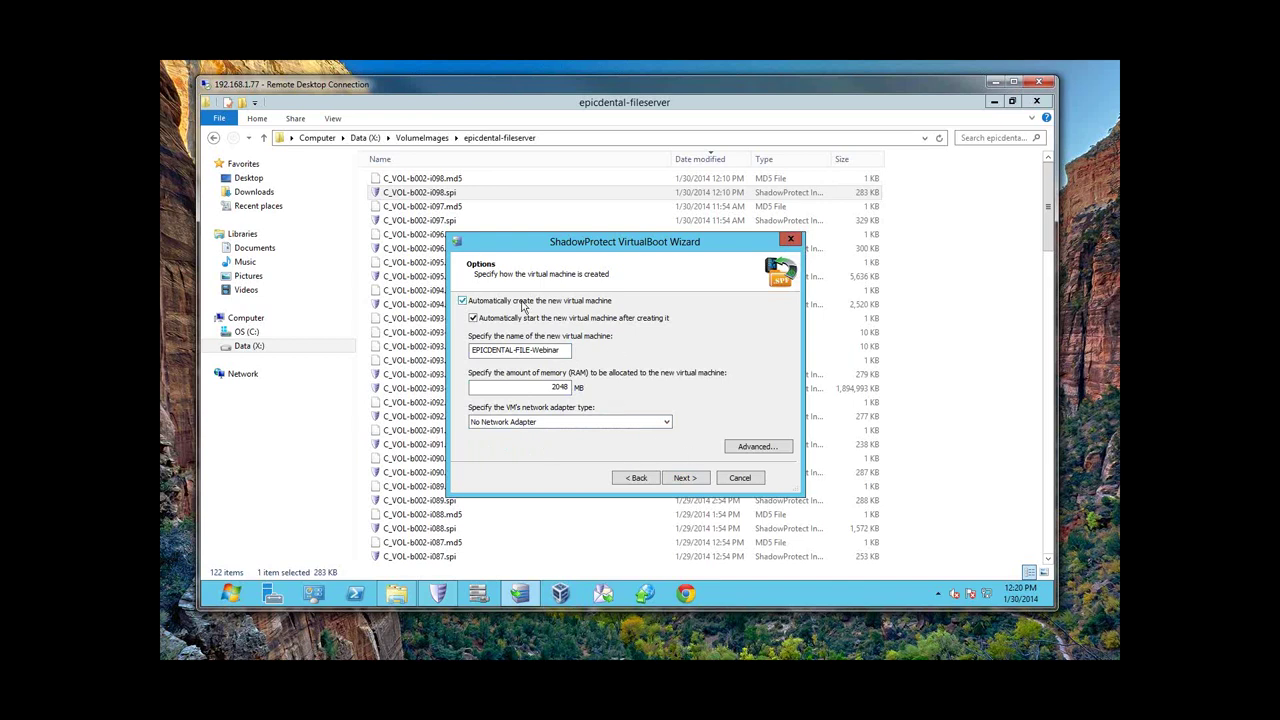
Accept the VirtualBoot options and summary to create and automatically start the virtual machine.
left_click(687, 480)
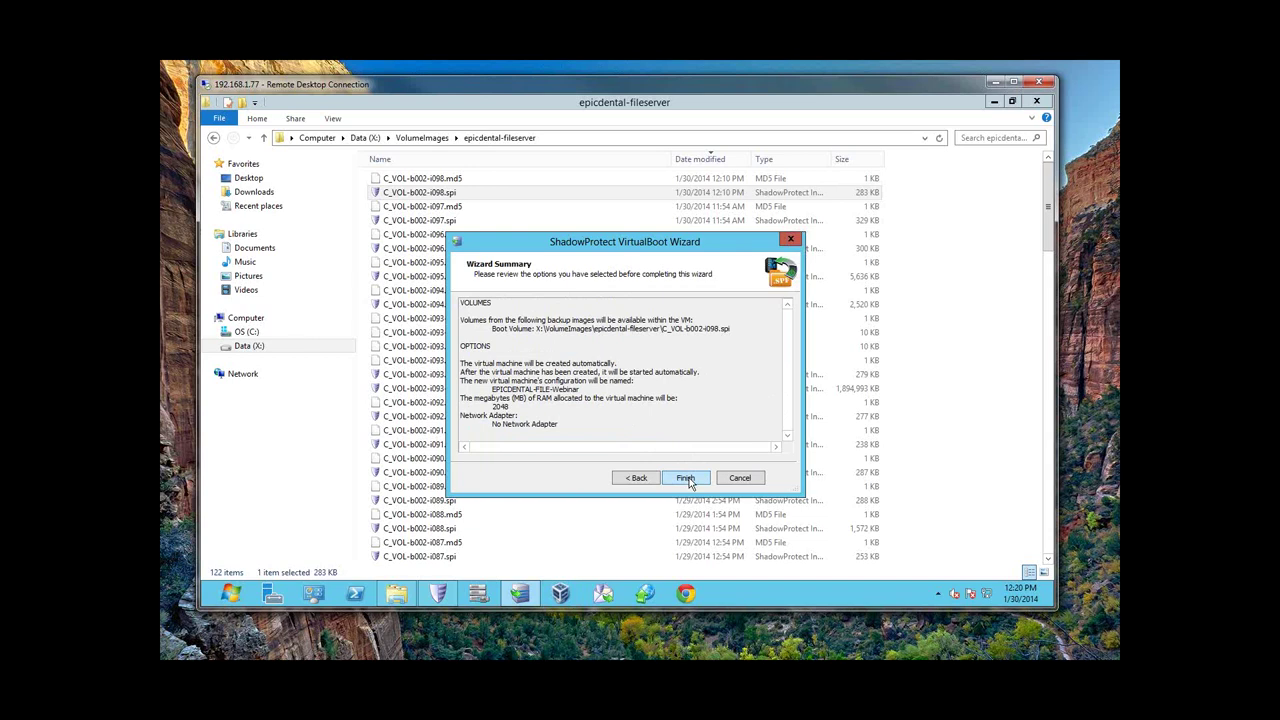
left_click(687, 478)
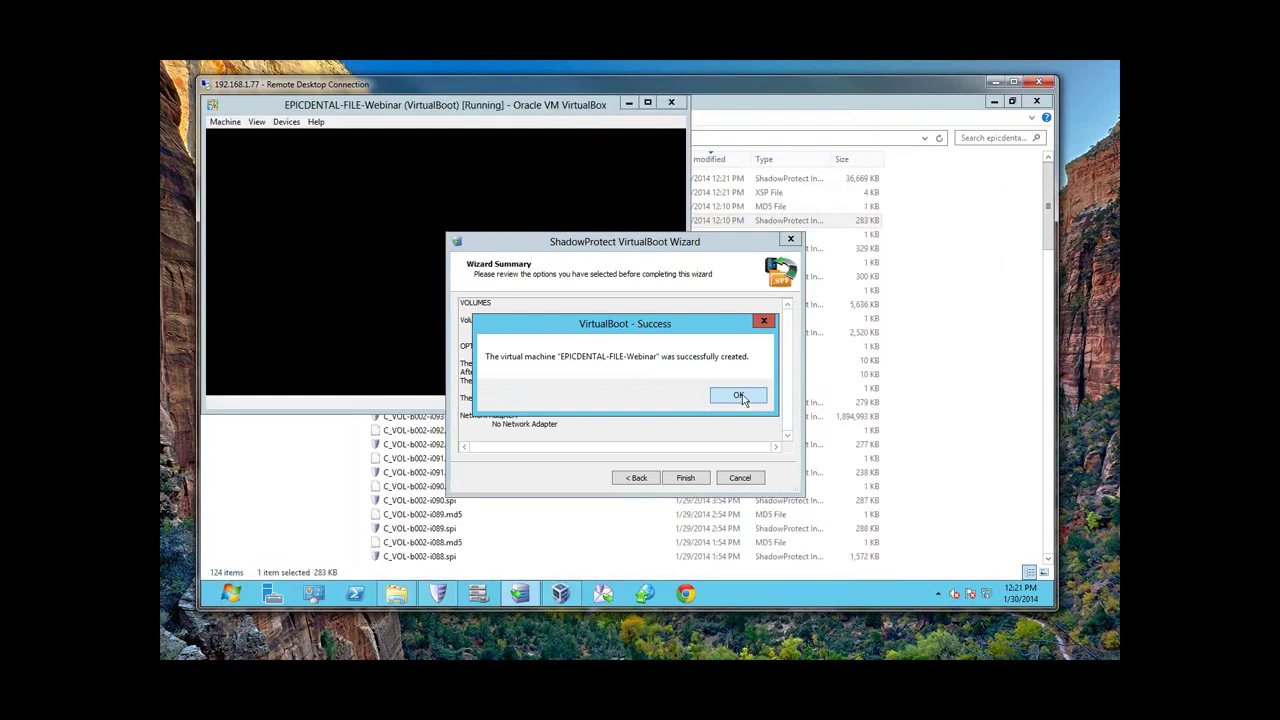
left_click(739, 395)
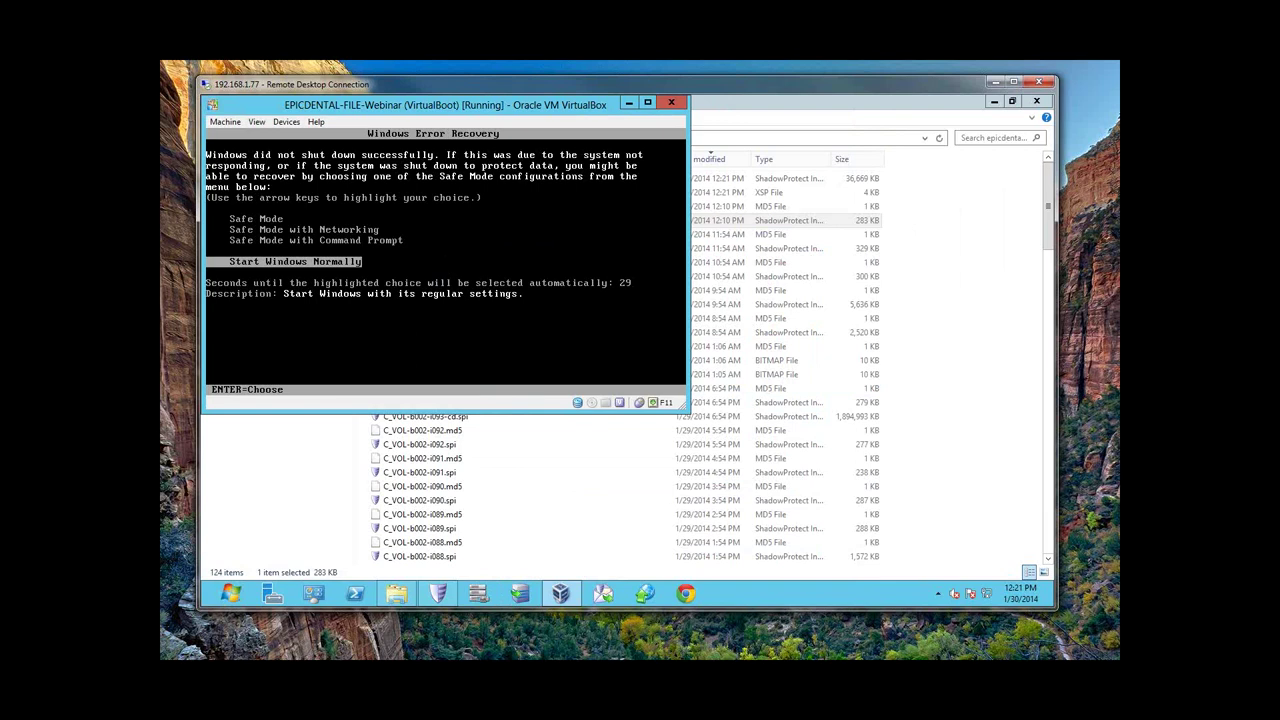
Start Windows normally in the virtual machine and log on with the account password.
key("Return")
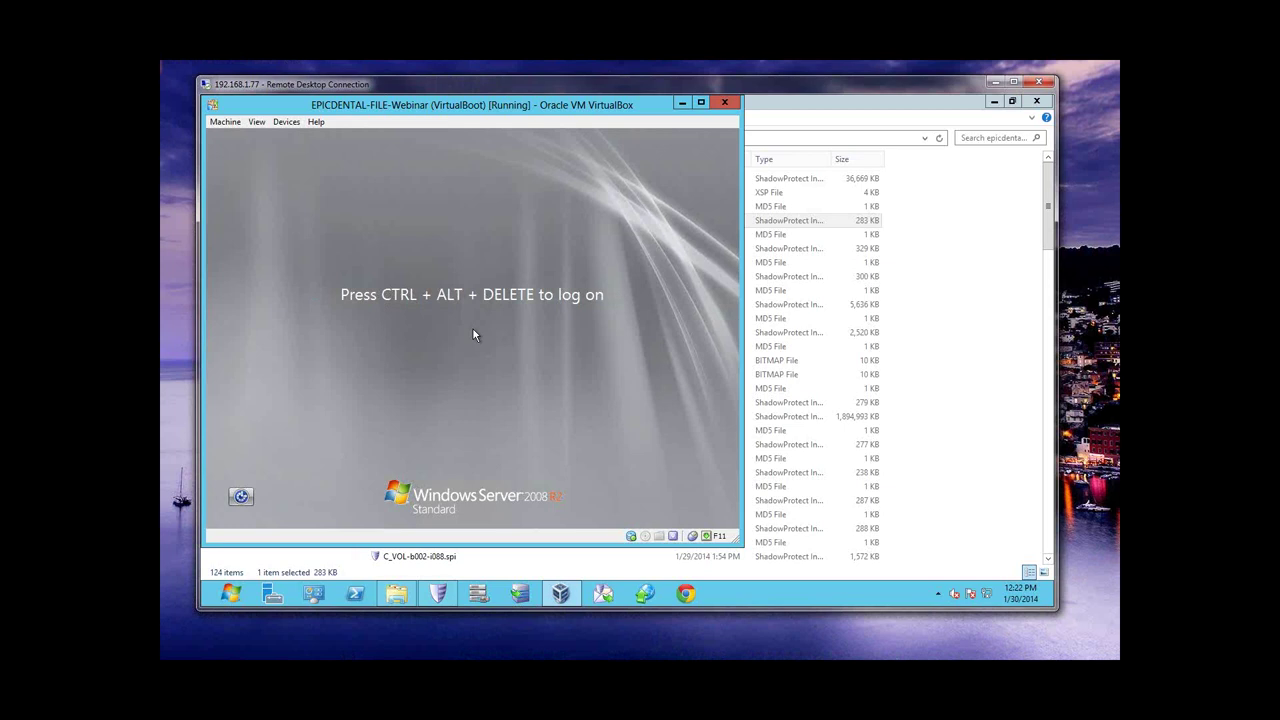
key("ctrl+alt+Delete")
type("•••••••")
key("Return")
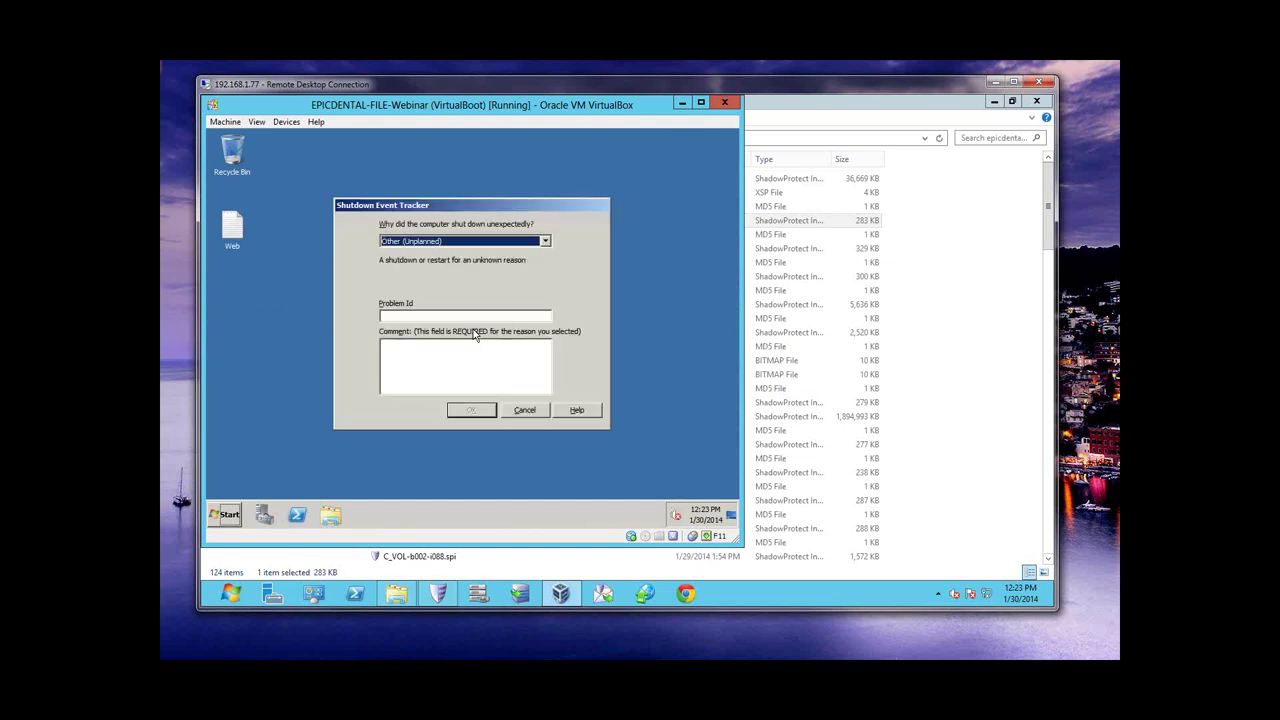
Dismiss the Shutdown Event Tracker and open the Web text file from the virtual machine's desktop.
left_click(459, 346)
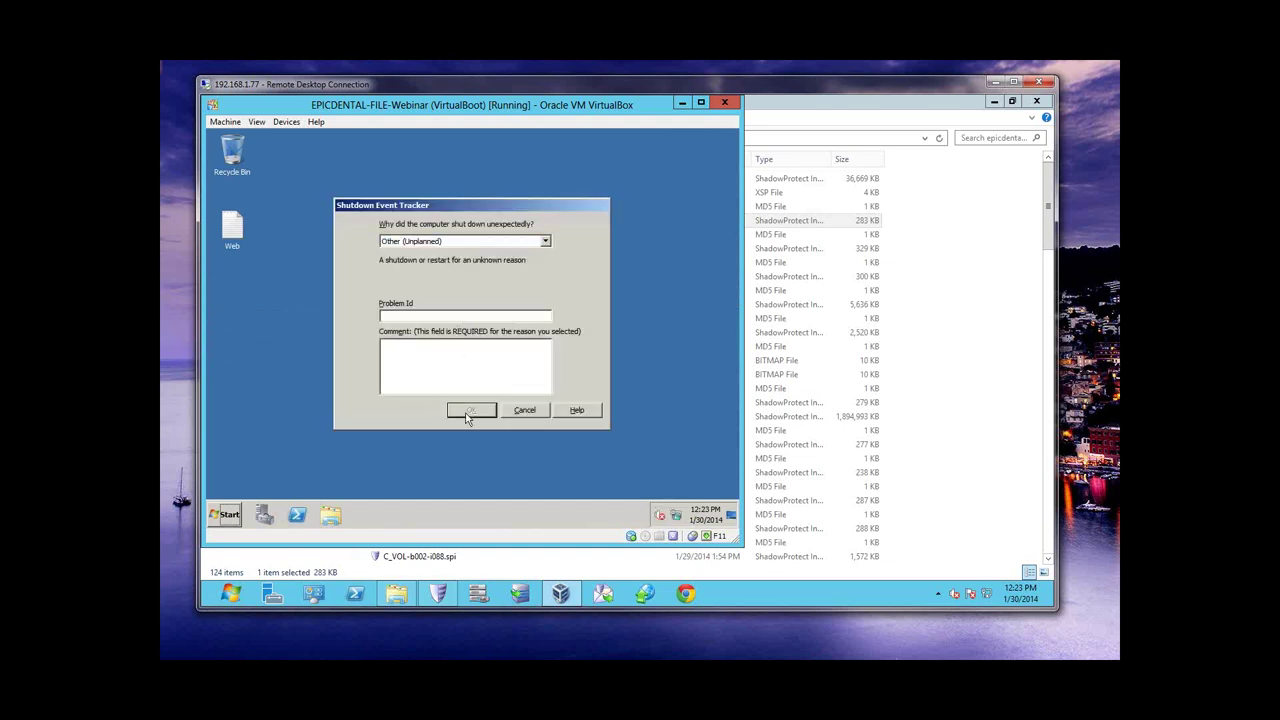
left_click(471, 414)
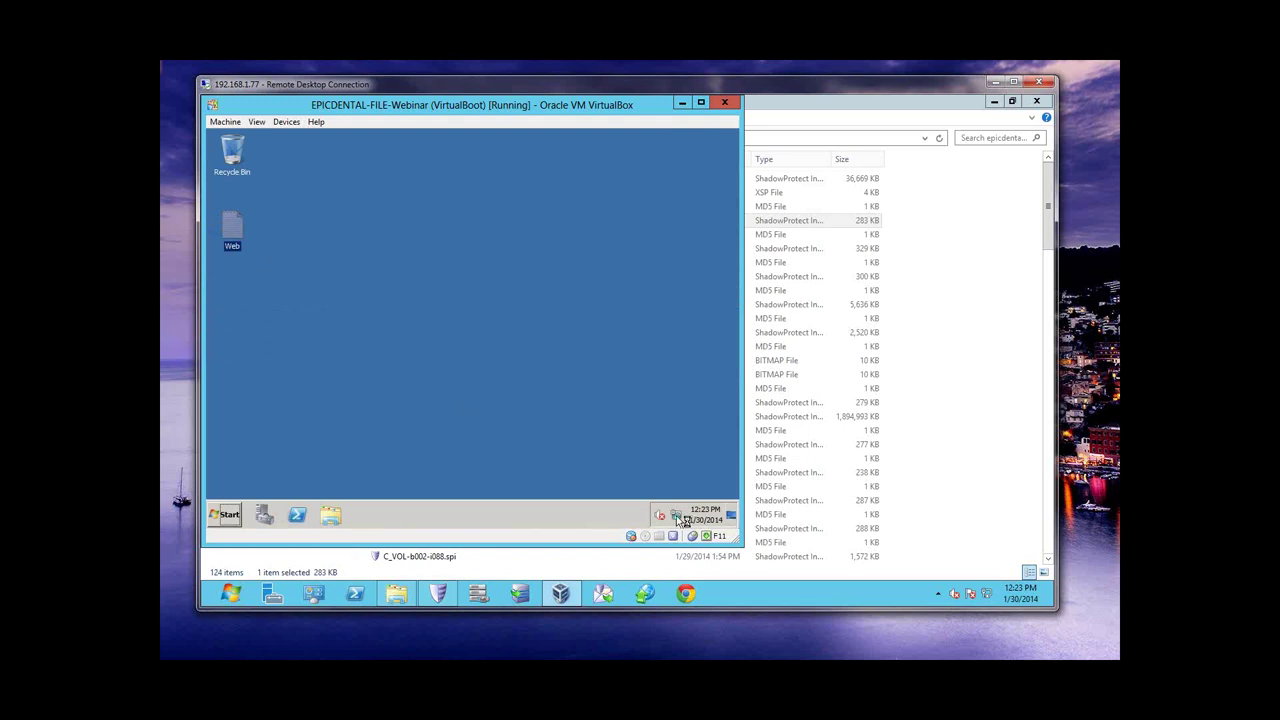
double_click(232, 230)
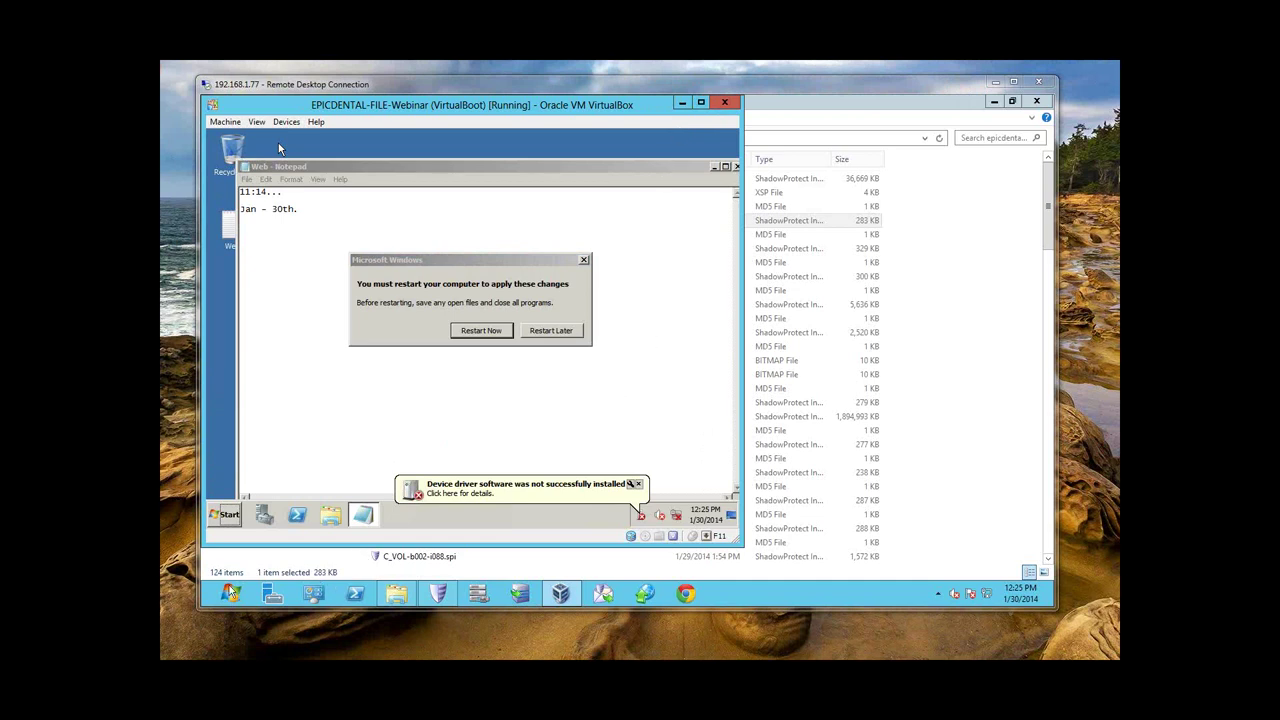
key("super")
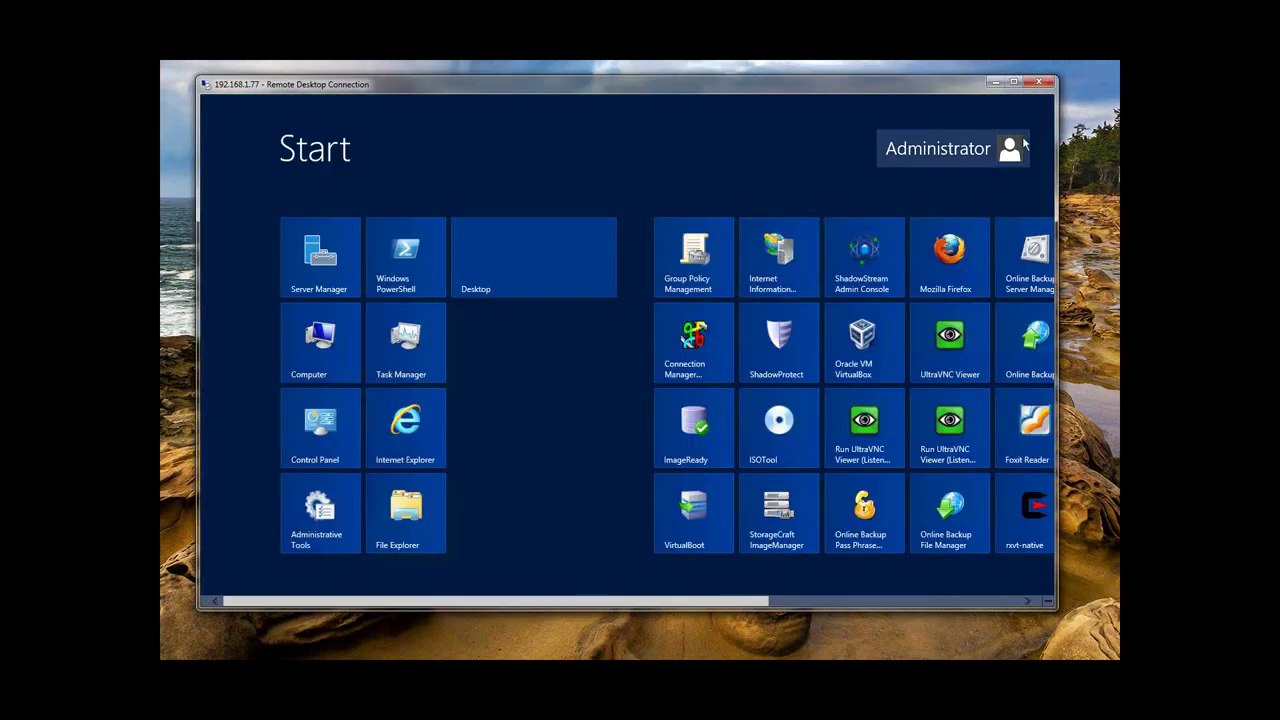
key("super")
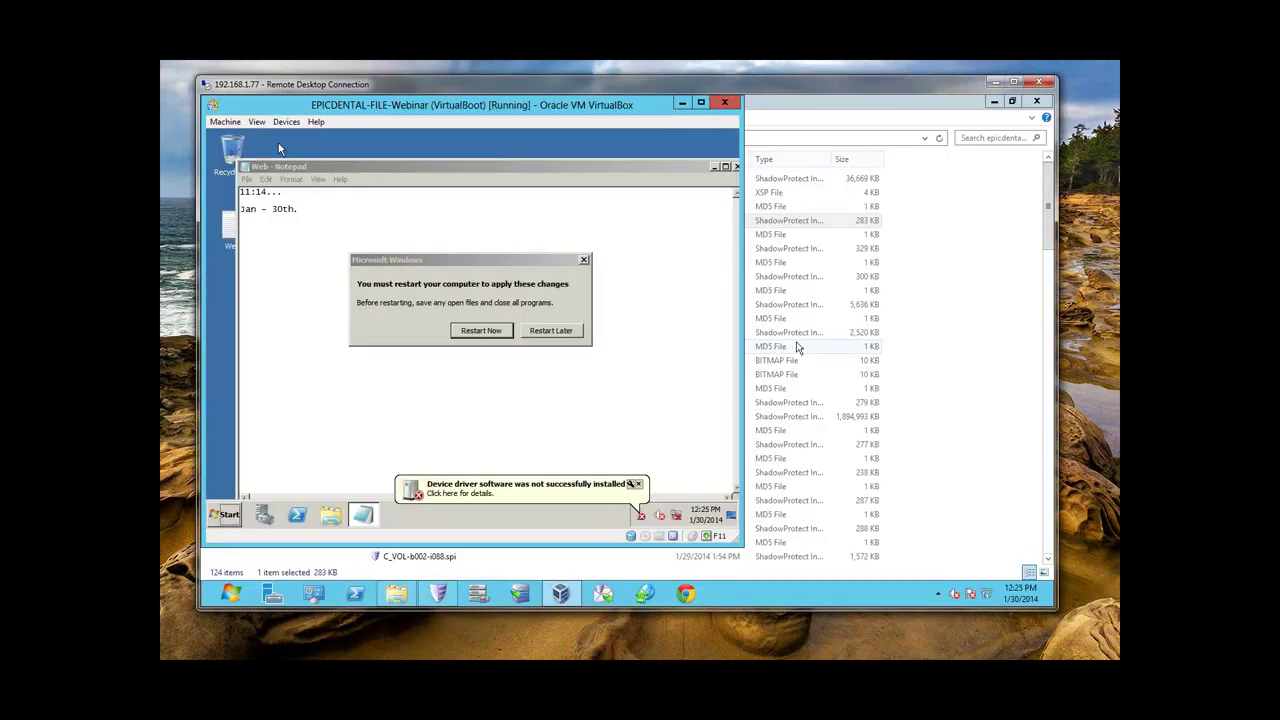
left_click(997, 314)
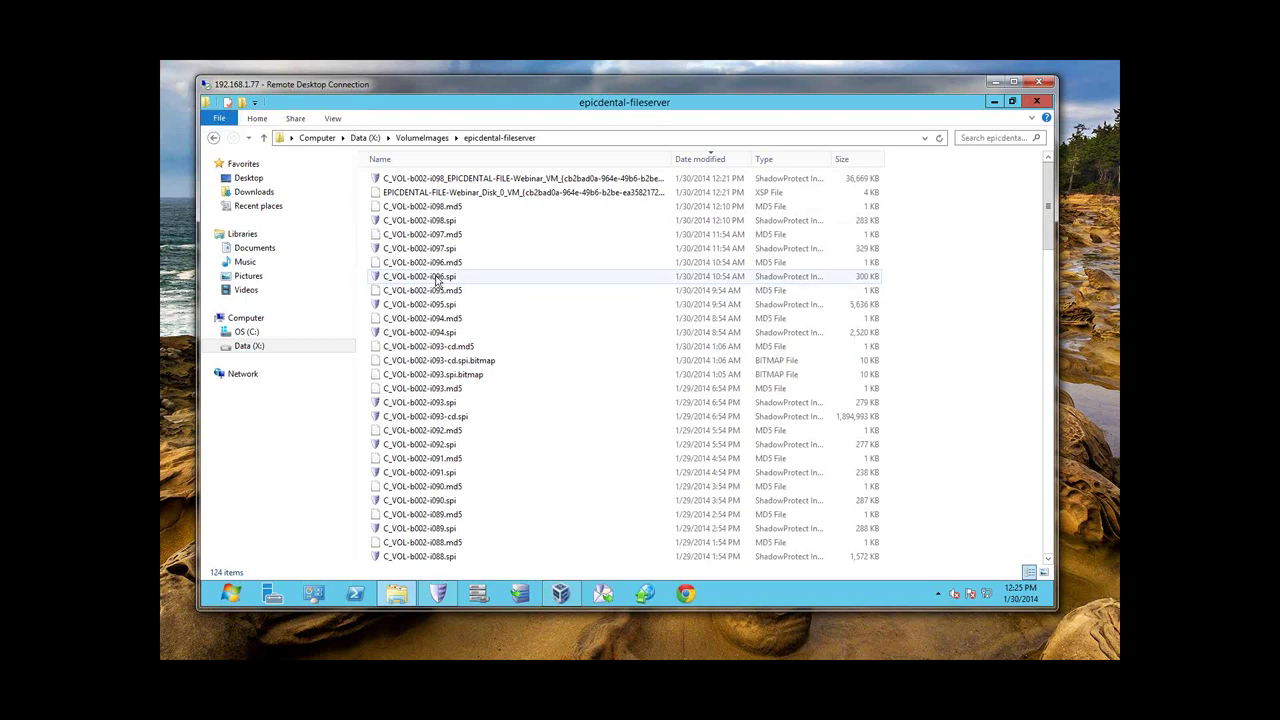
right_click(440, 278)
left_click(503, 313)
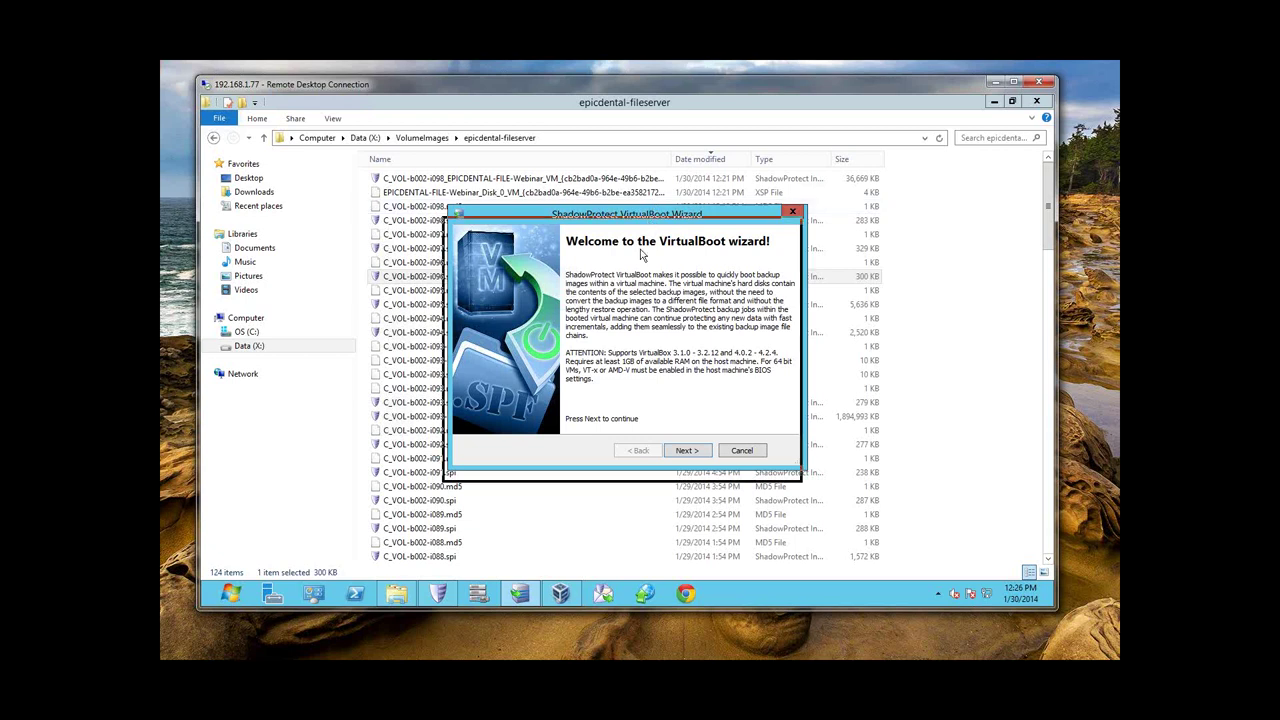
left_click_drag(652, 214, 627, 299)
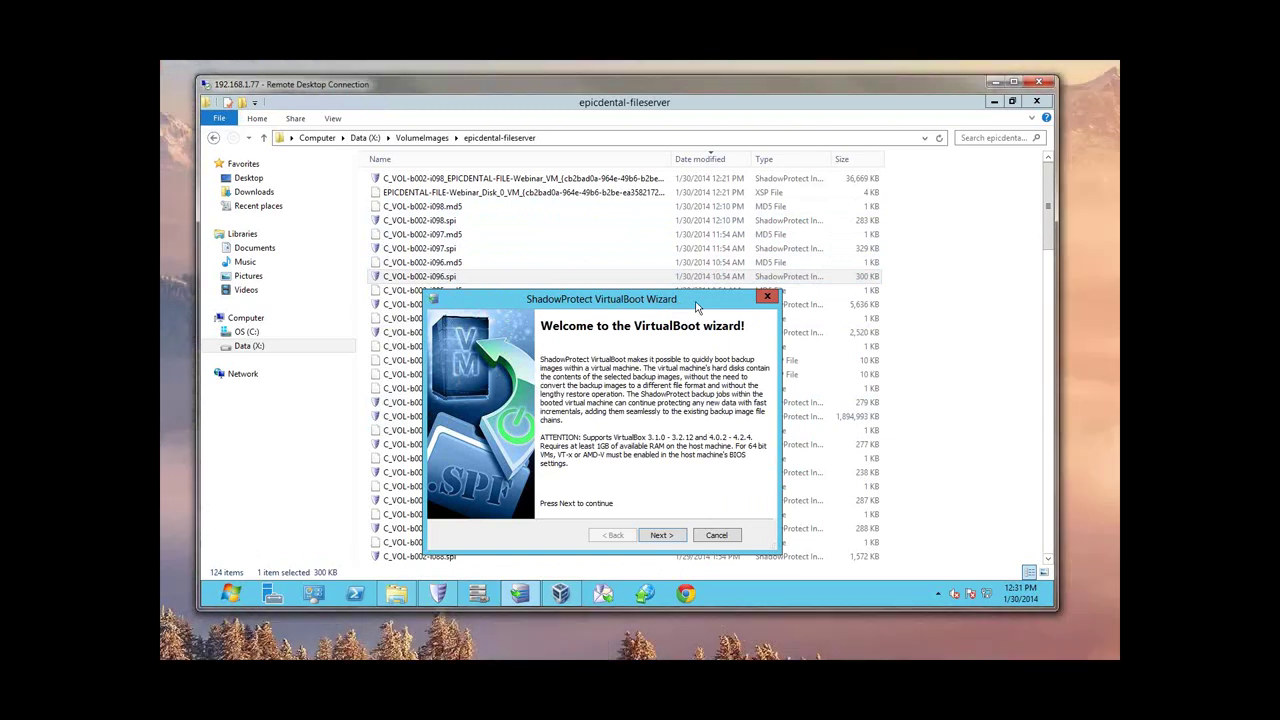
left_click(767, 297)
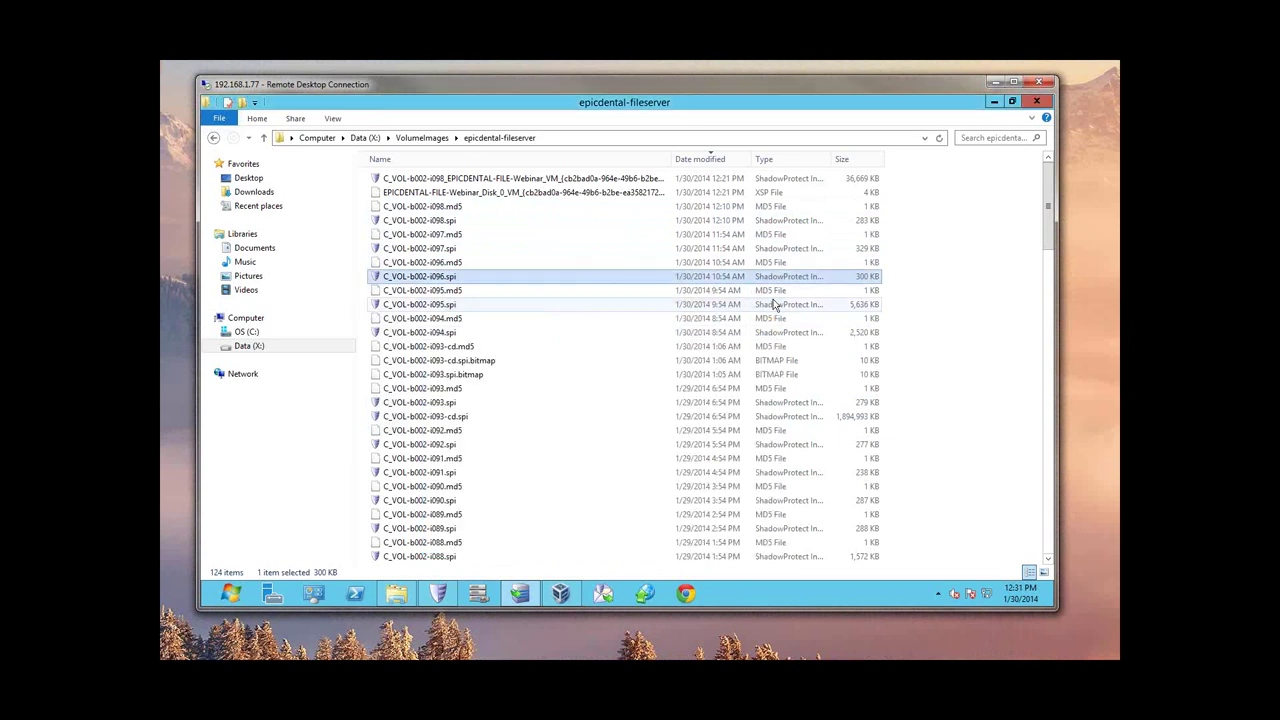
Switch to StorageCraft ImageManager and open the retention settings of the EPICDENTAL-FILE managed folder for review.
left_click(478, 590)
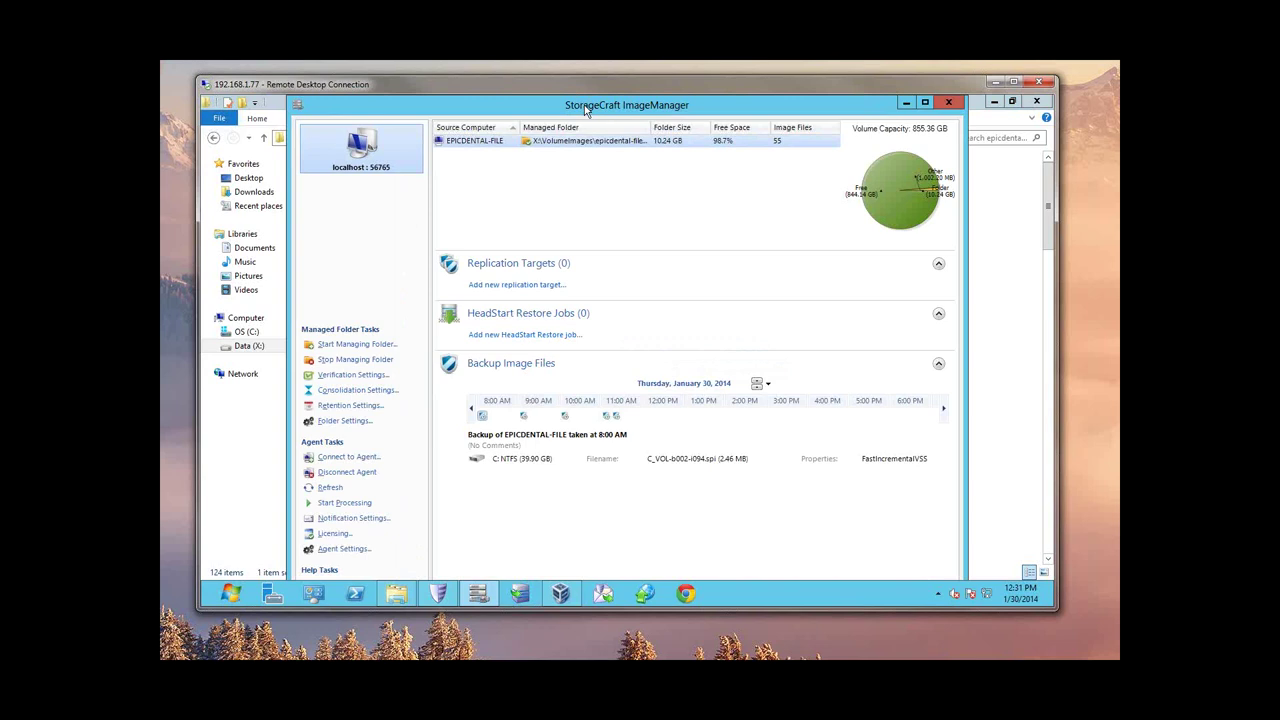
left_click_drag(585, 110, 601, 286)
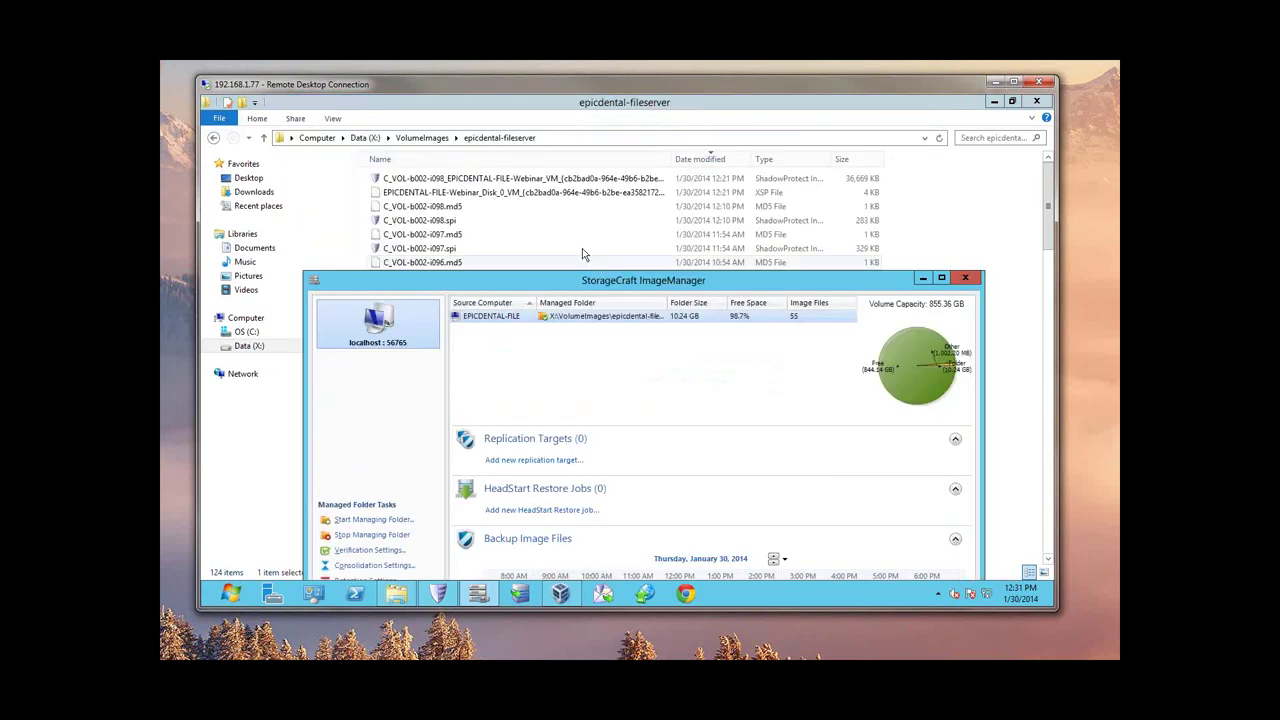
left_click_drag(550, 280, 546, 104)
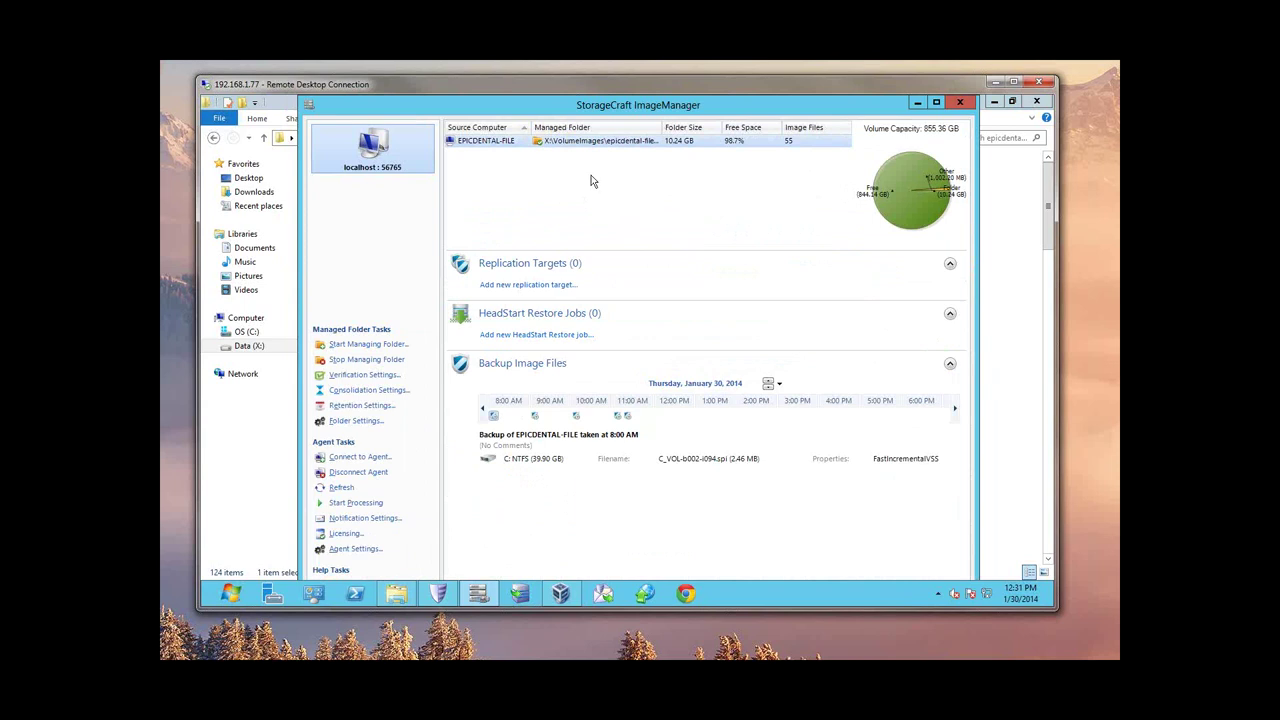
left_click(380, 405)
left_click_drag(651, 203, 647, 185)
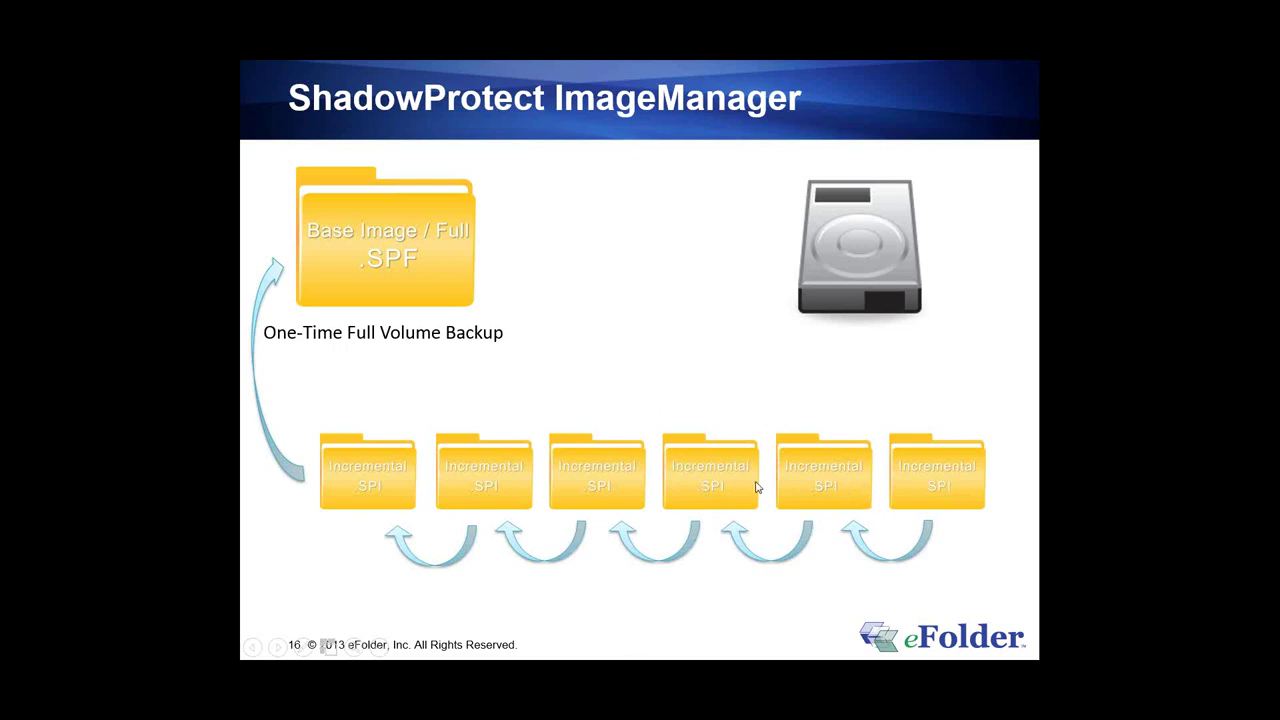
left_click(578, 480)
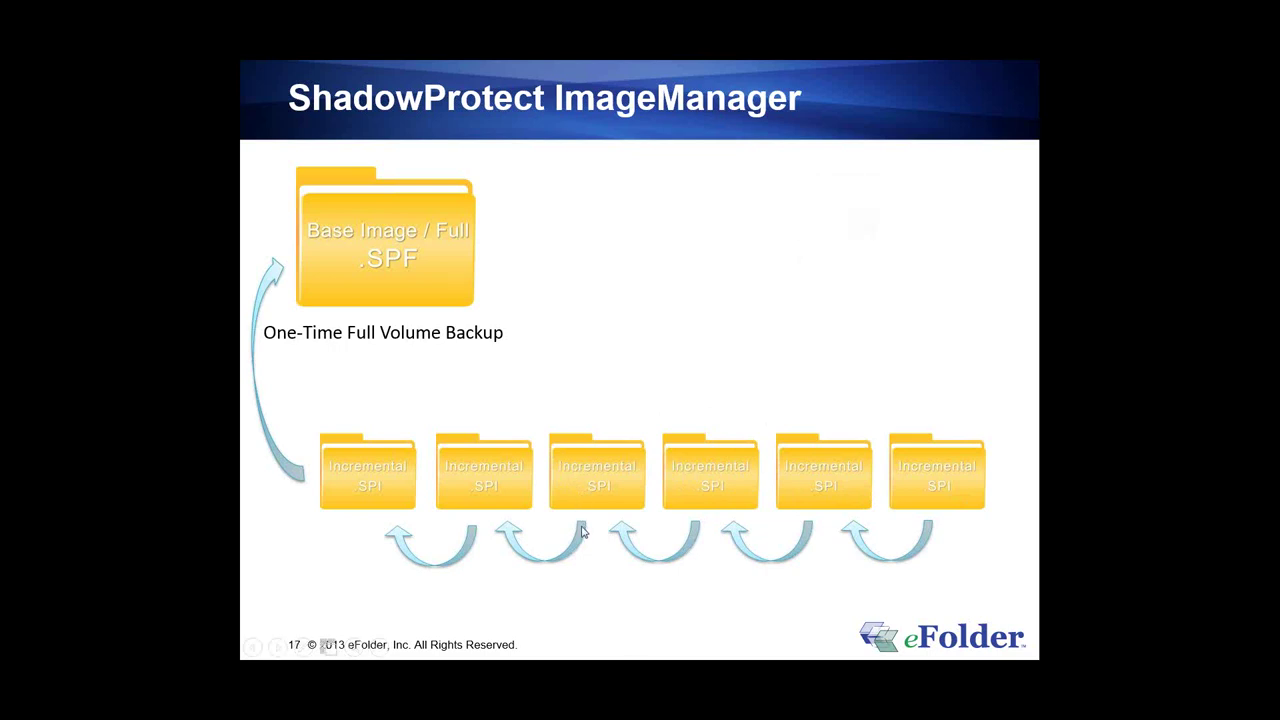
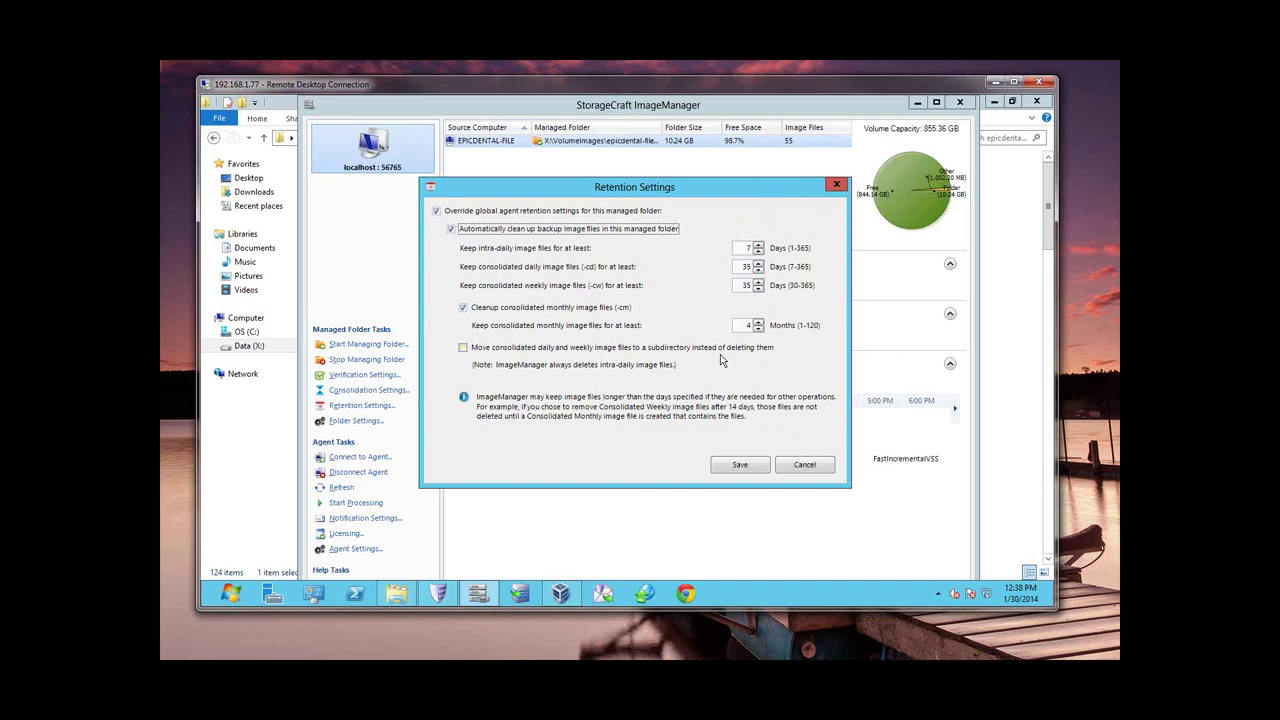
Close the retention settings without saving and minimize ImageManager, the backup folder and the virtual machine to expose the desktop.
left_click(808, 467)
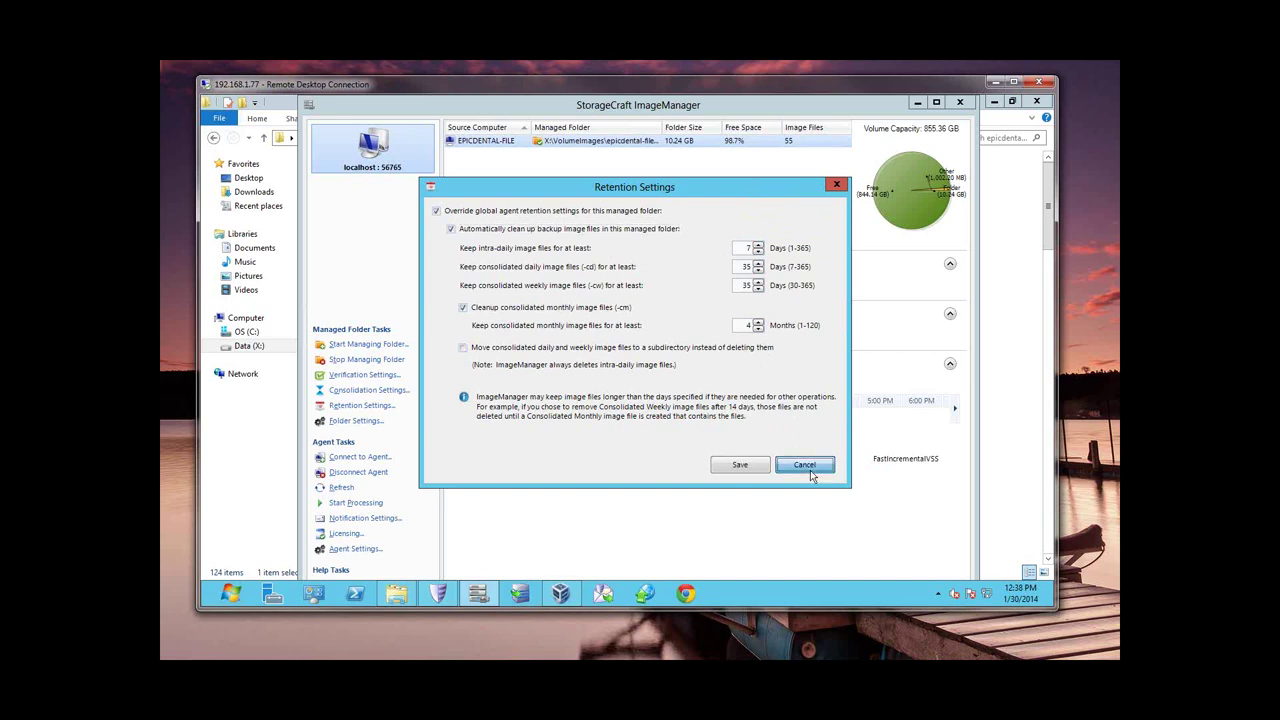
left_click(917, 102)
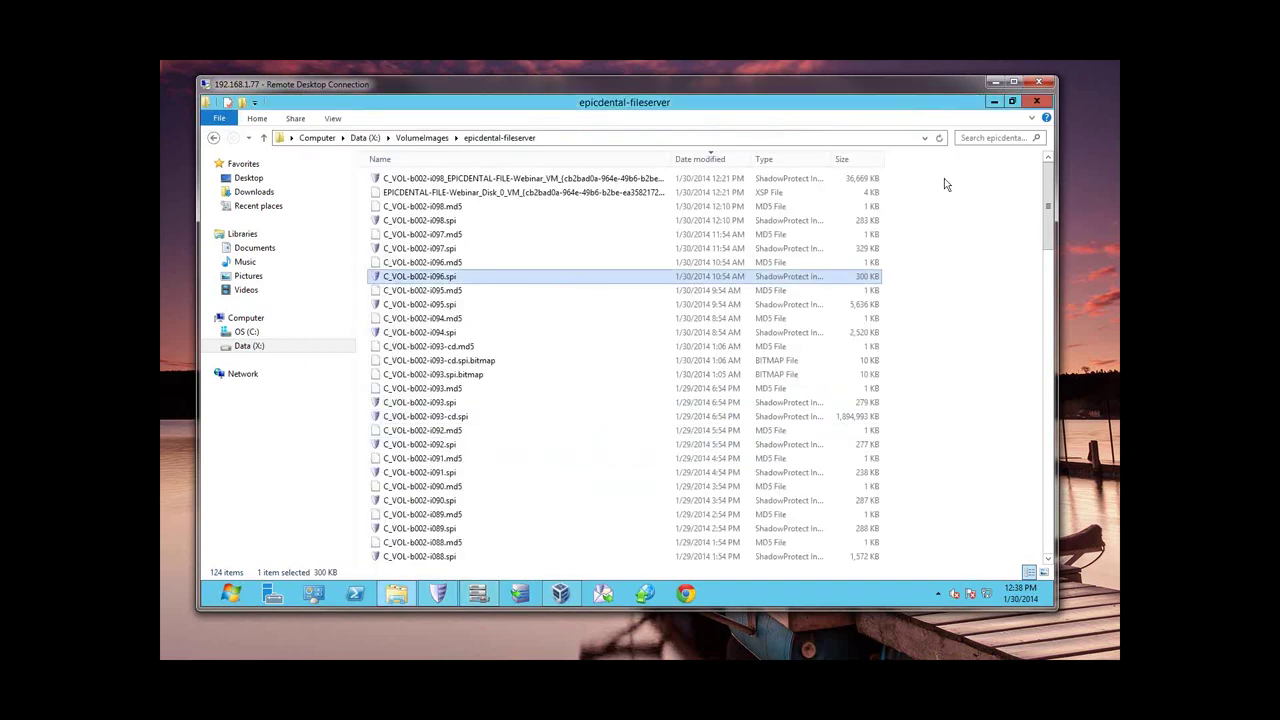
left_click(995, 102)
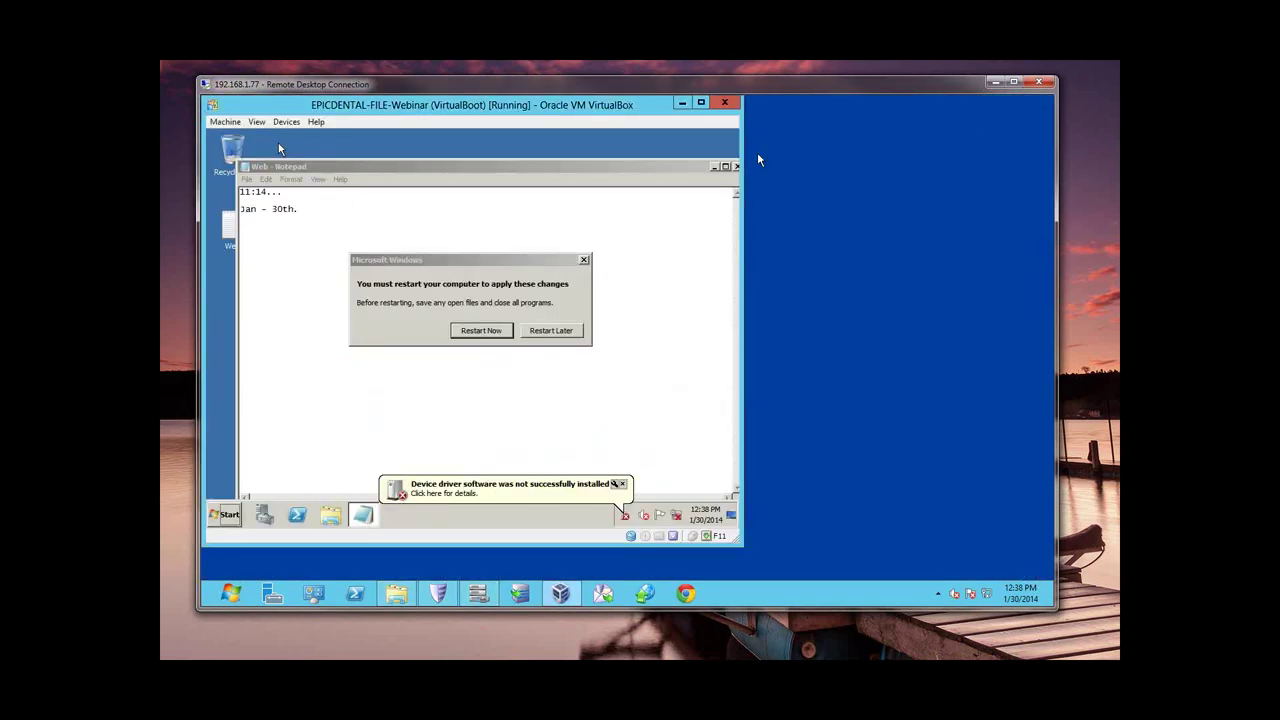
left_click(682, 103)
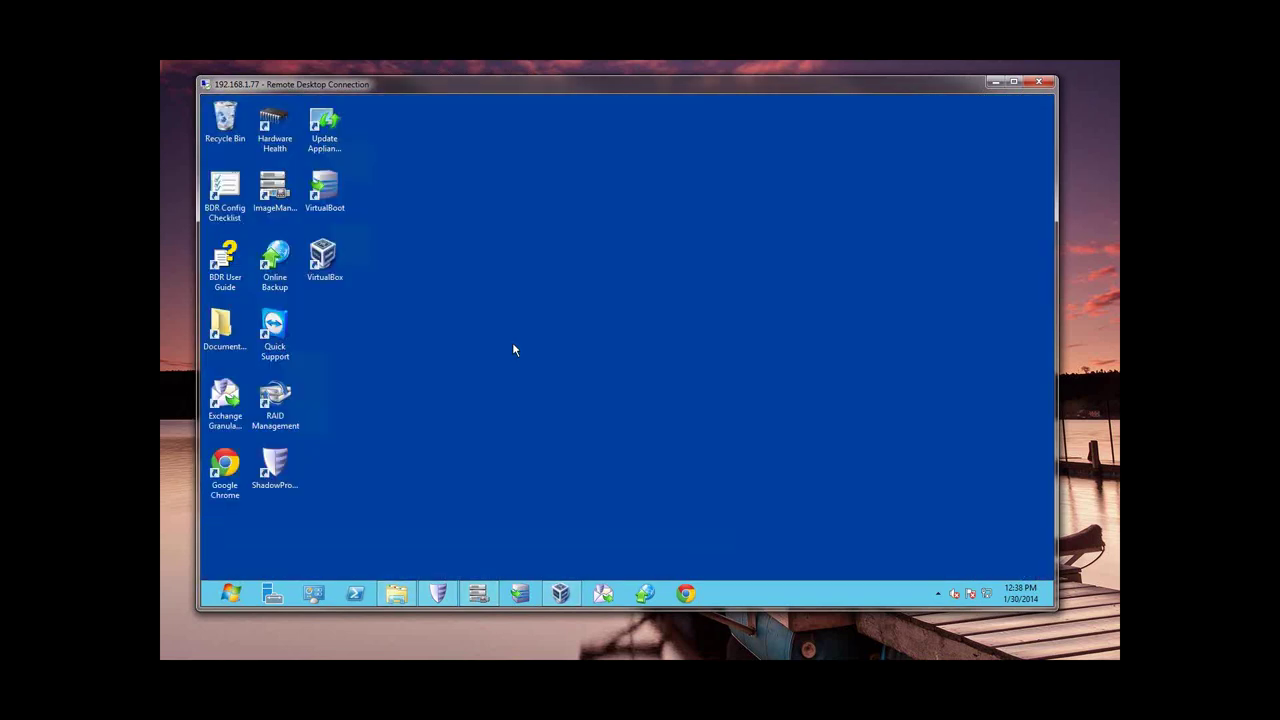
Switch to Online Backup Manager and inspect its VolumeImages backup folder entry alongside the epicdental-fileserver folder of image files.
double_click(285, 265)
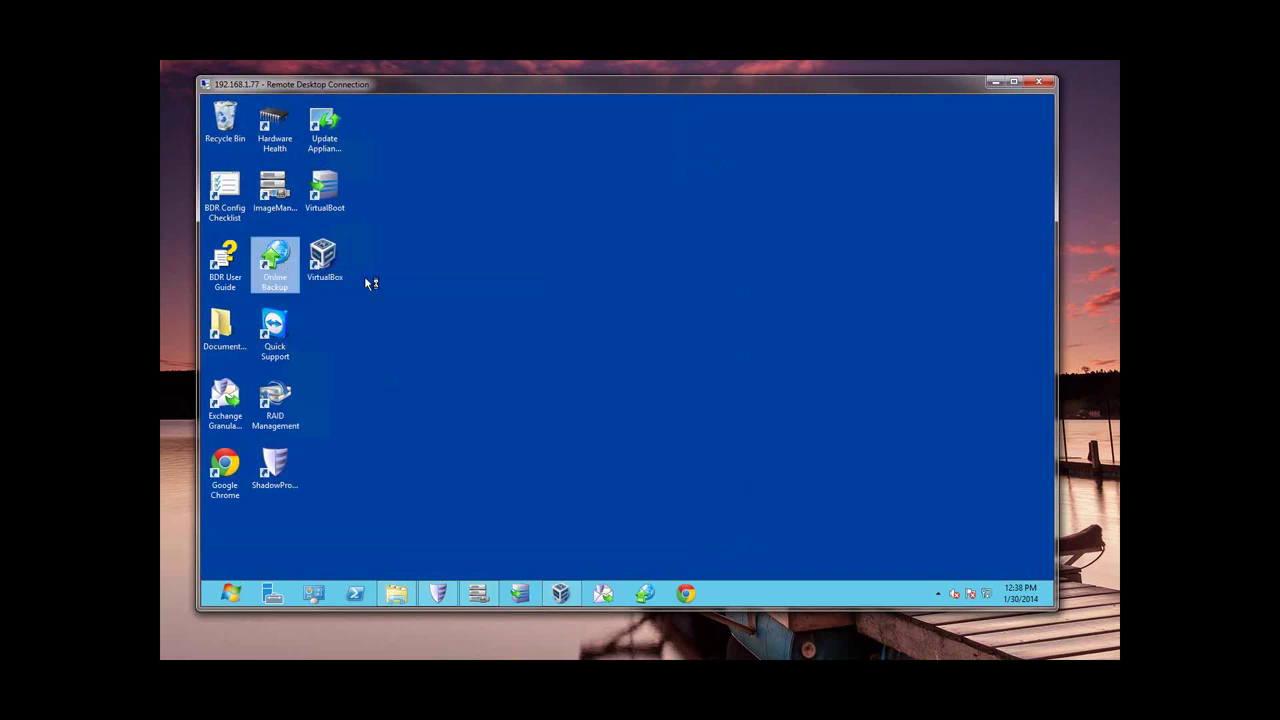
left_click(849, 149)
left_click(271, 292)
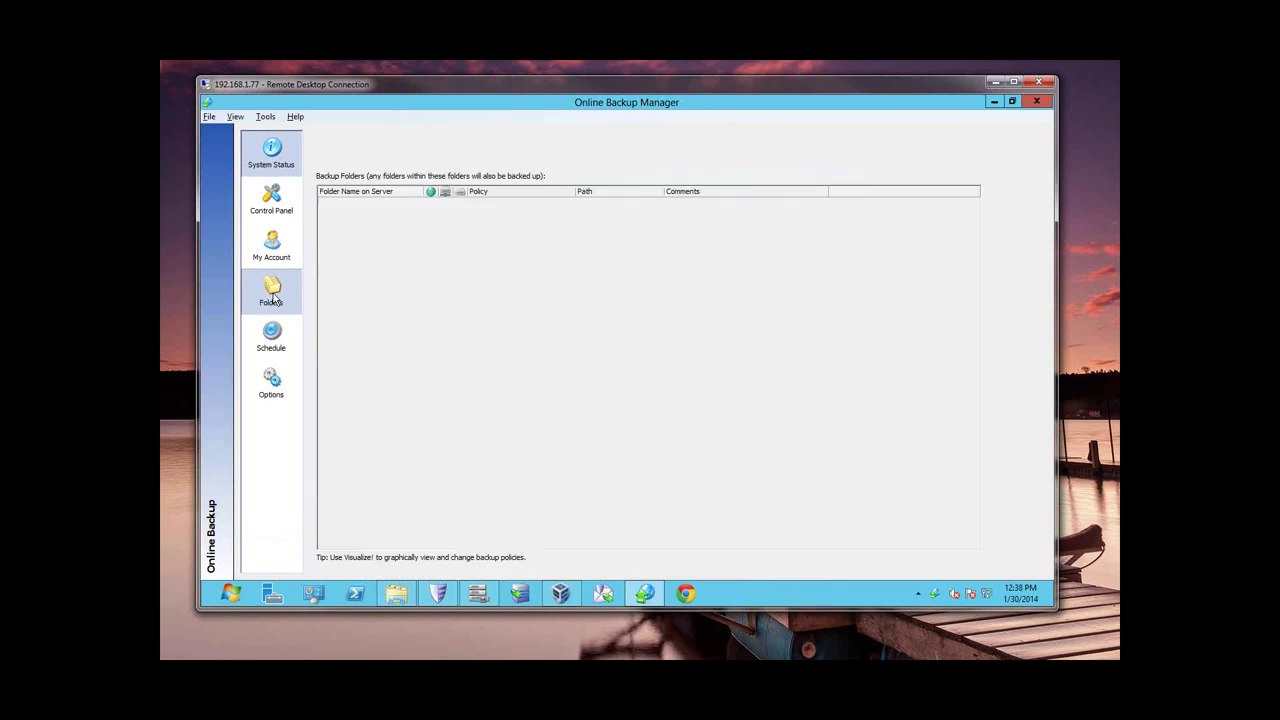
left_click(348, 230)
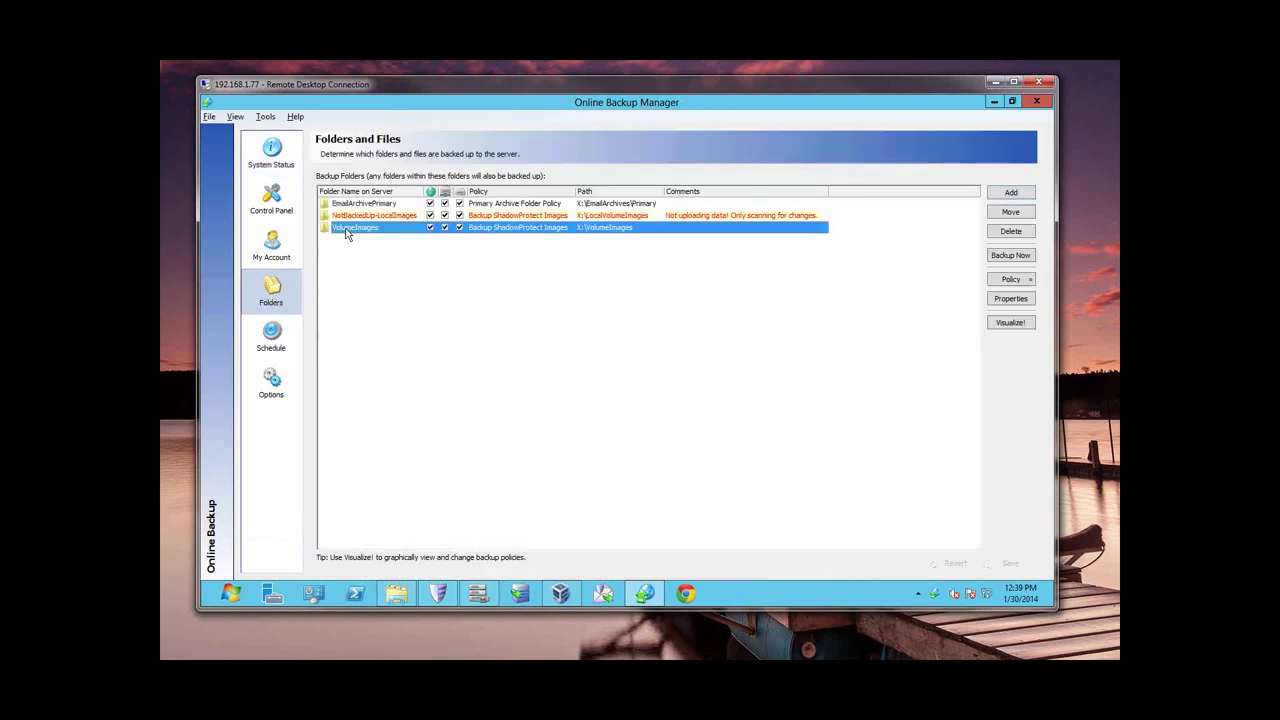
left_click(404, 596)
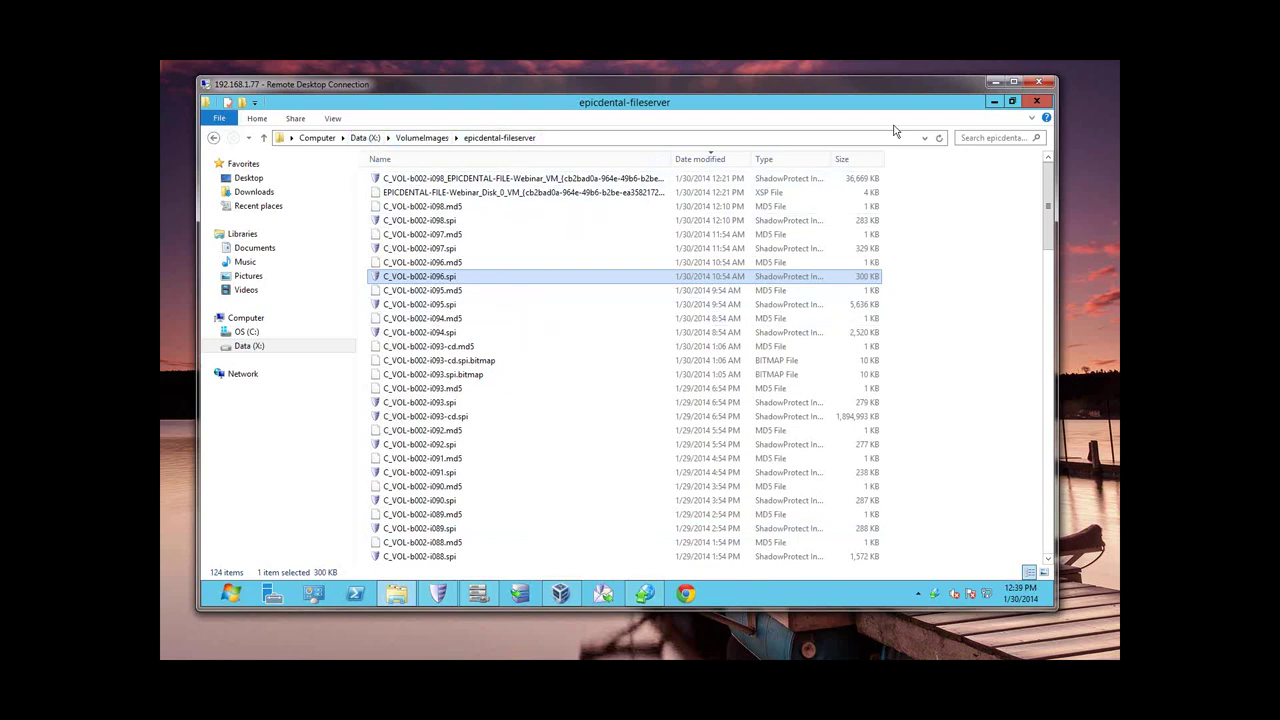
left_click(994, 101)
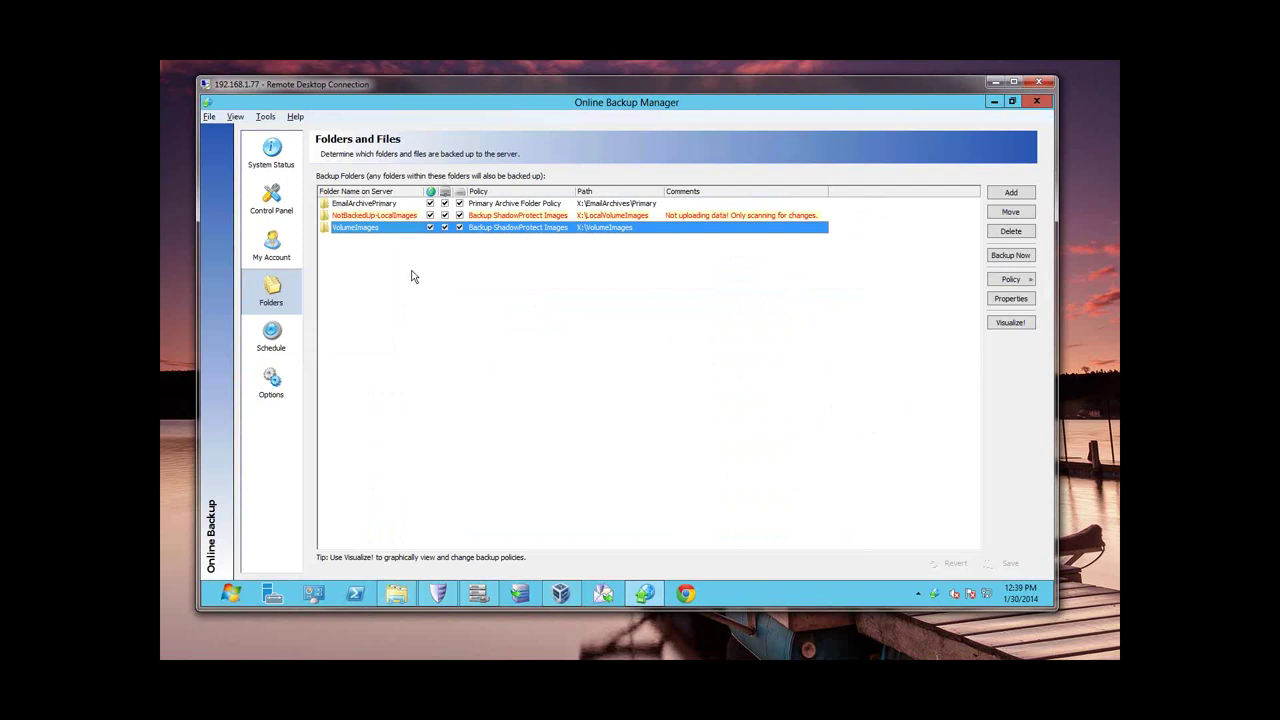
Examine the remote backup schedule, the Control Panel tools and the backup folder list, and minimize Online Backup Manager.
left_click(271, 340)
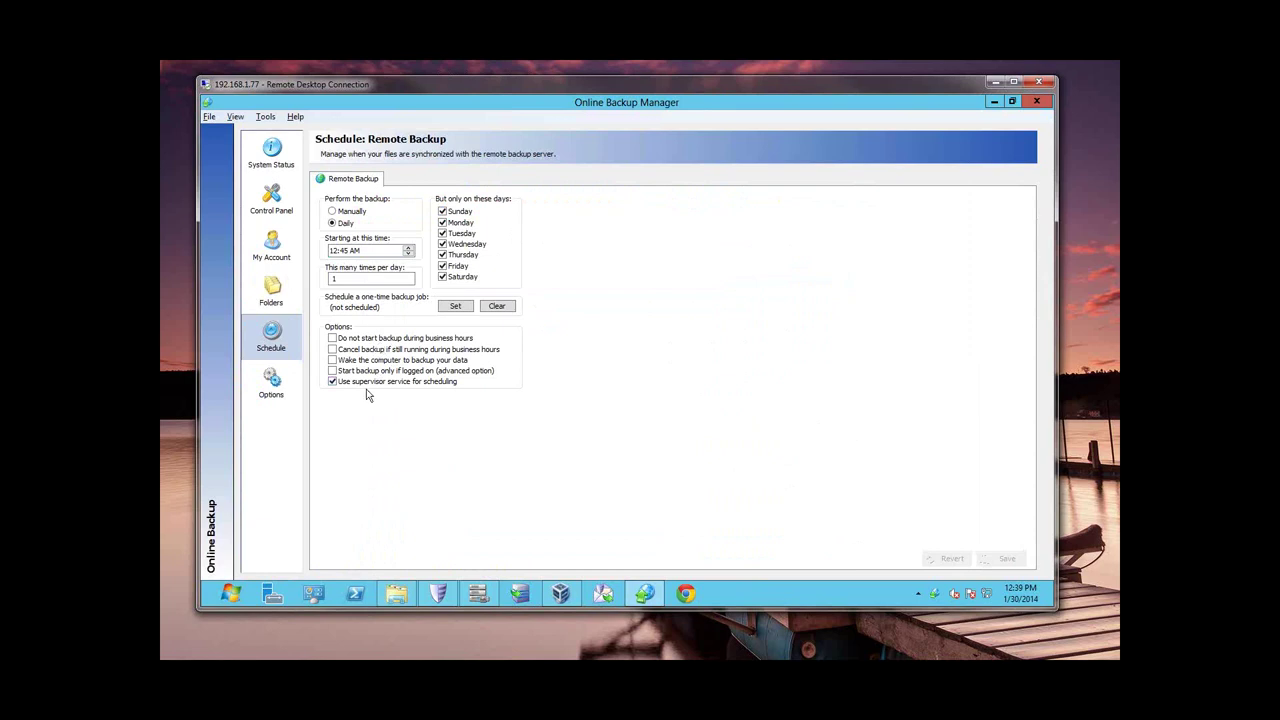
left_click(286, 211)
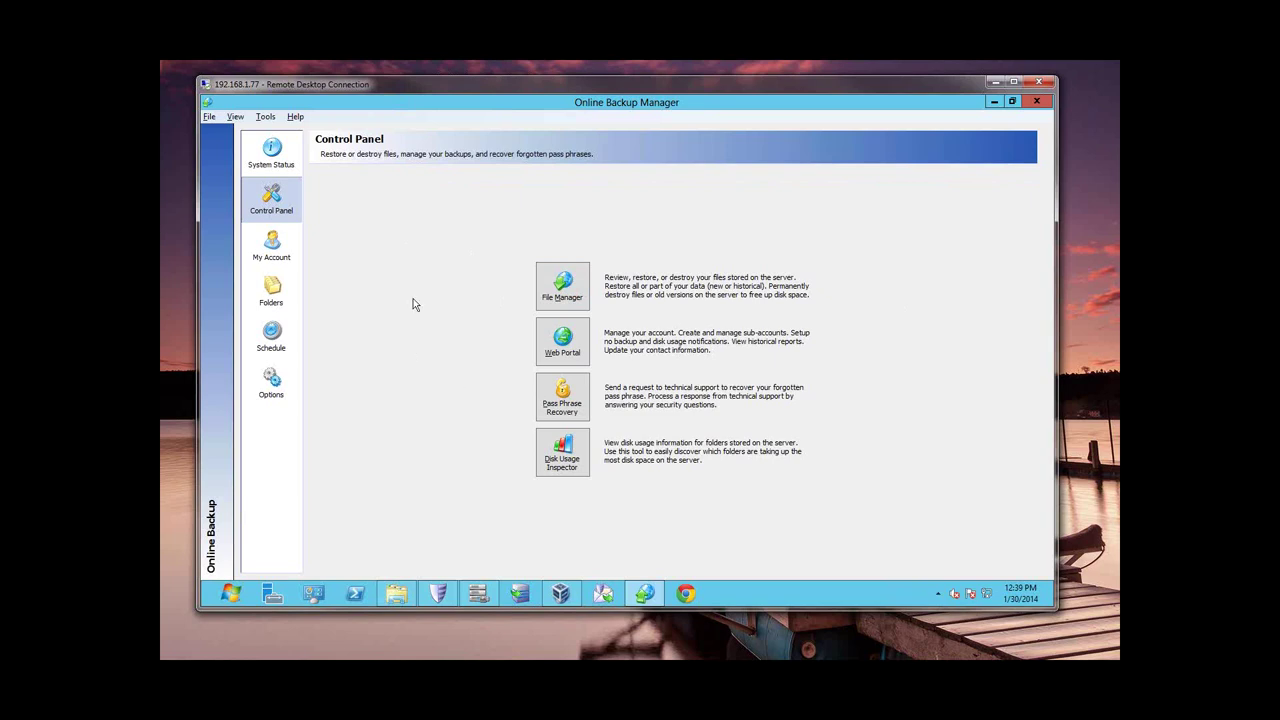
left_click(275, 290)
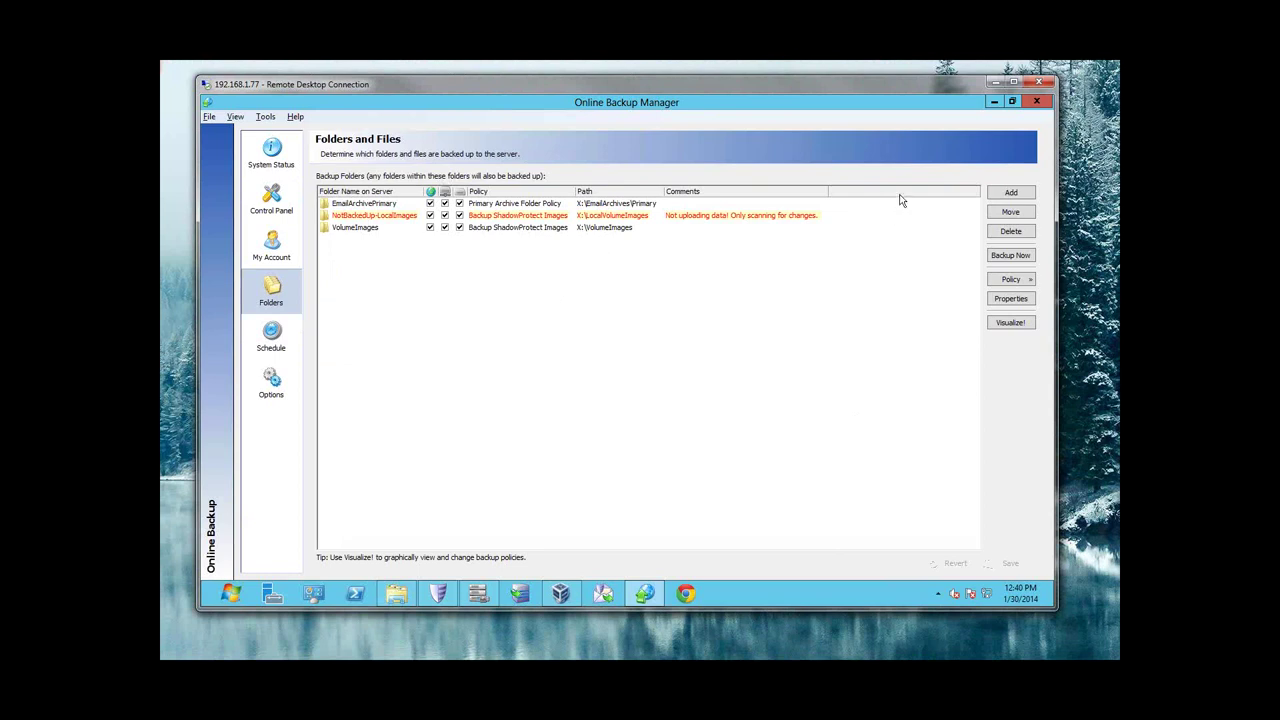
left_click(995, 106)
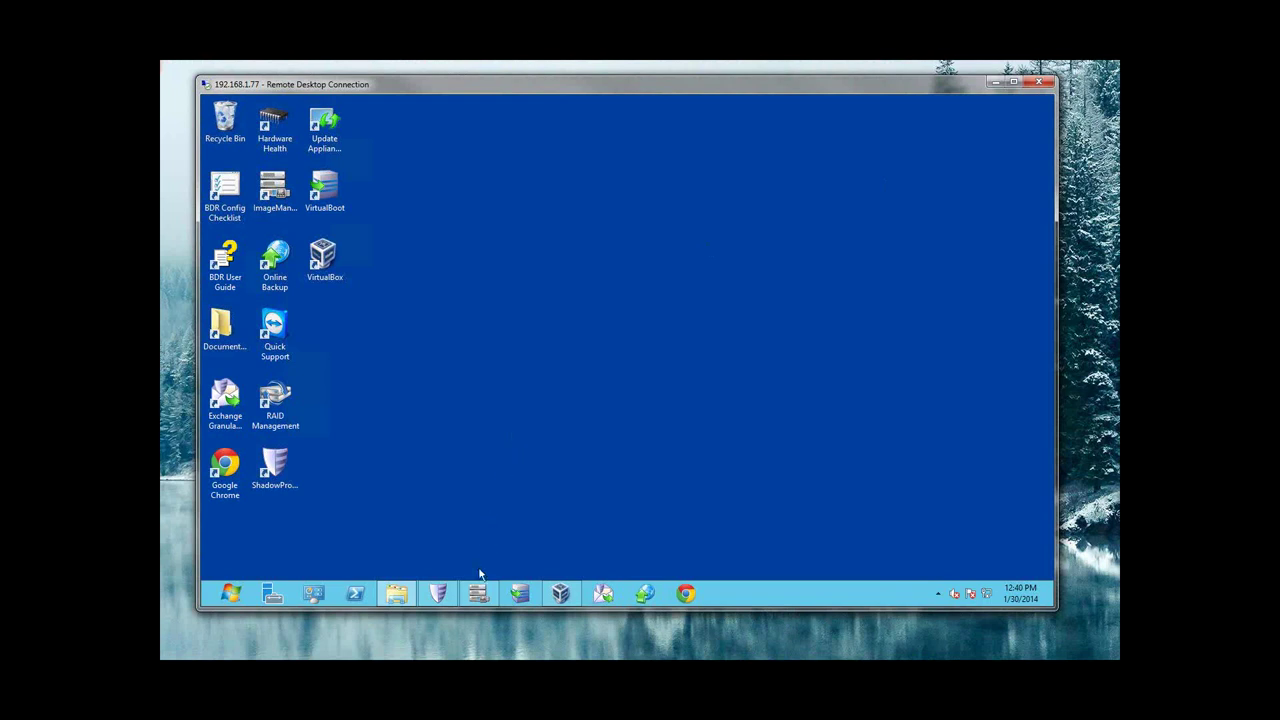
Switch back to ImageManager, recheck the retention settings for the EPICDENTAL-FILE managed folder, and close them without saving.
left_click(480, 598)
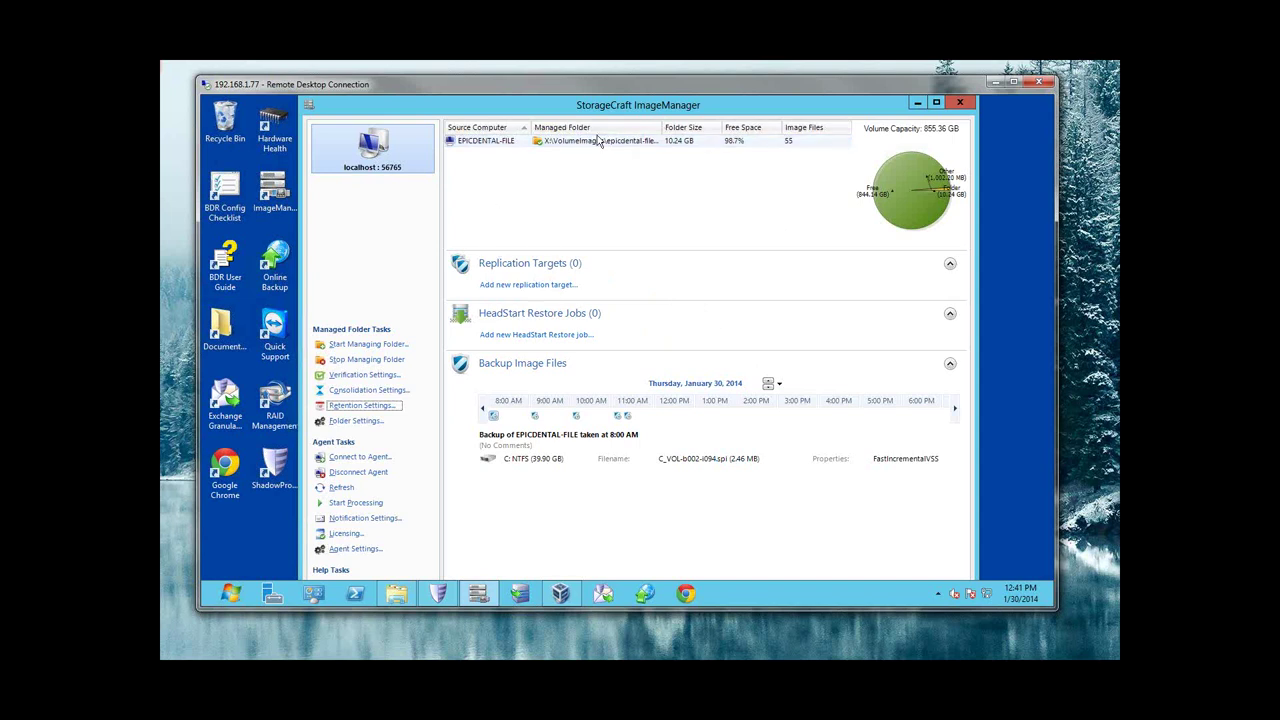
left_click(364, 406)
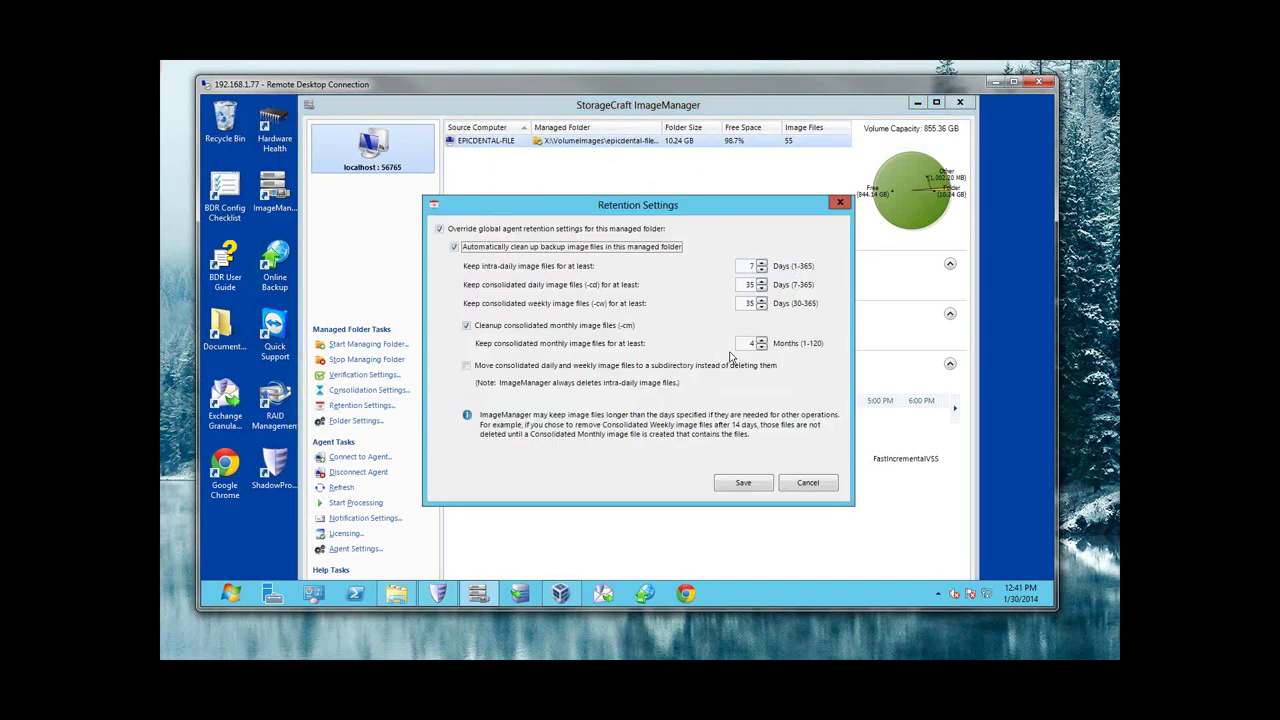
left_click_drag(700, 208, 682, 210)
left_click(823, 203)
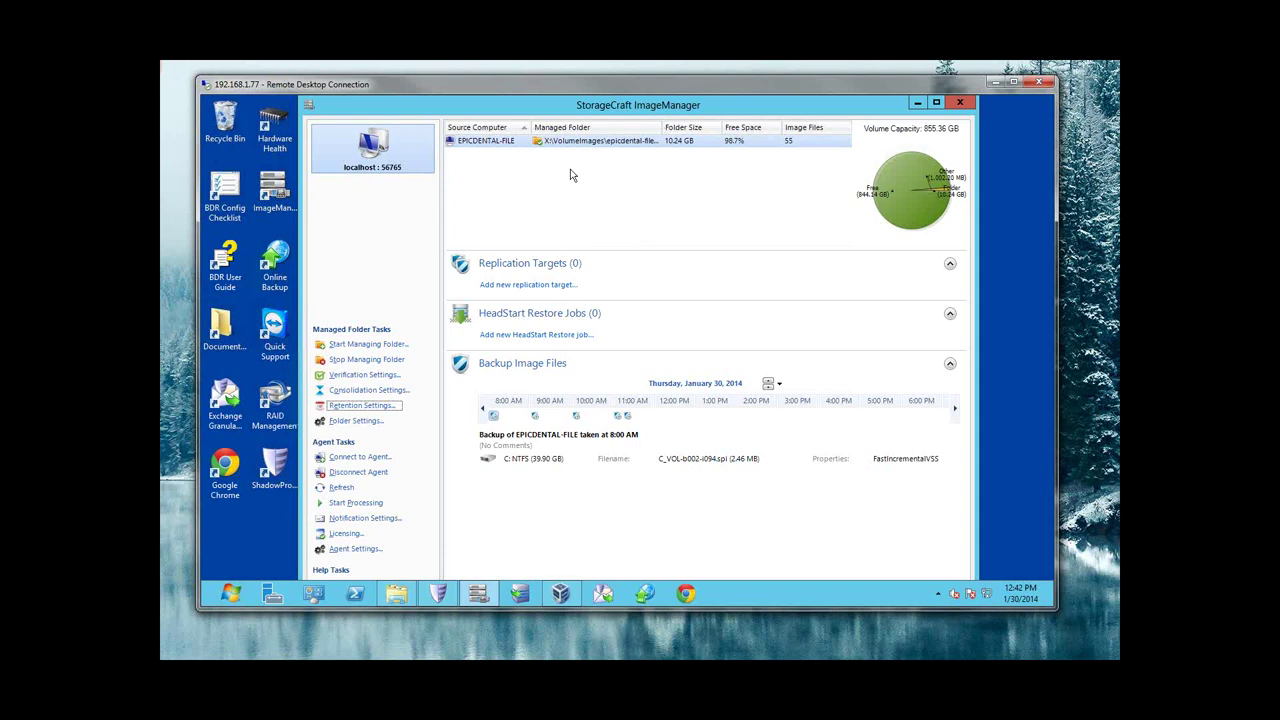
Recheck the folder list in Online Backup Manager, and minimize it and the remote desktop session of the backup appliance.
left_click(645, 596)
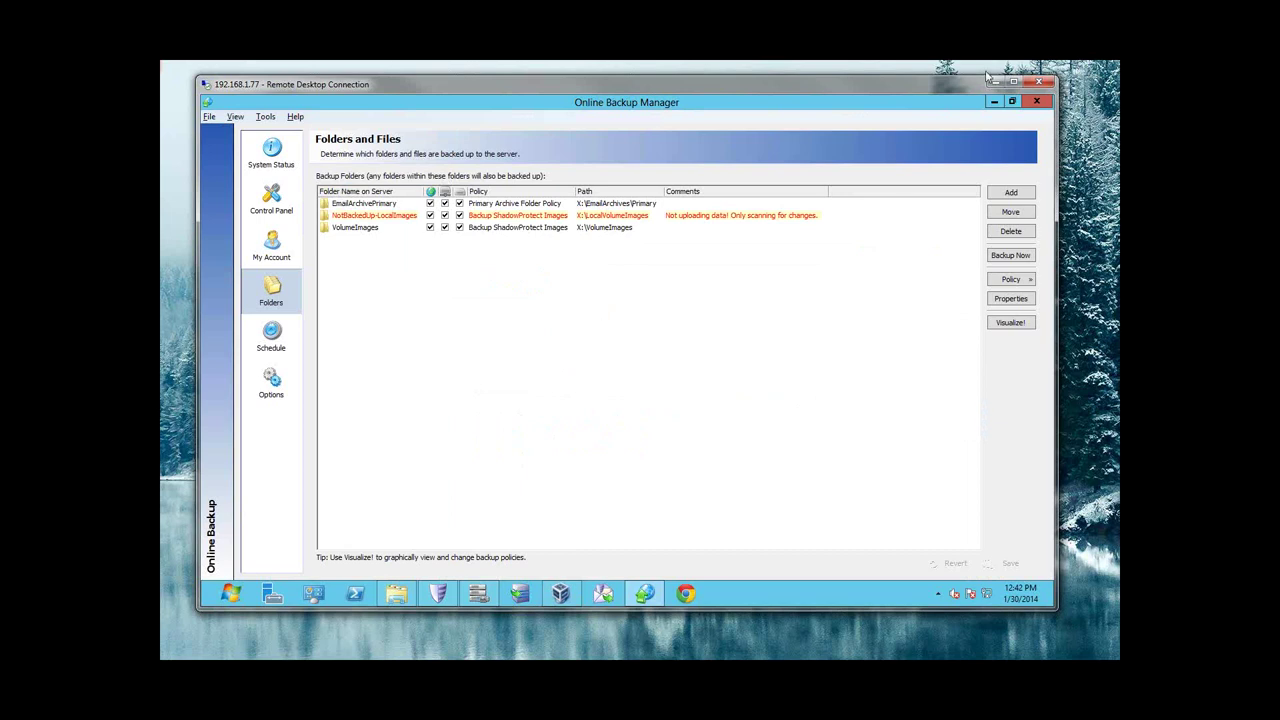
left_click(995, 100)
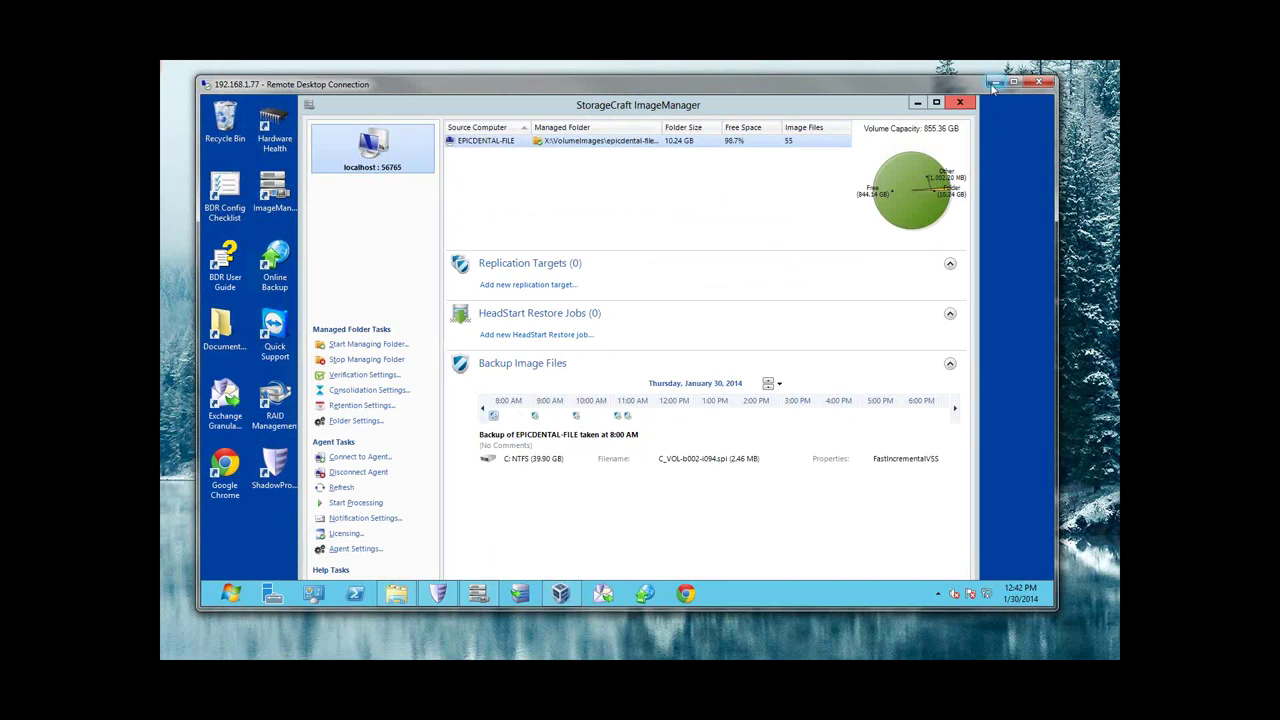
left_click(994, 86)
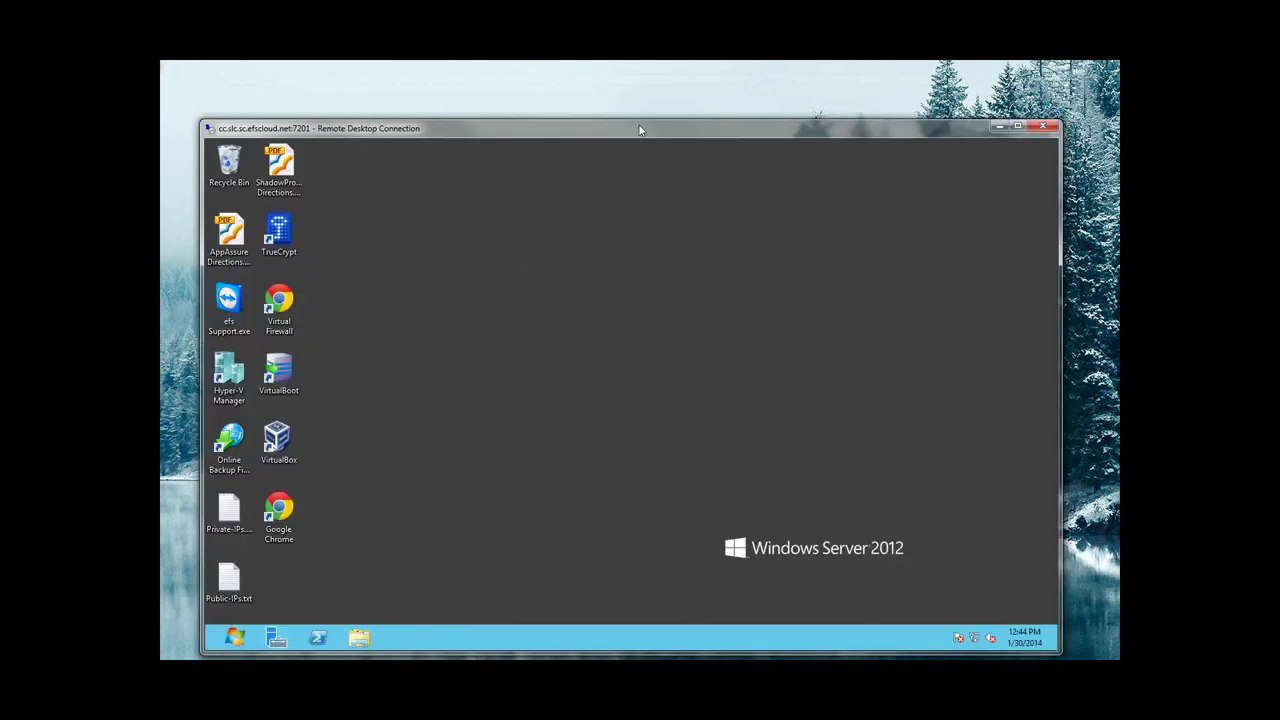
In the cloud server's remote desktop session, open Public-IPs.txt, check the primary public IP address, and close the file.
left_click_drag(641, 121, 661, 93)
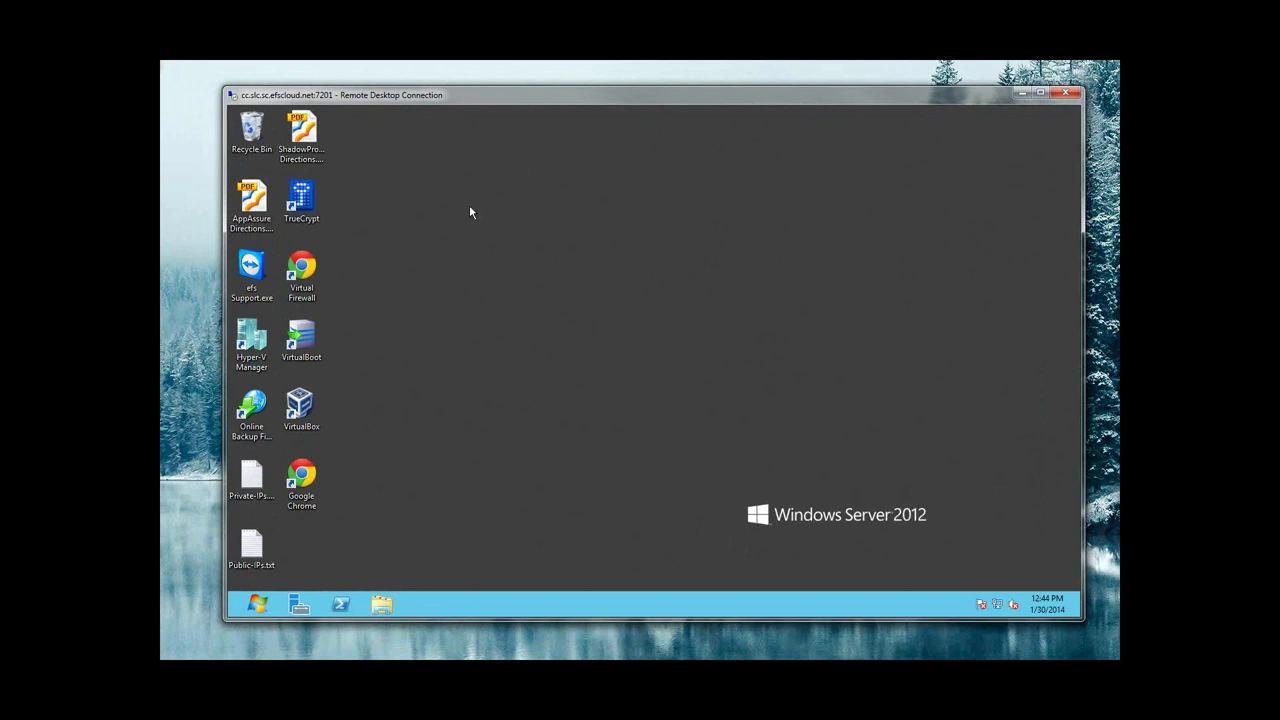
left_click_drag(502, 97, 501, 95)
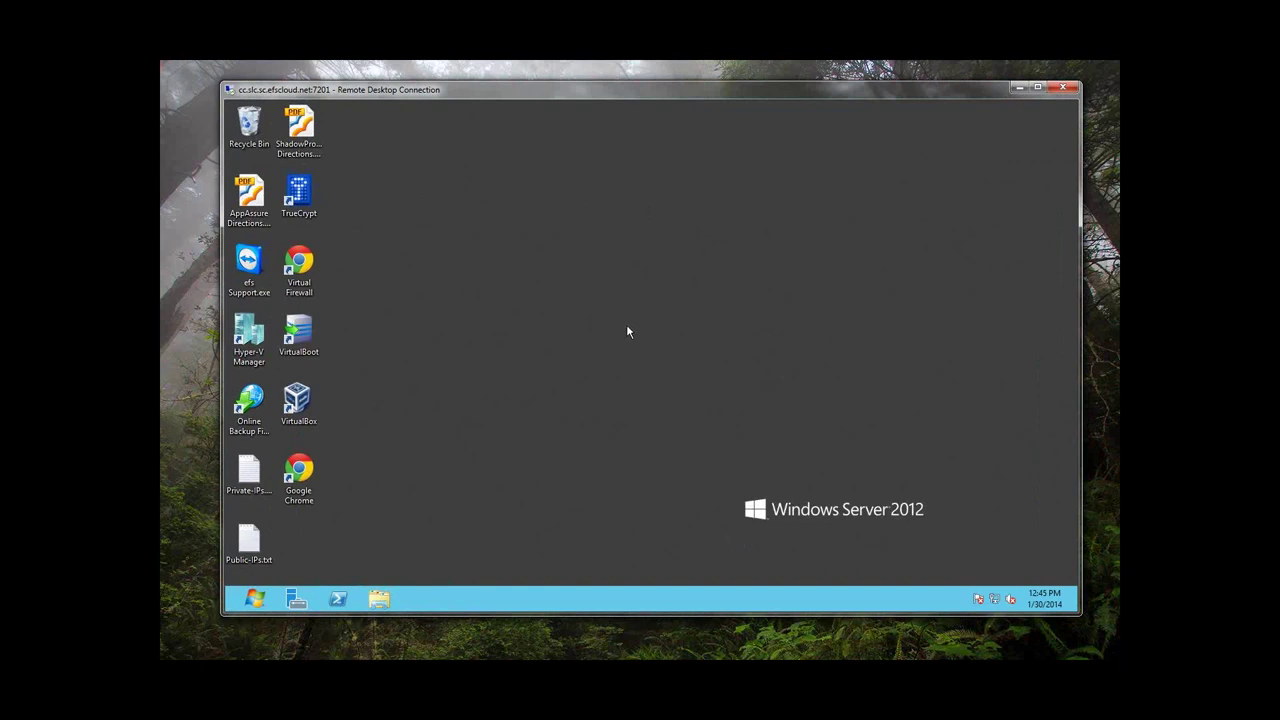
double_click(249, 540)
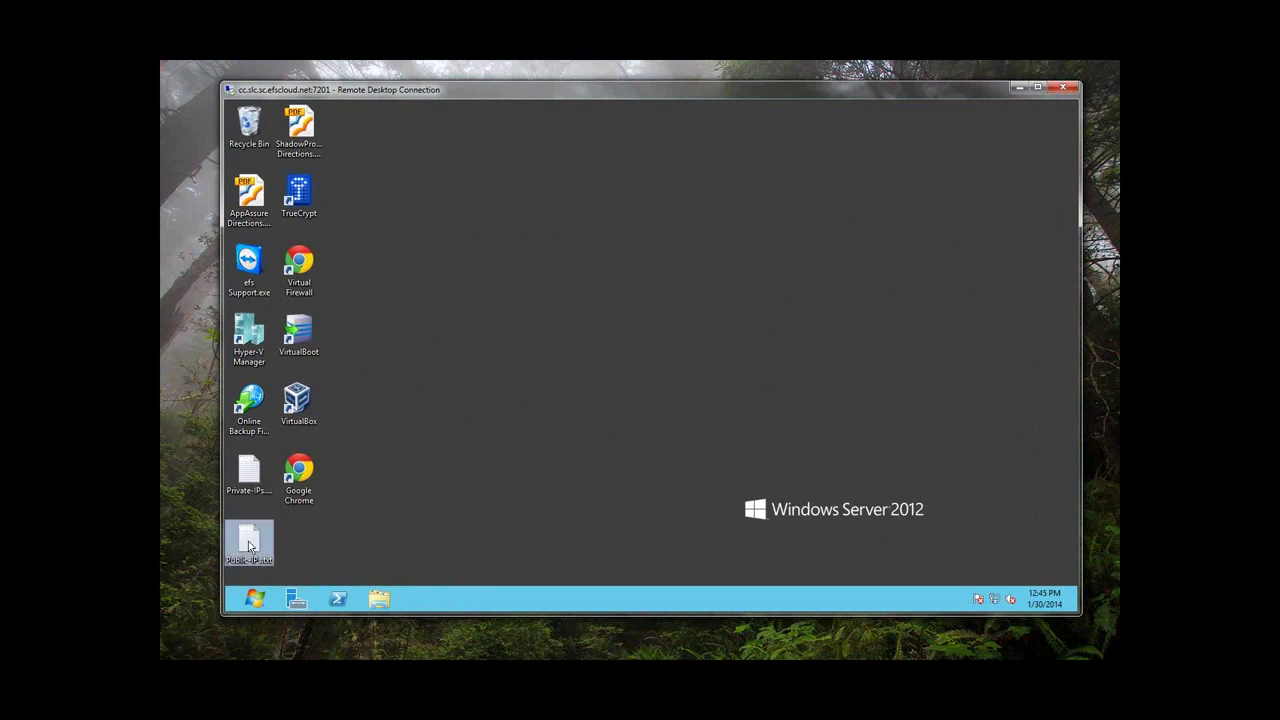
left_click_drag(291, 276, 239, 276)
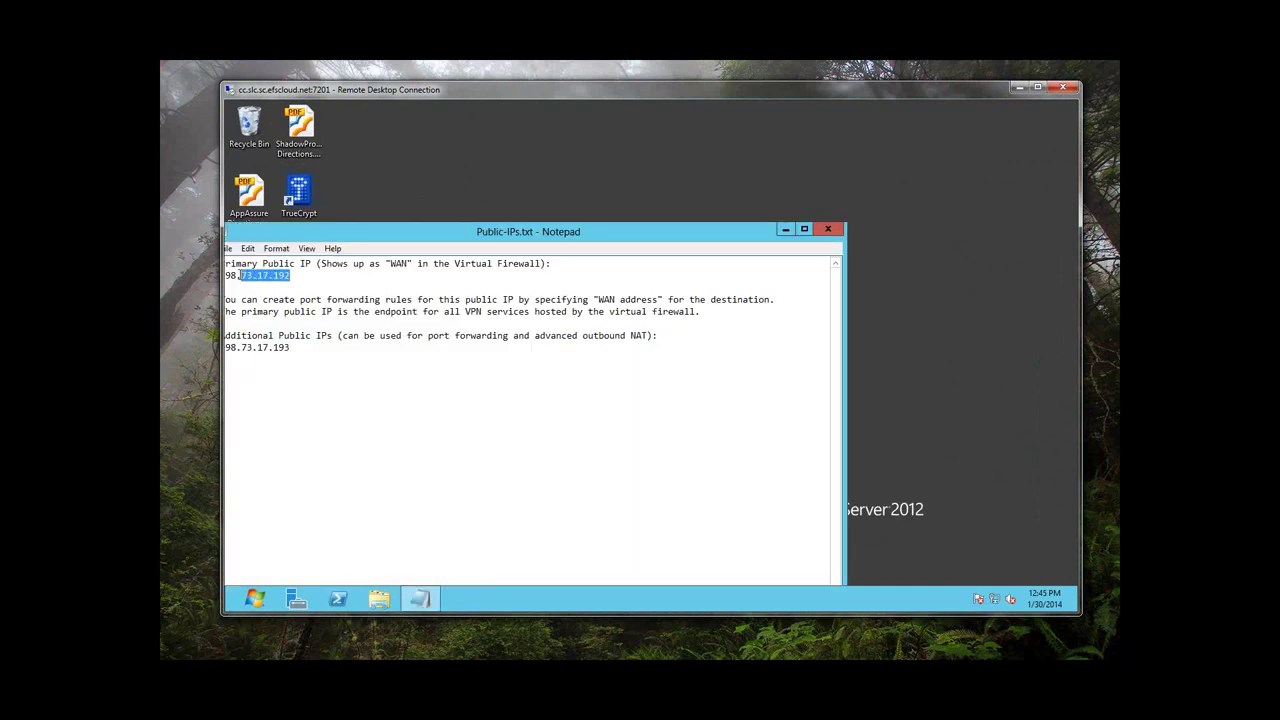
left_click(824, 230)
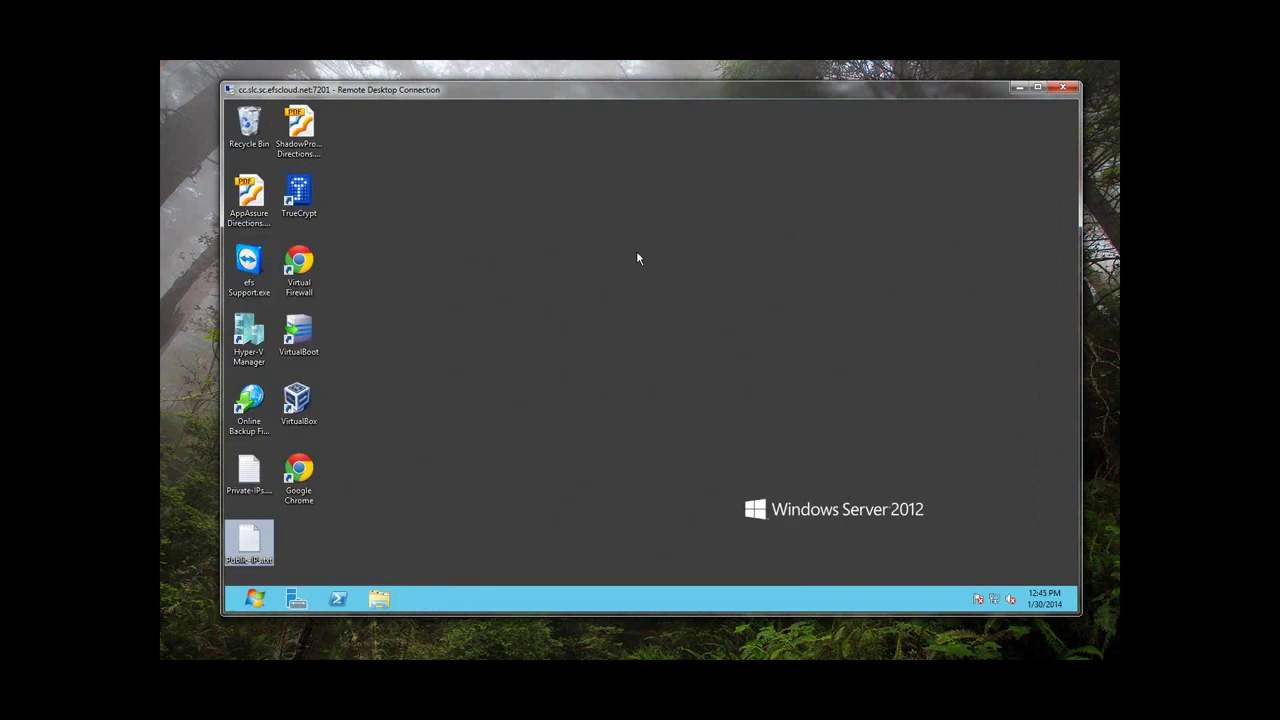
left_click(580, 313)
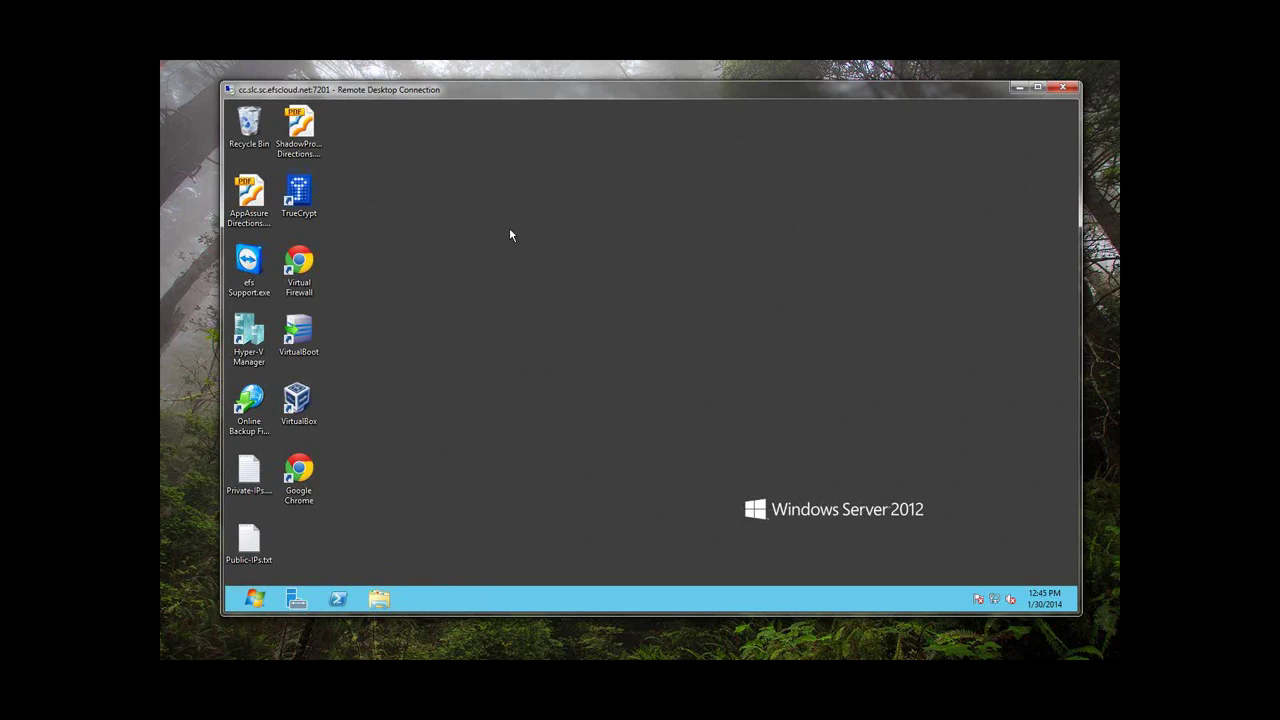
Open Online Backup File Manager and sign in with the user name epicdental-bdr-northoffice and the account password.
left_click(252, 403)
double_click(252, 403)
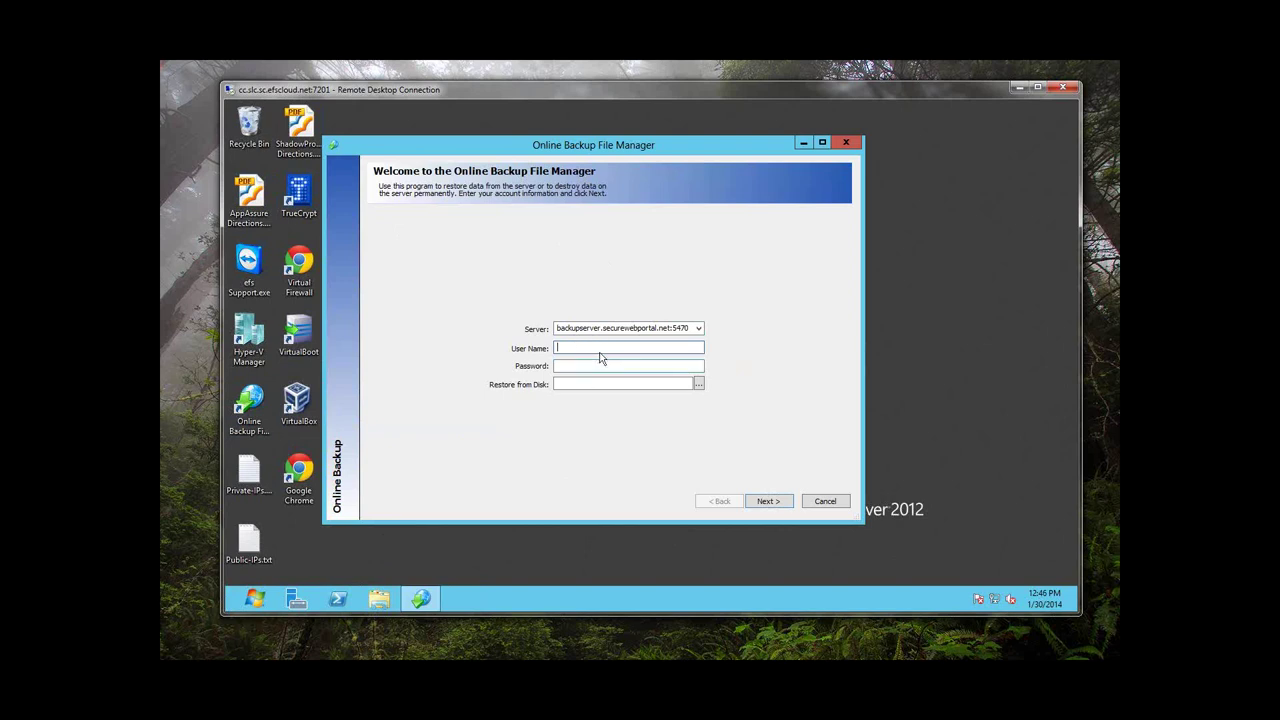
type("epicdental-bdr-northoffice")
key("Tab")
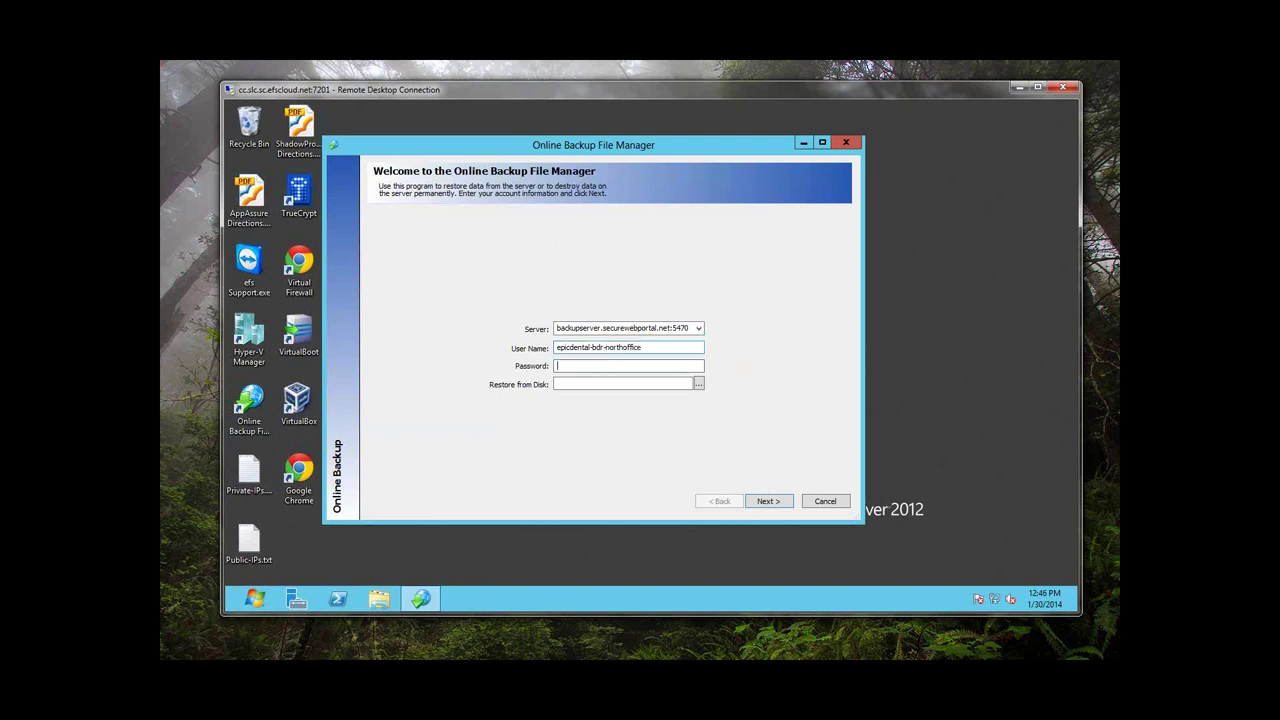
type("********")
left_click(768, 497)
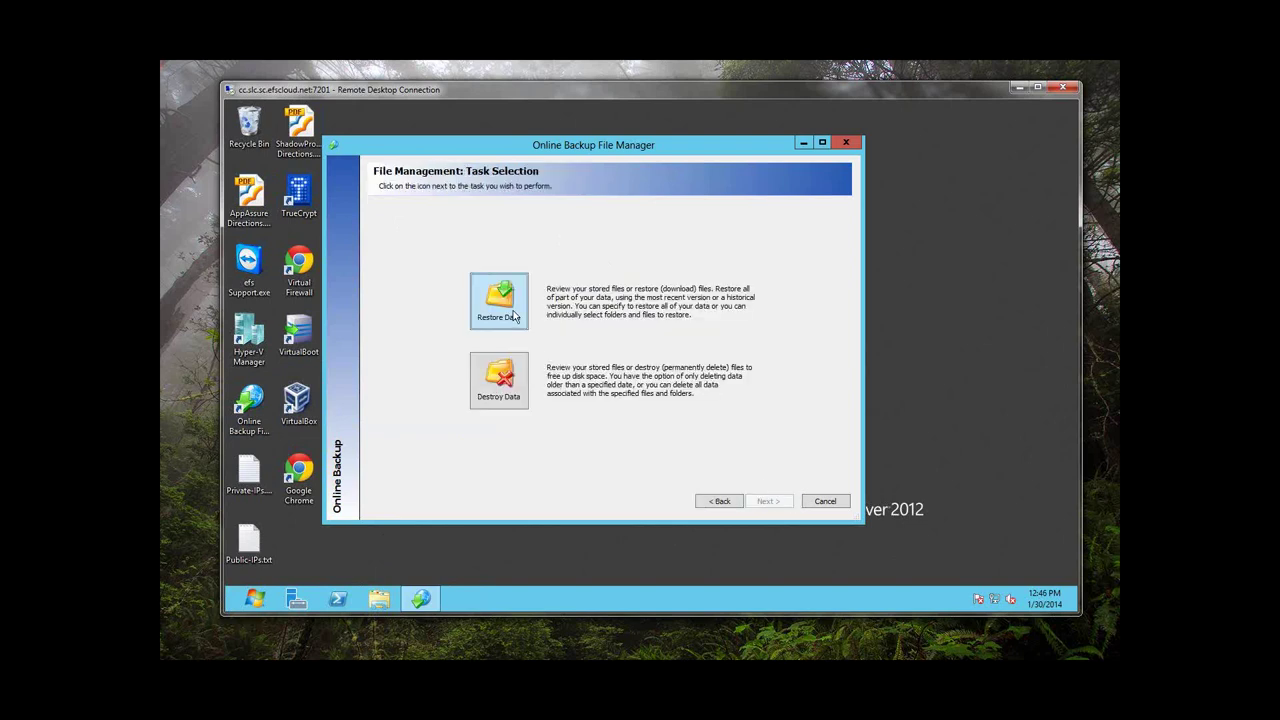
Prepare a data restore of the VolumeImages folder with the default location, version and overwrite options, and review the list of files to restore.
left_click(514, 318)
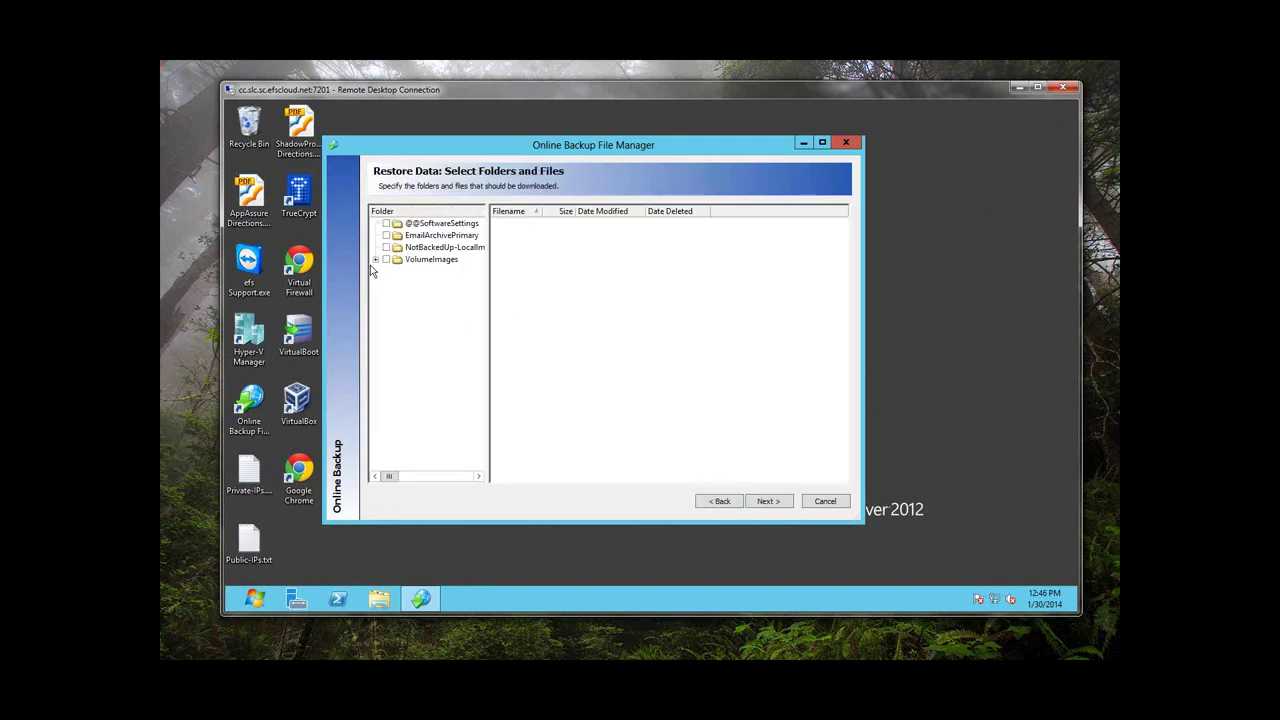
left_click(376, 260)
left_click(386, 259)
left_click(769, 503)
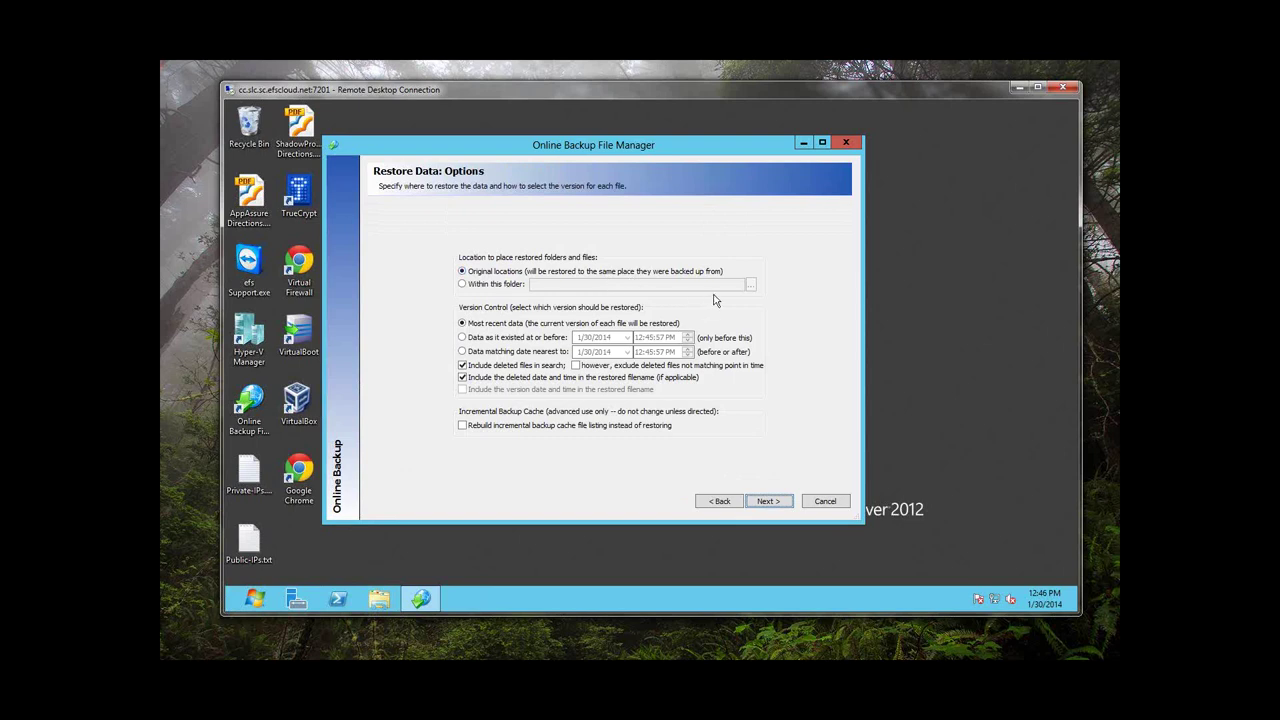
left_click(767, 501)
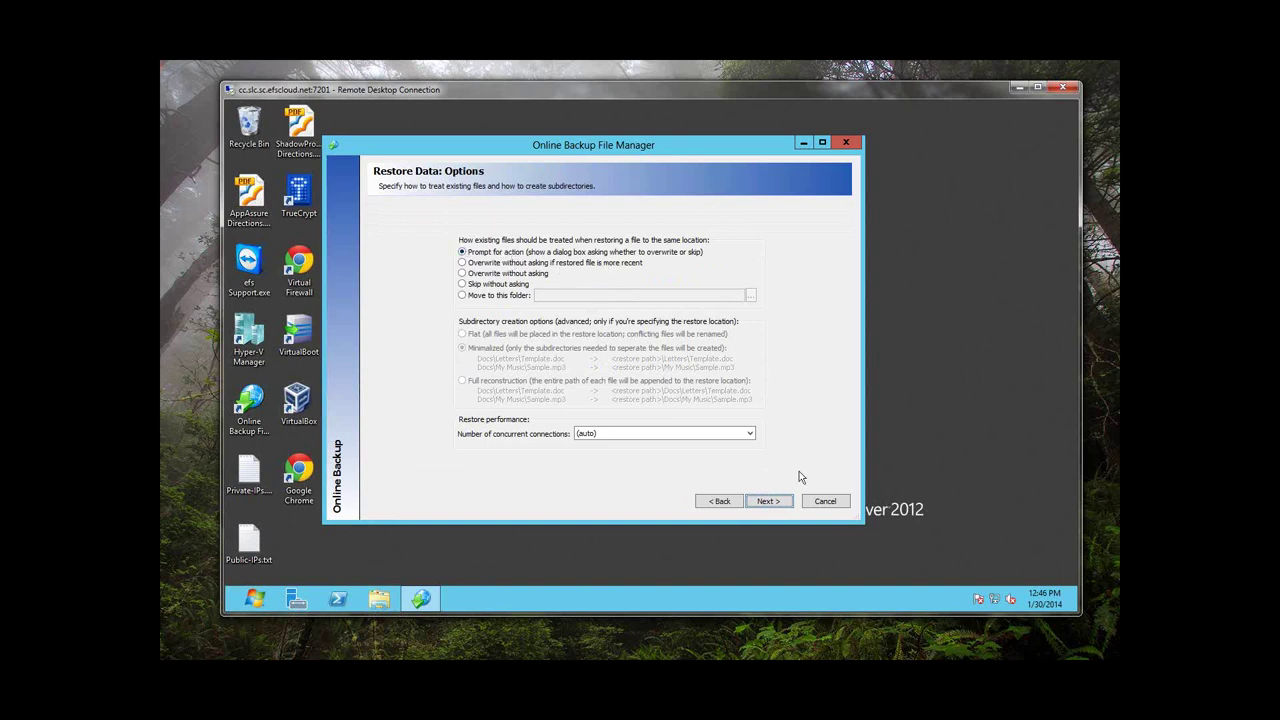
left_click(785, 501)
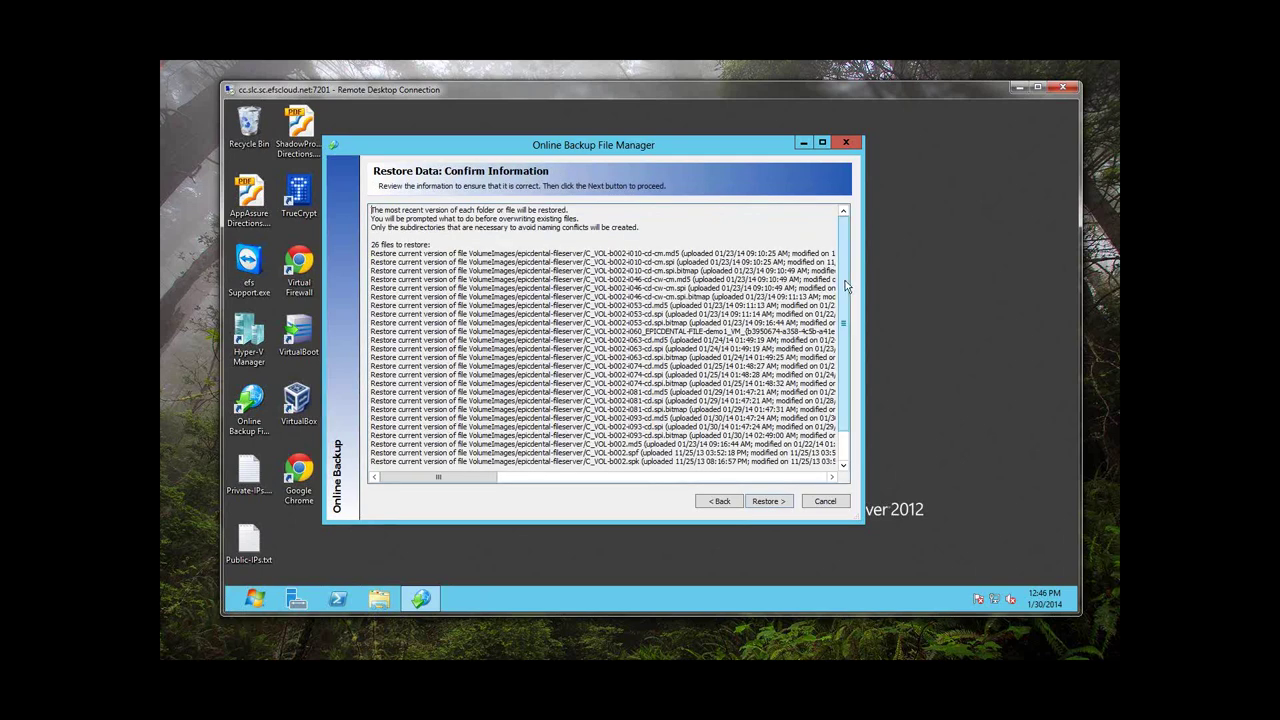
scroll(843, 320, "down", 3)
scroll(842, 270, "up", 3)
Browse to X:\VolumeImages\epicdental-fileserver in File Explorer and view the available actions for the image C_VOL-b002-i093-cd.spi.
left_click(373, 603)
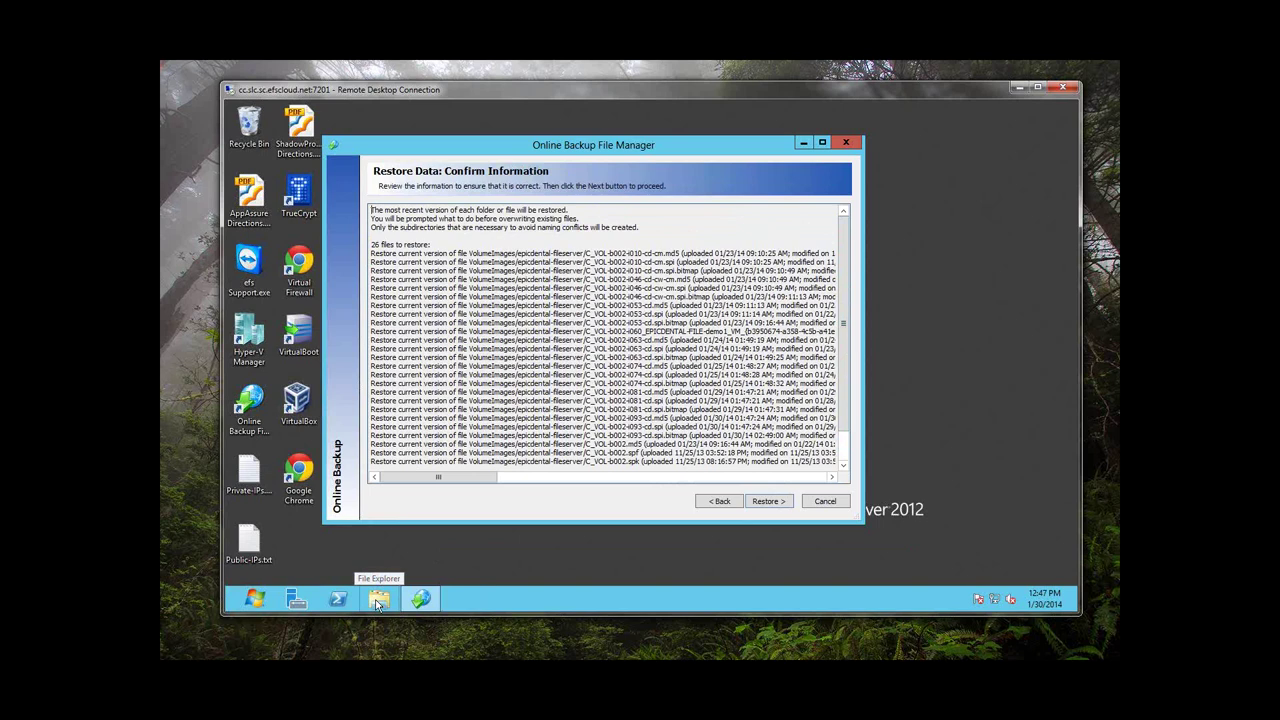
left_click(446, 406)
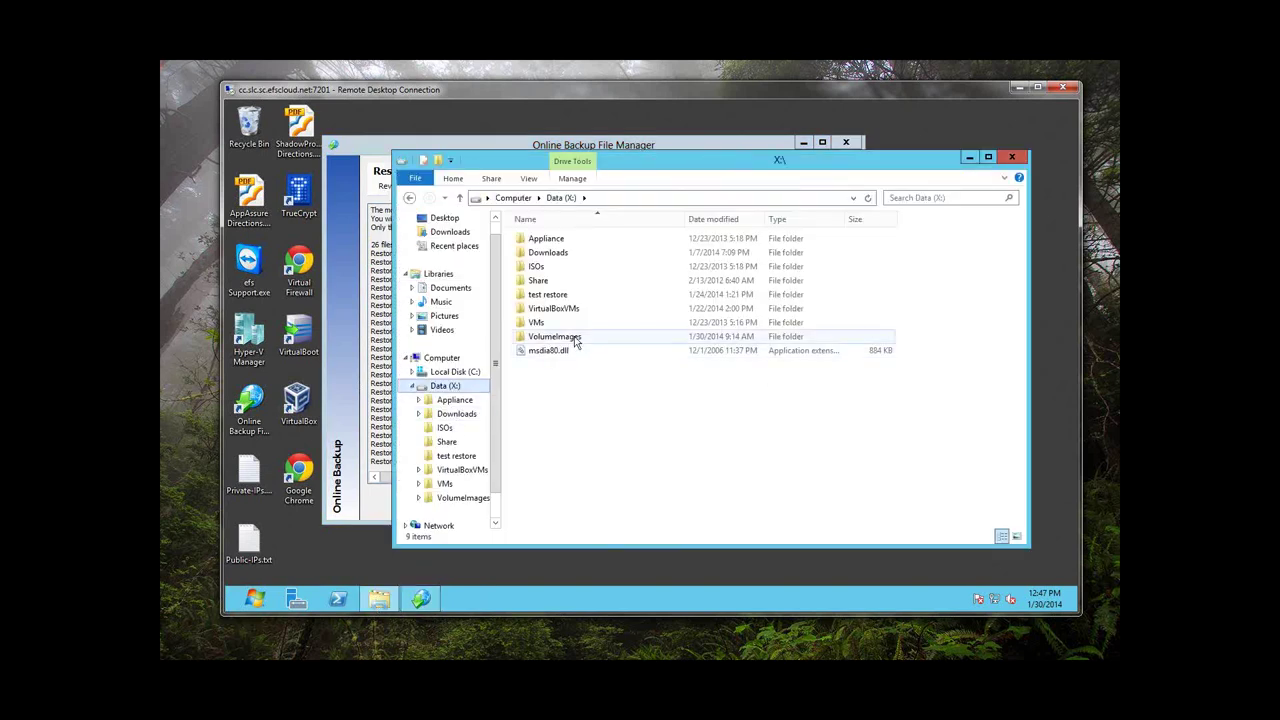
double_click(574, 336)
double_click(566, 242)
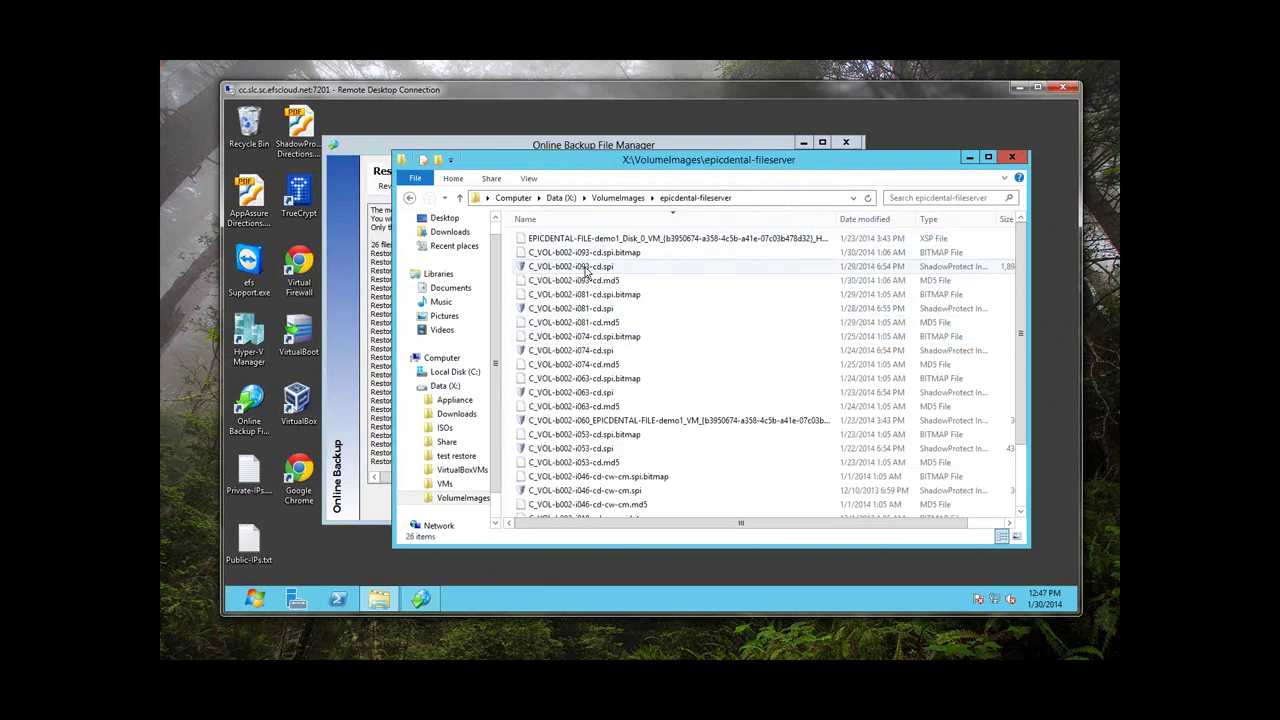
left_click(590, 268)
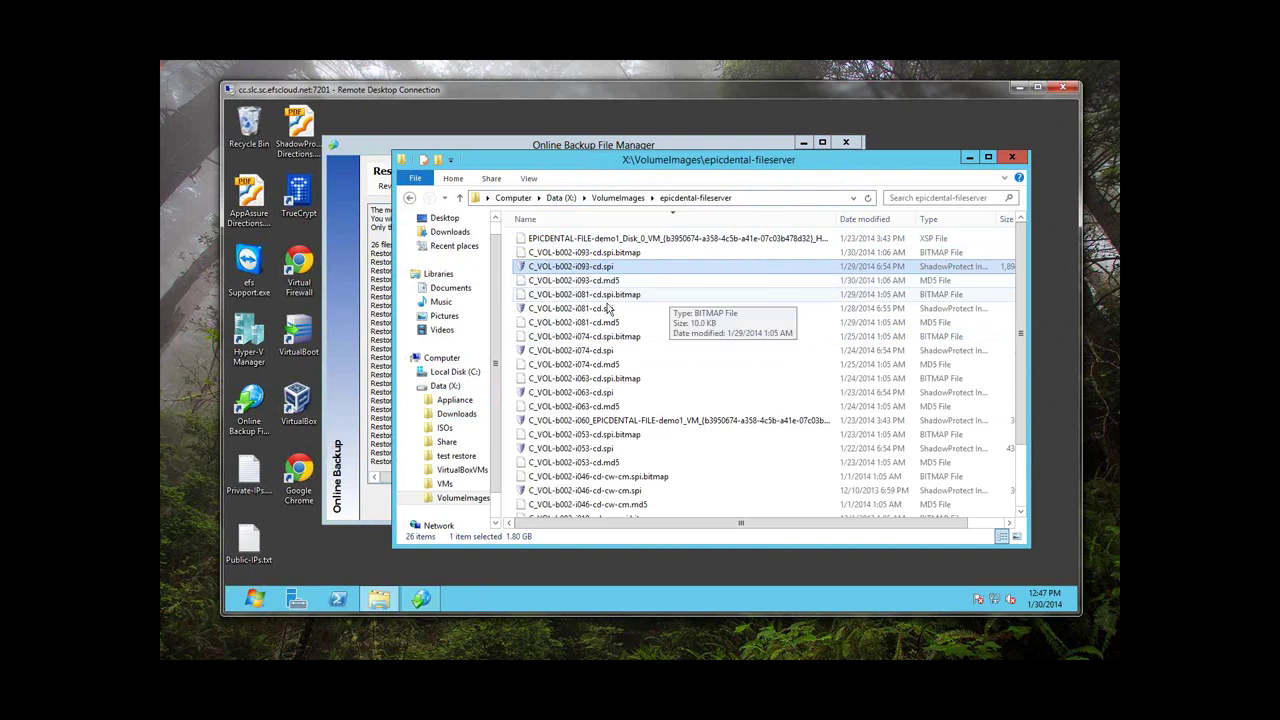
right_click(557, 270)
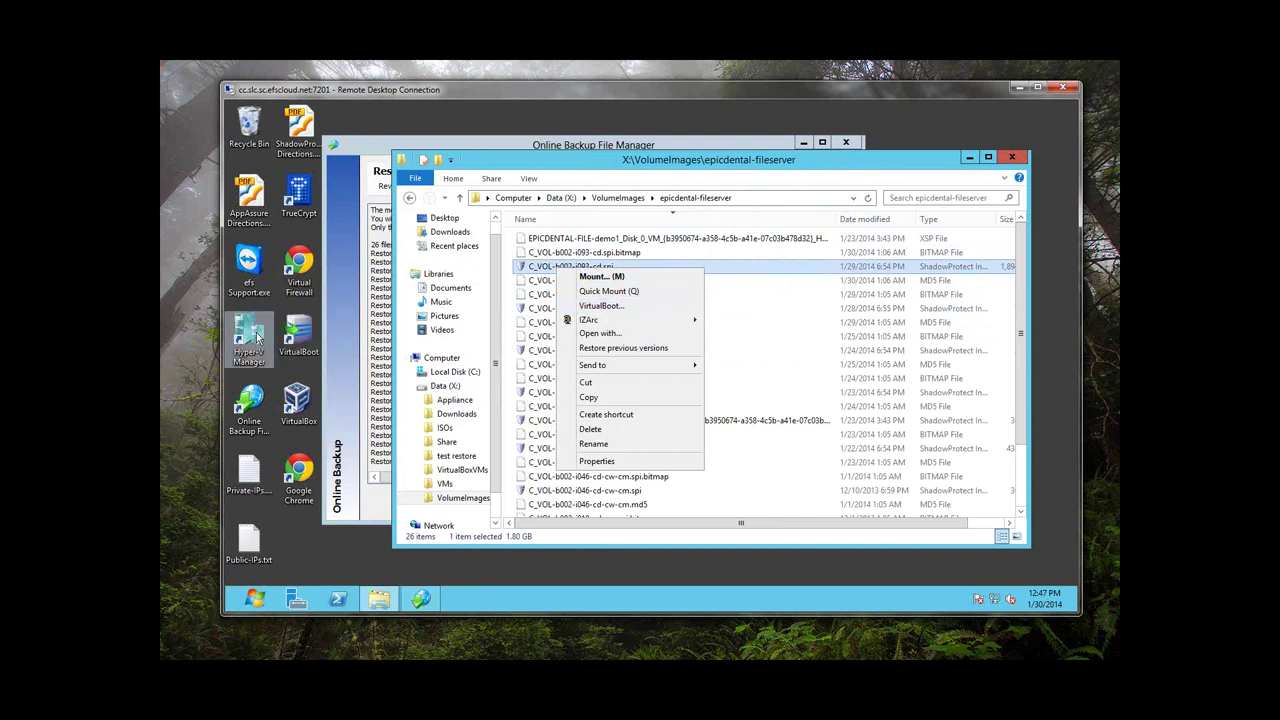
Look through the Appliance and ISOs folders on the Data (X:) drive, and minimize File Explorer and Online Backup File Manager.
left_click(453, 400)
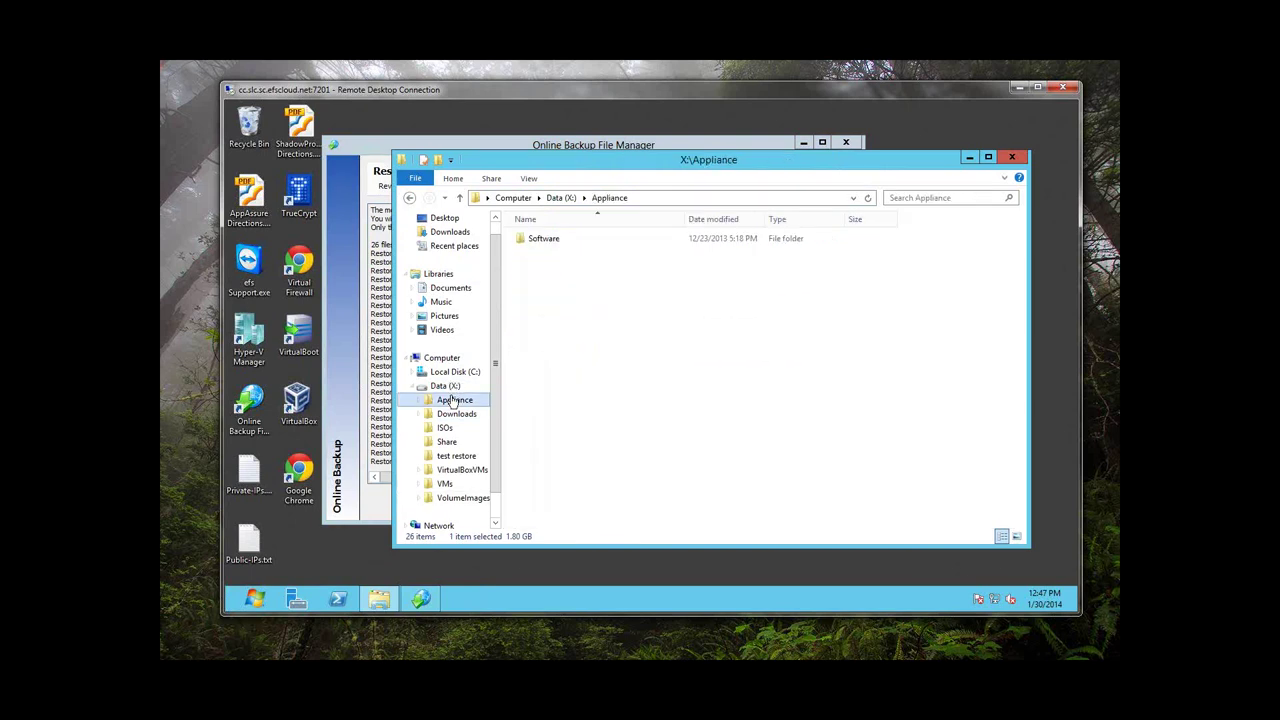
left_click(444, 441)
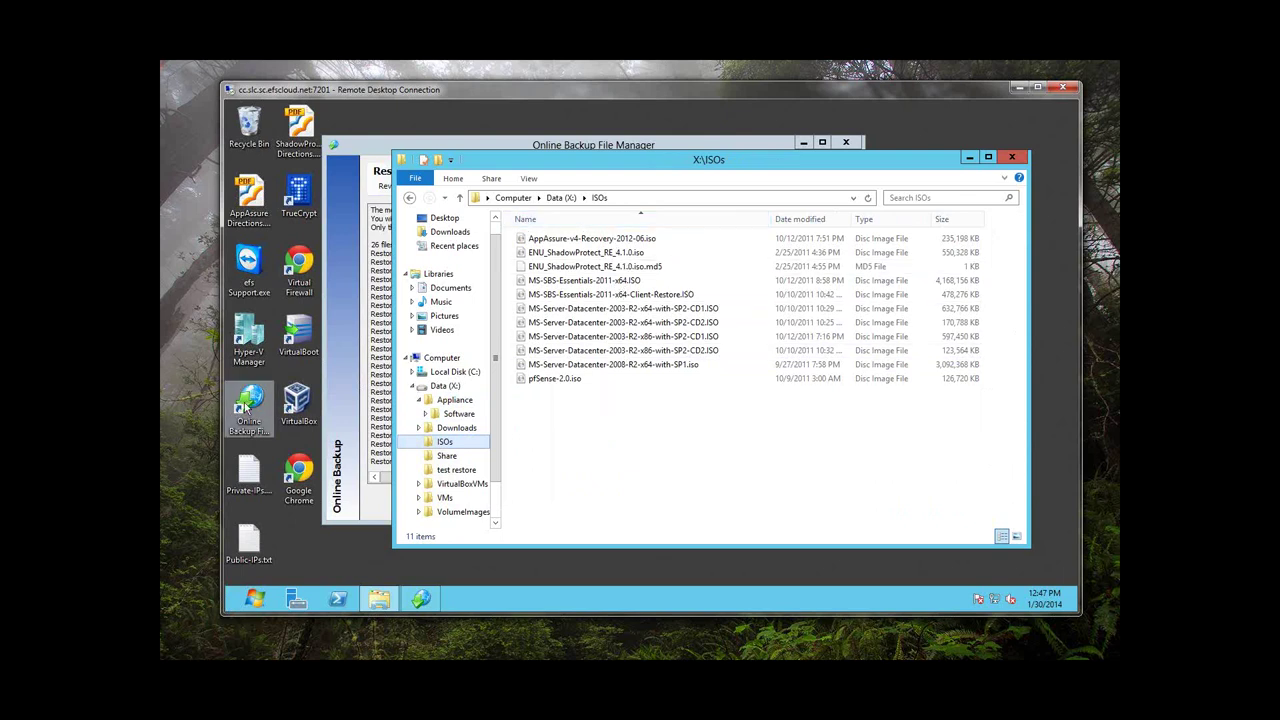
left_click(967, 160)
left_click(800, 142)
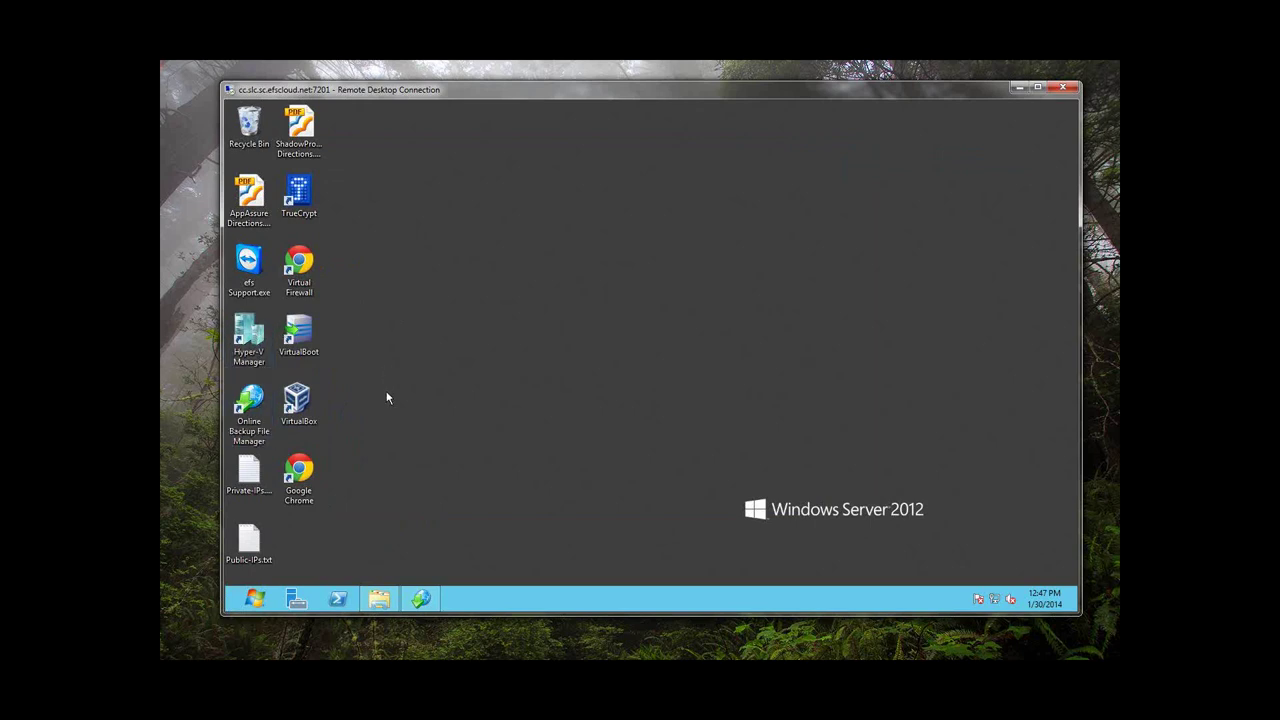
Open VirtualBox Manager and review the details of the Virtual Firewall machine and its desktop shortcut.
left_click(246, 538)
left_click(462, 449)
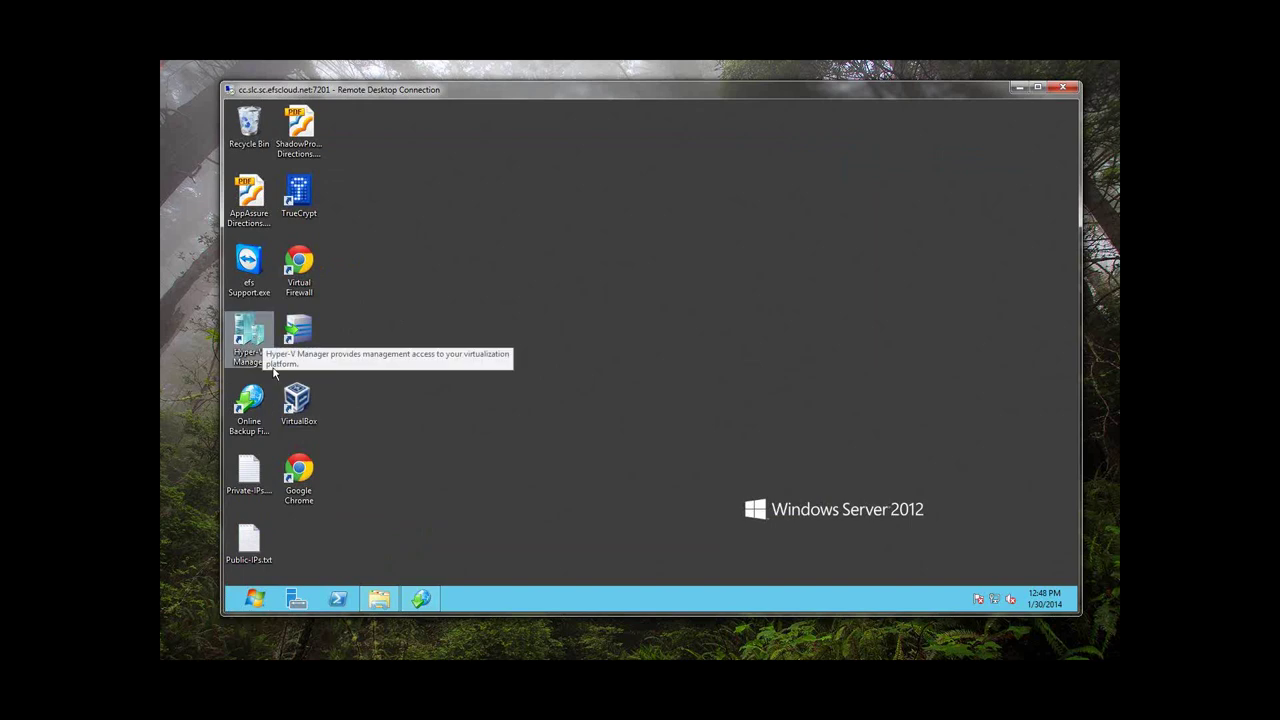
left_click(300, 404)
double_click(300, 404)
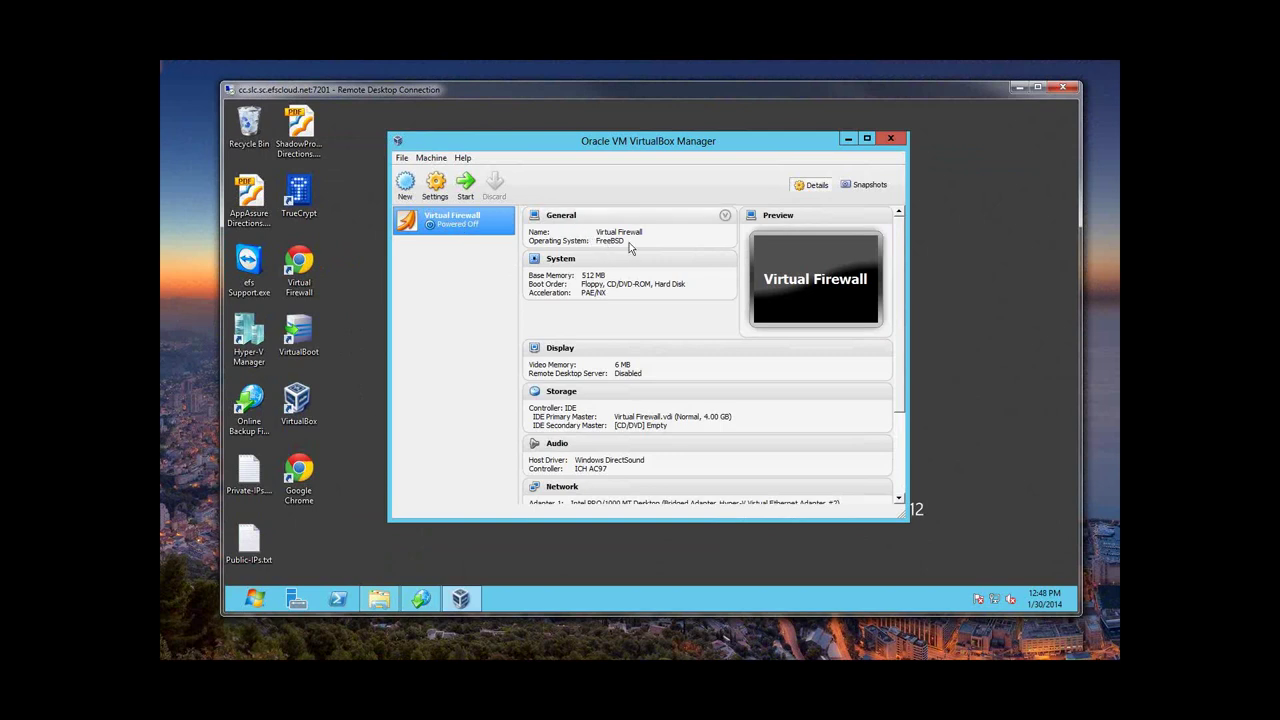
left_click(312, 272)
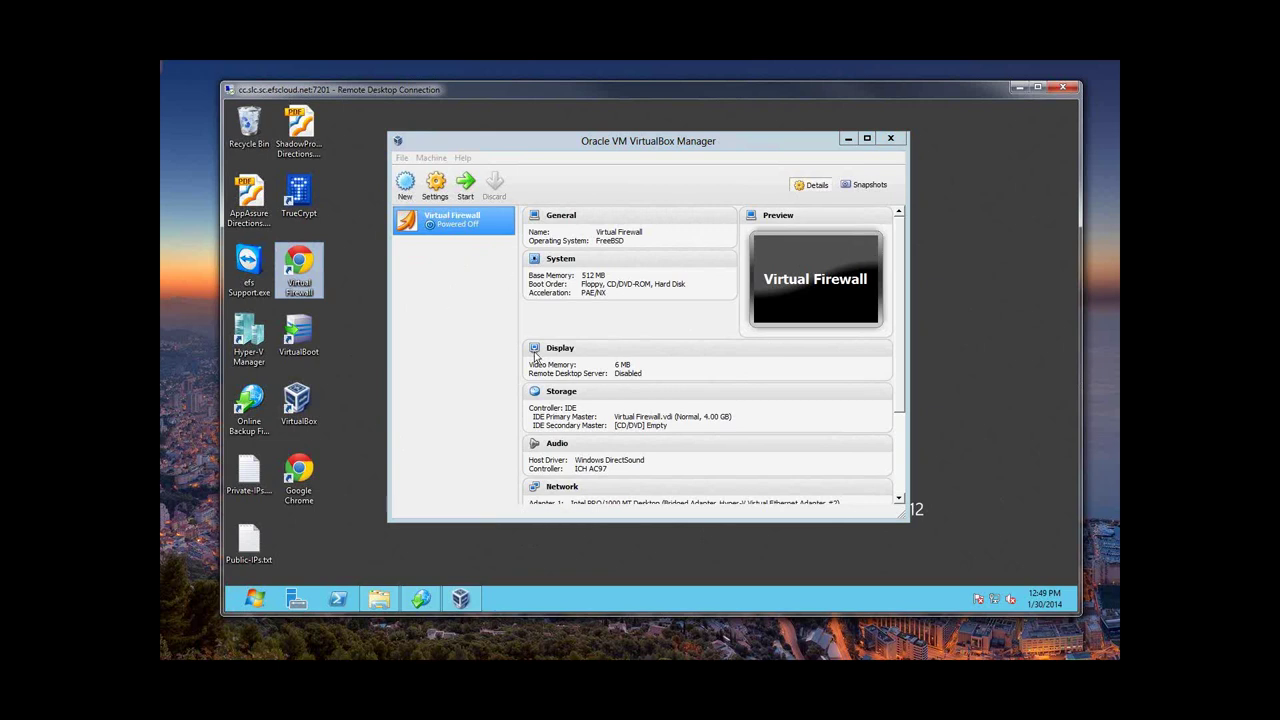
left_click(357, 321)
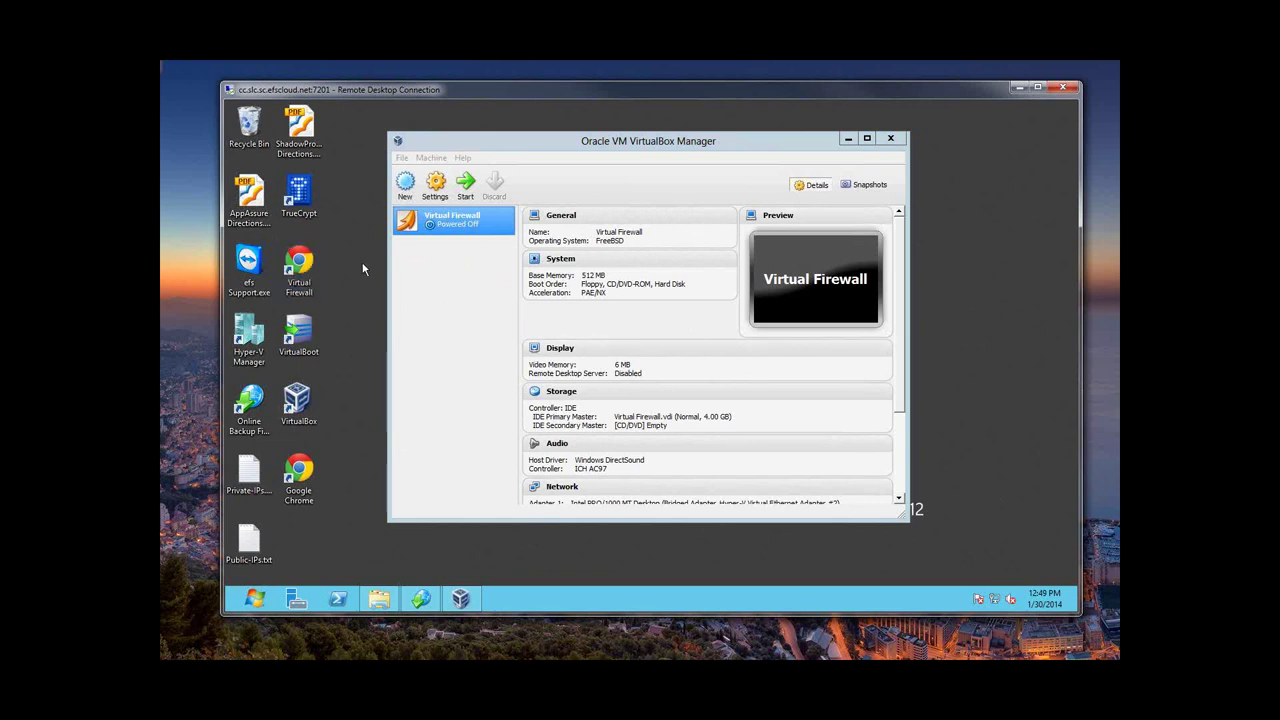
Open ShadowProtect Directions.pdf, read through to the Technical Specifications table, and close the document.
left_click(305, 127)
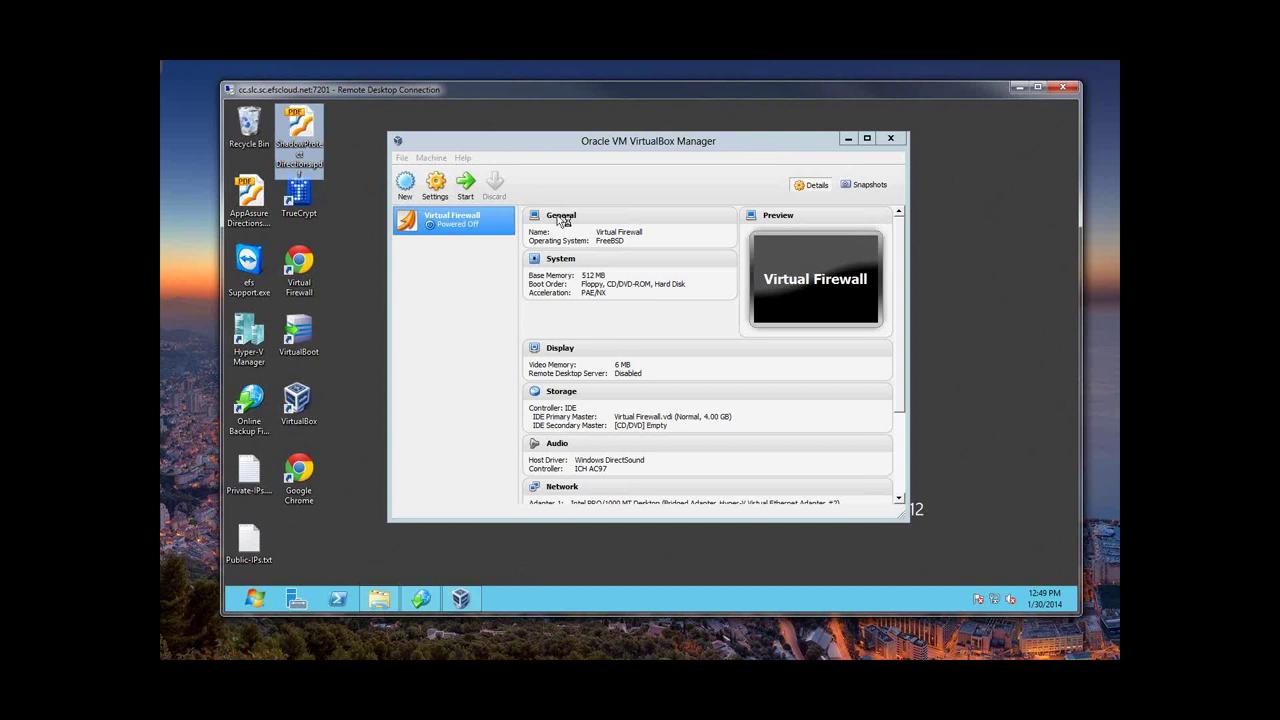
double_click(300, 130)
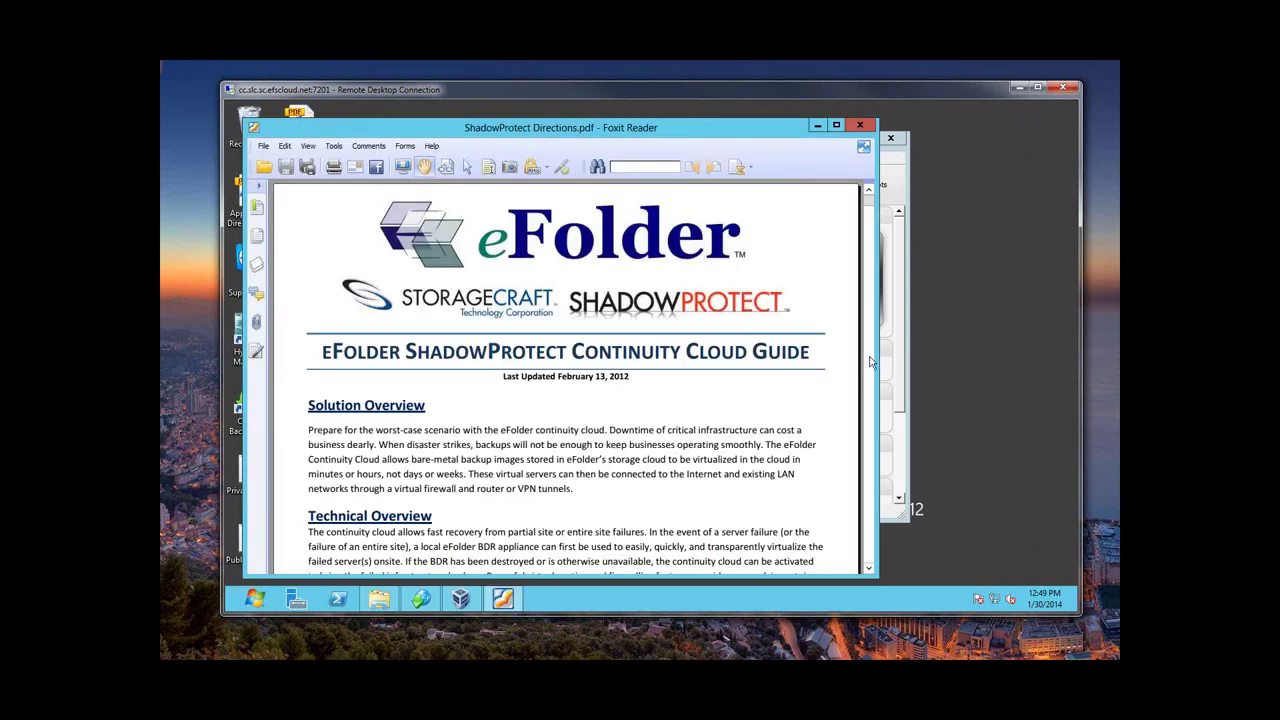
left_click(870, 365)
left_click(870, 365)
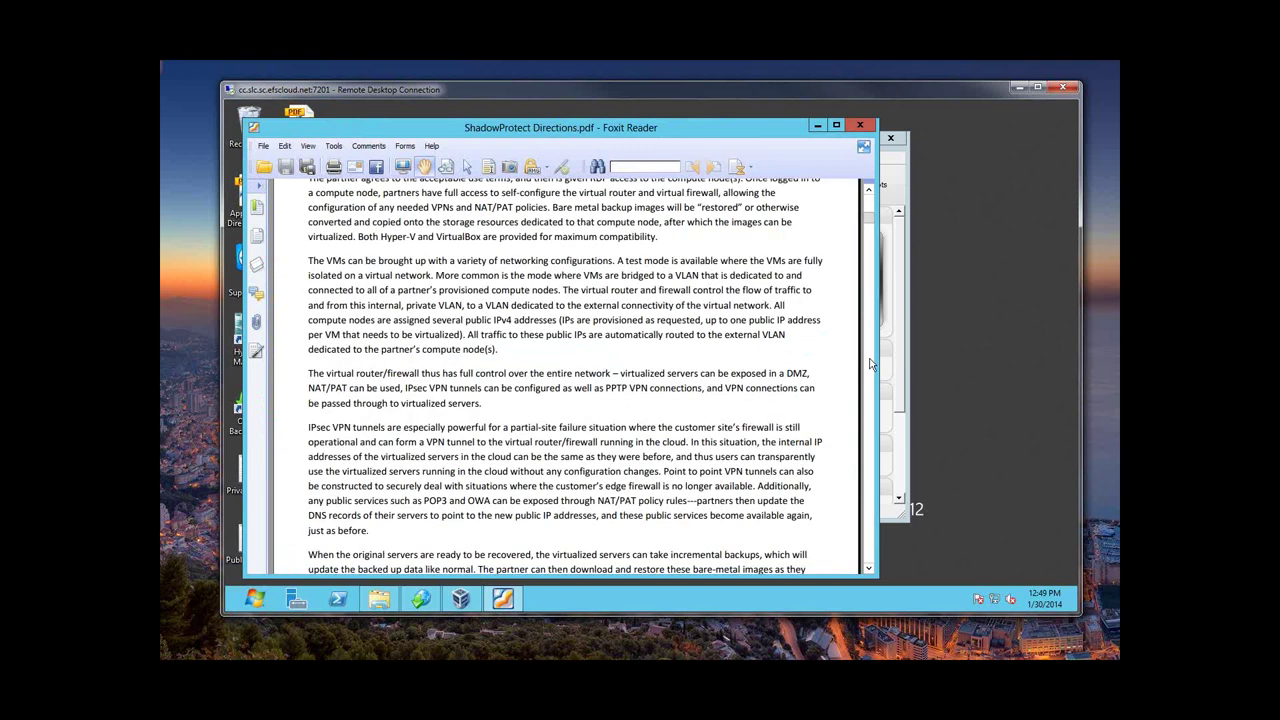
left_click(870, 365)
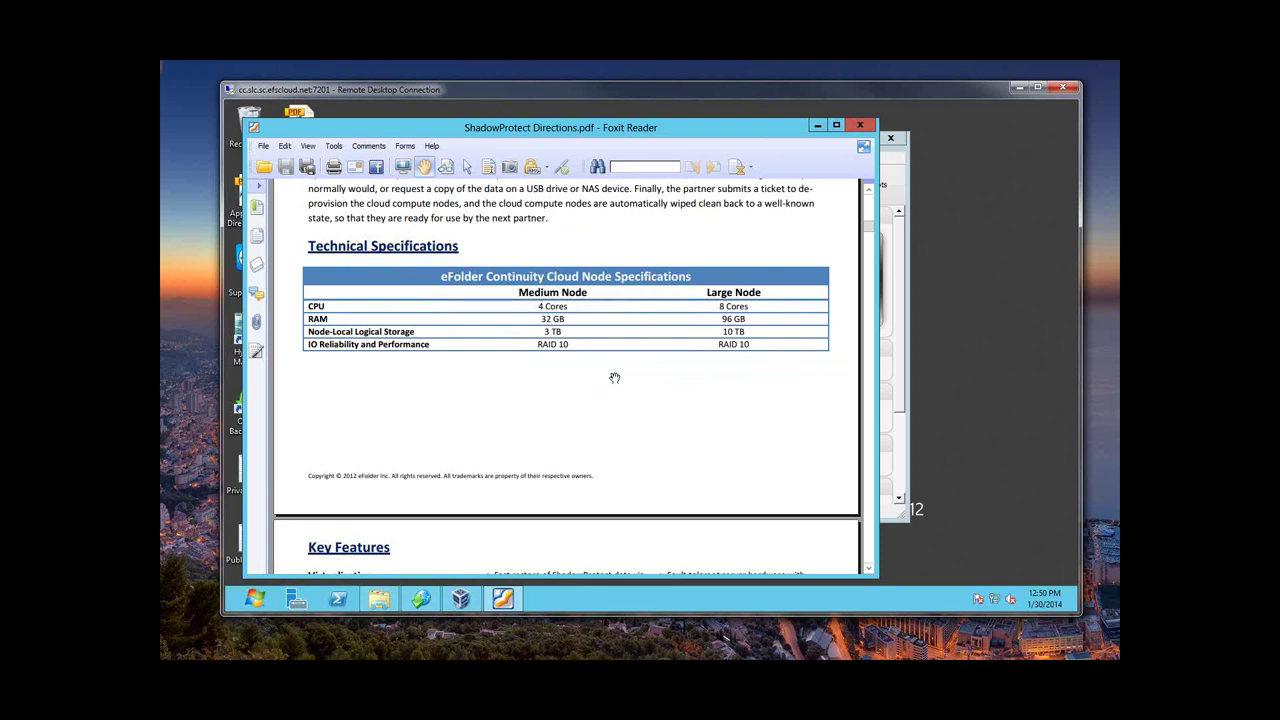
left_click(862, 127)
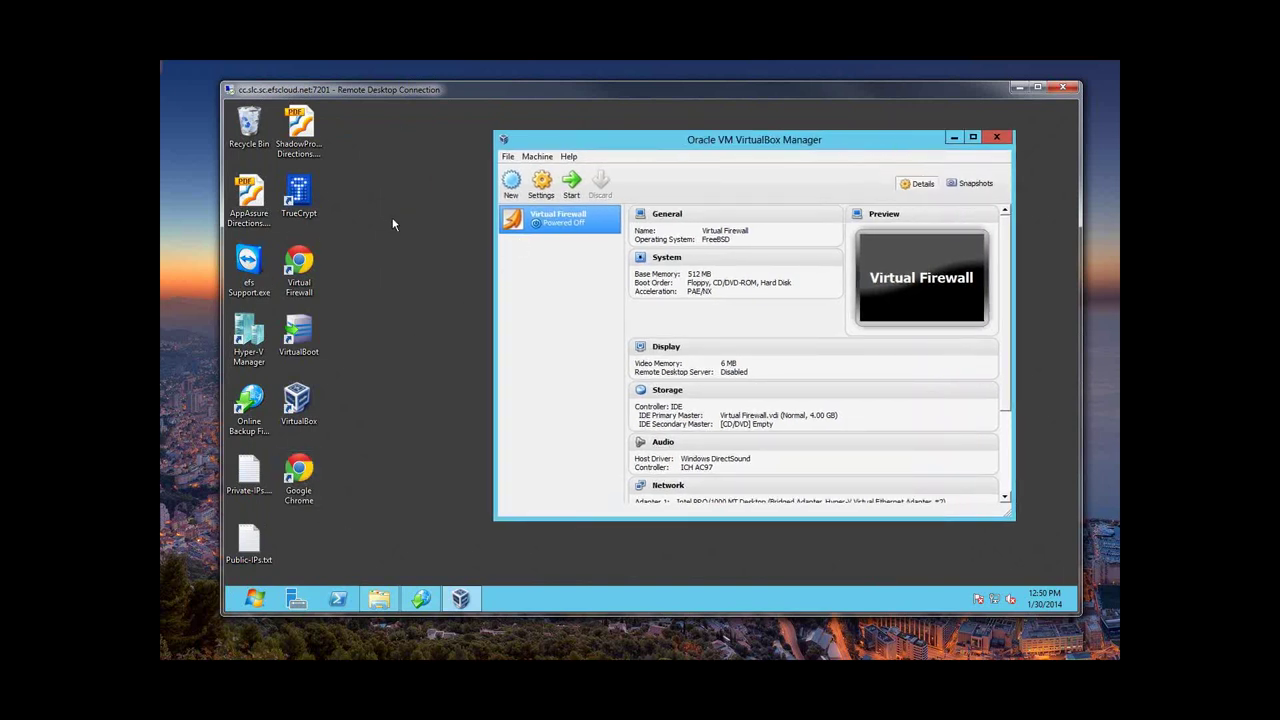
left_click_drag(860, 146, 878, 135)
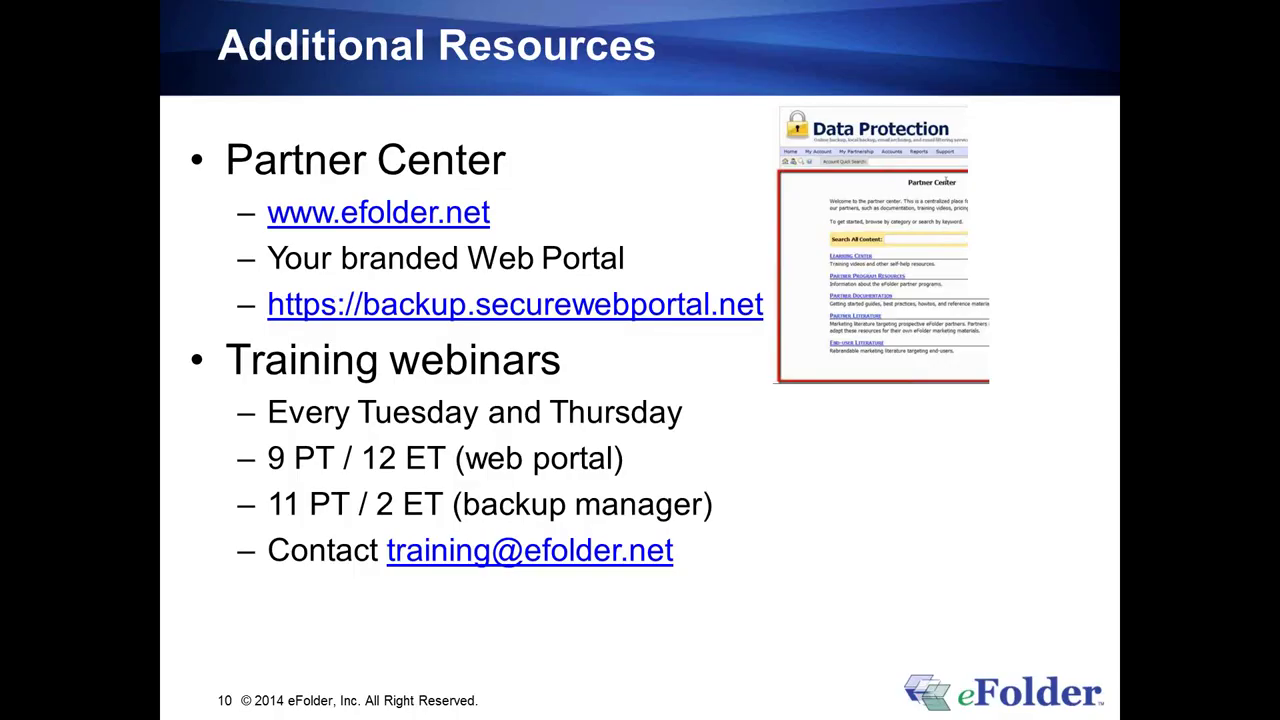
key("Left")
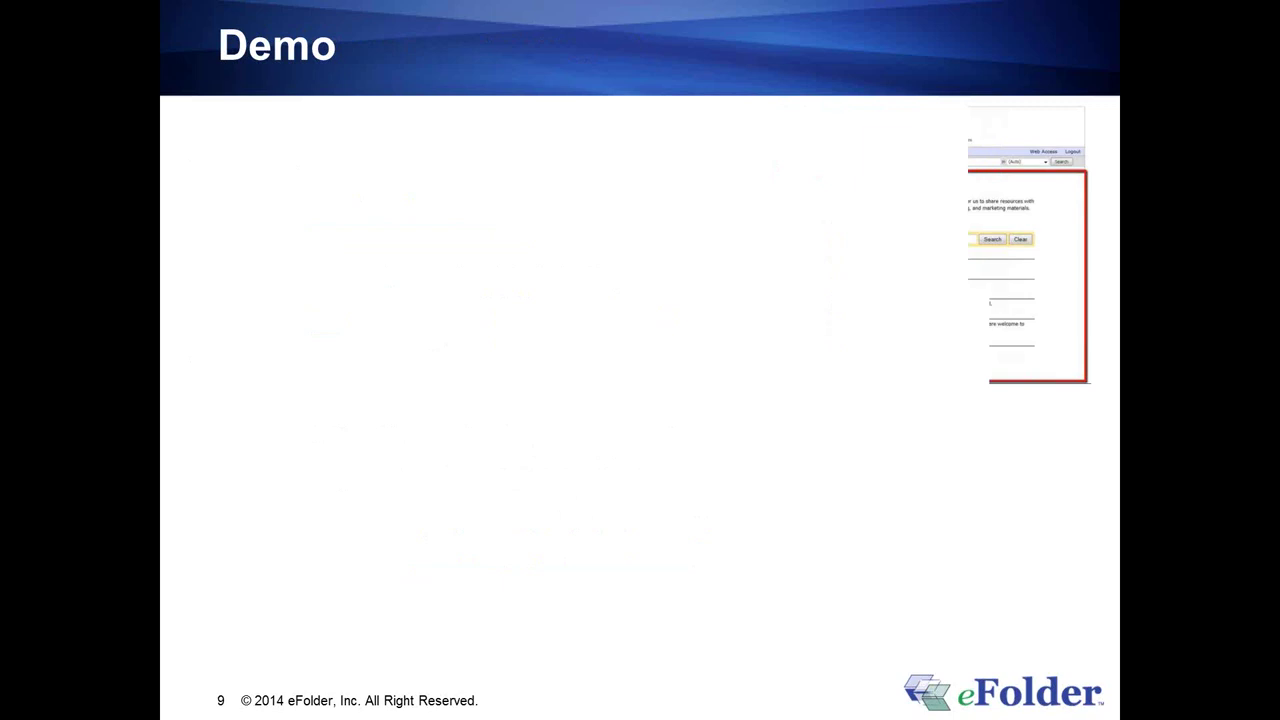
key("Right")
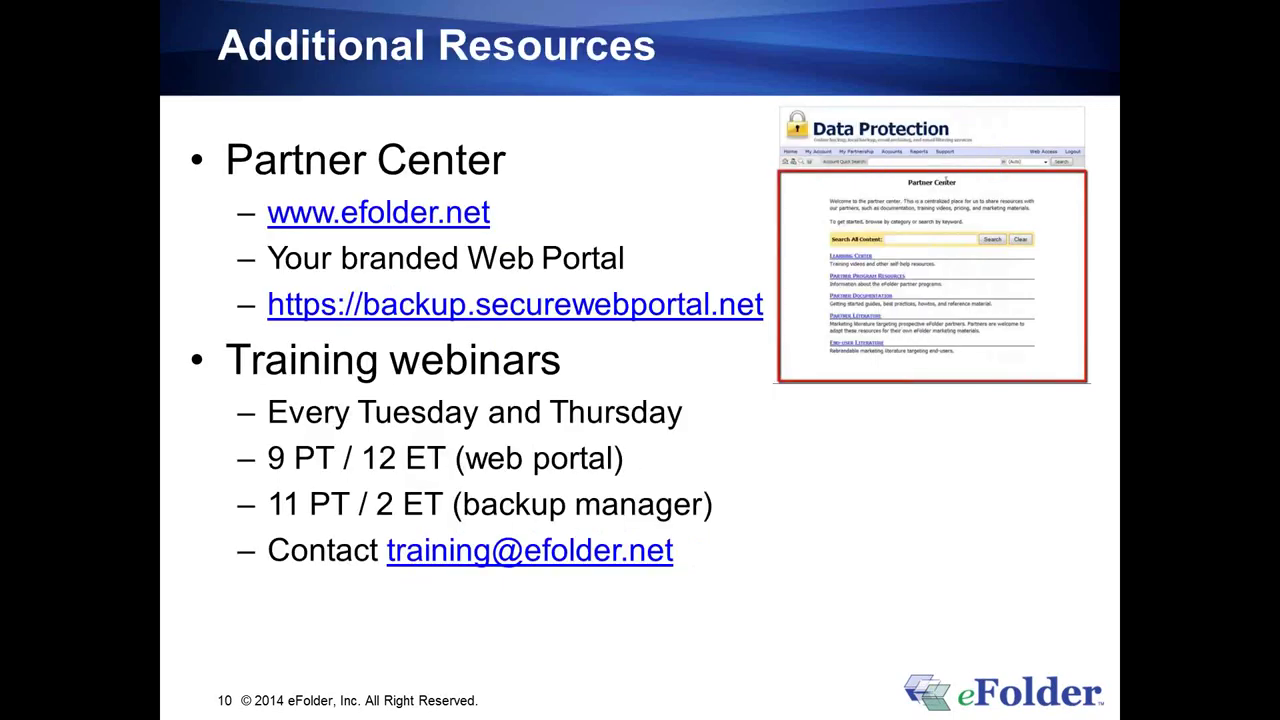
left_click(601, 477)
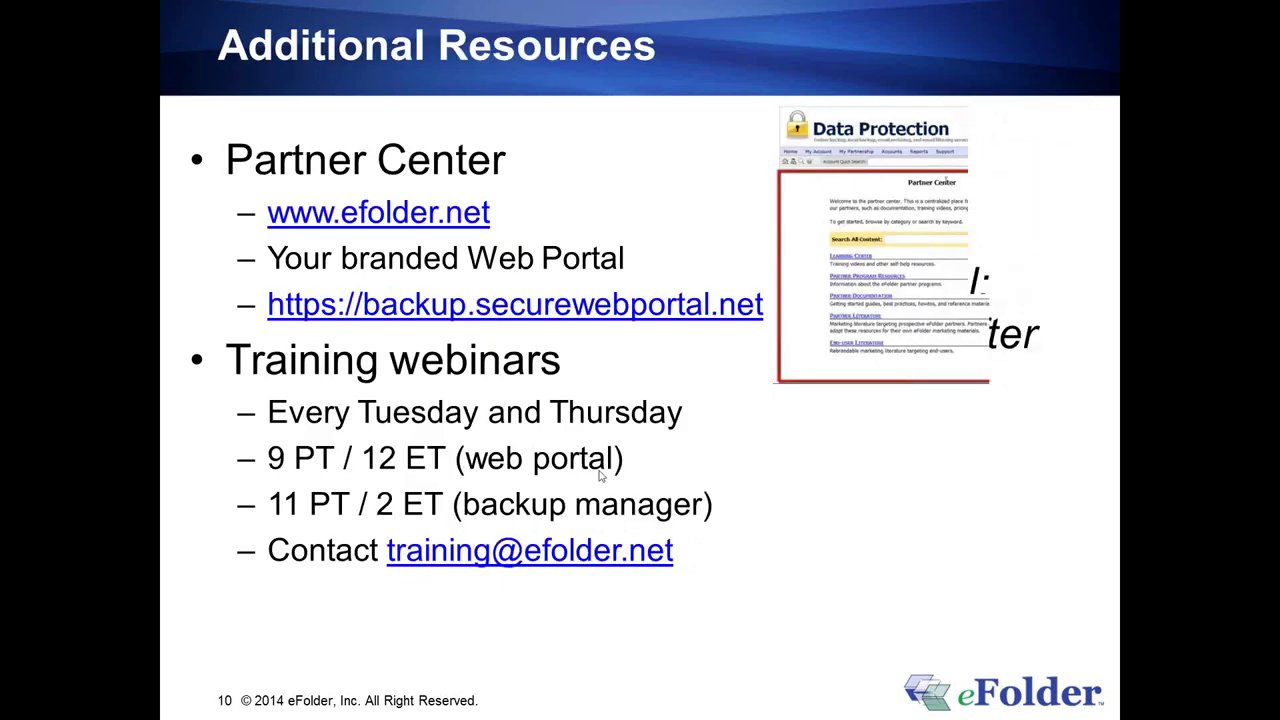